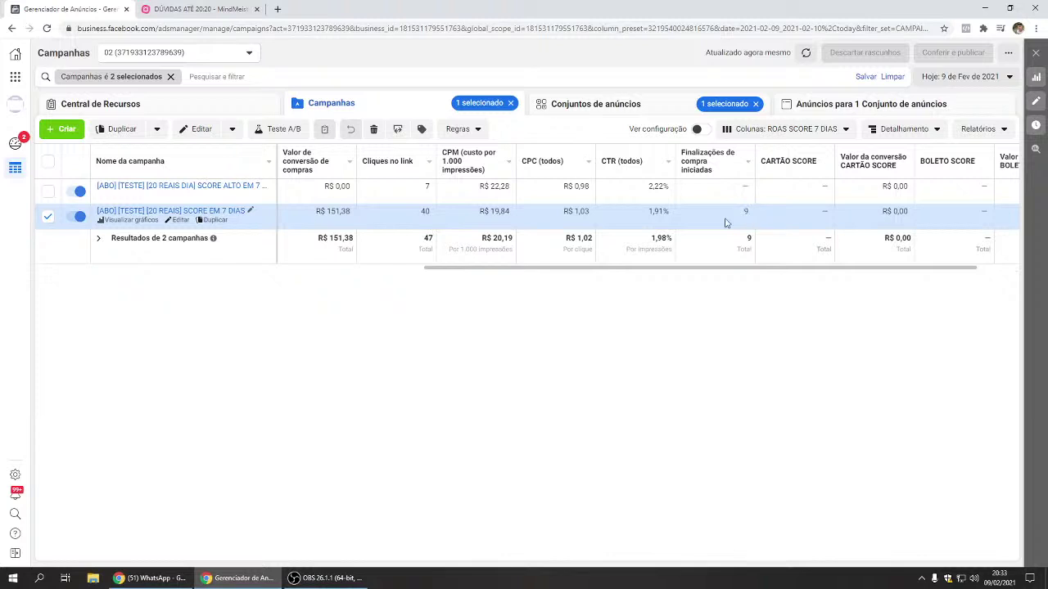
- Open the ad sets of the "[ABO] [TESTE] [20 REAIS] SCORE EM 7 DIAS" campaign and sort them by amount spent, highest first
left_click_drag(603, 271, 548, 280)
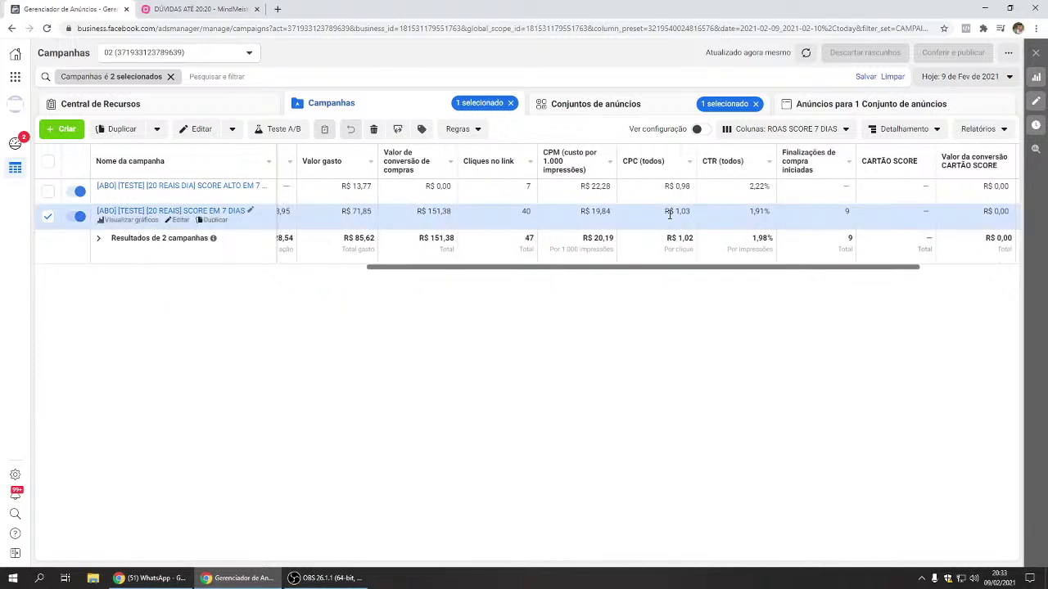
left_click(211, 212)
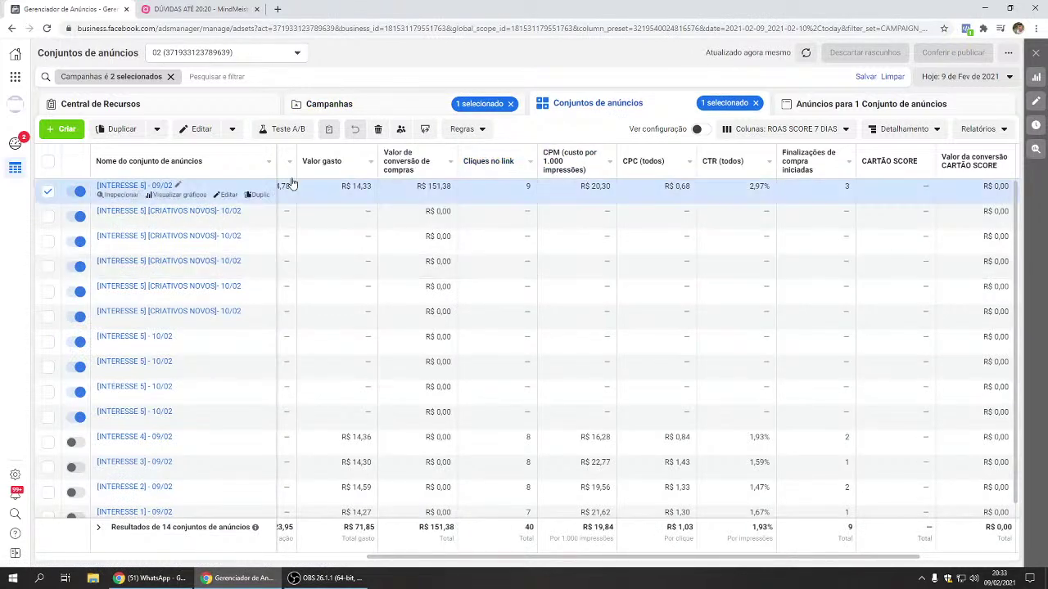
left_click(331, 162)
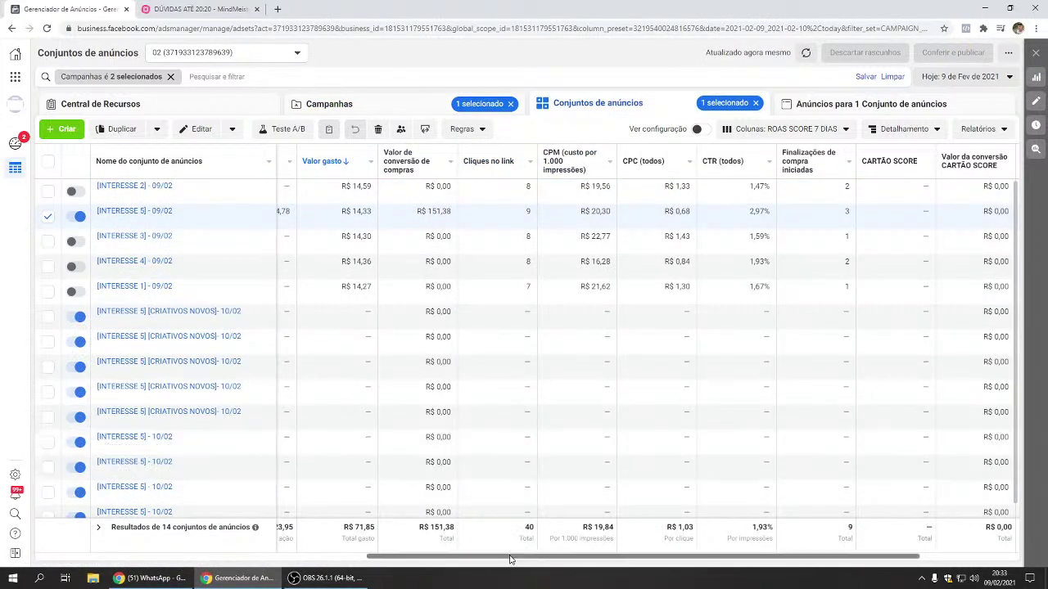
- Examine the [INTERESSE 5] - 09/02 ad set's unique purchases, cost per unique purchase, CPM, CPC and CTR
left_click_drag(514, 559, 376, 559)
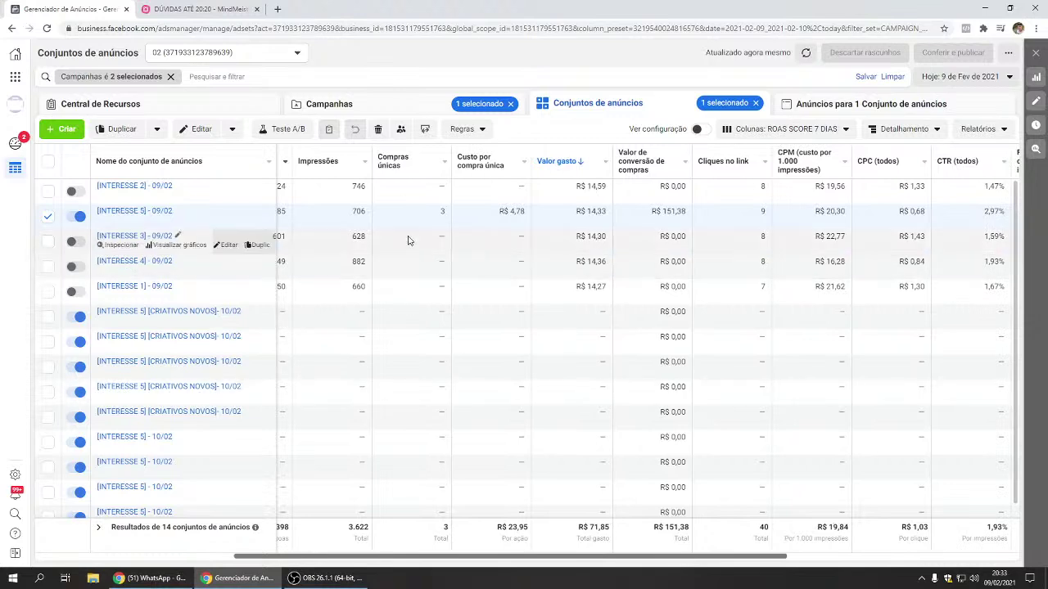
double_click(443, 211)
left_click_drag(443, 211, 528, 216)
left_click_drag(586, 564, 681, 561)
left_click_drag(637, 218, 680, 213)
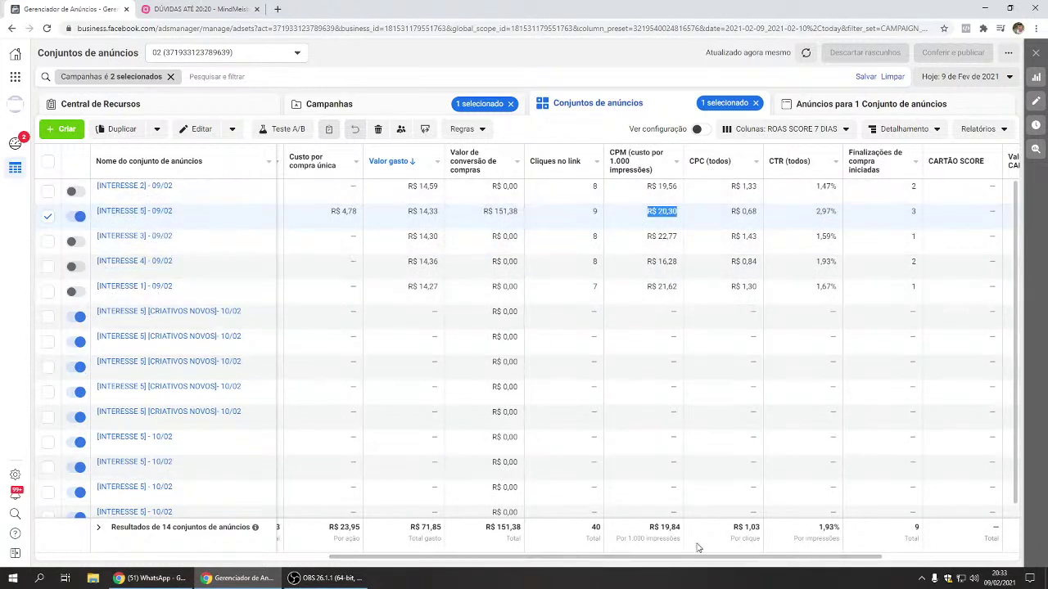
scroll(616, 204, "right", 2)
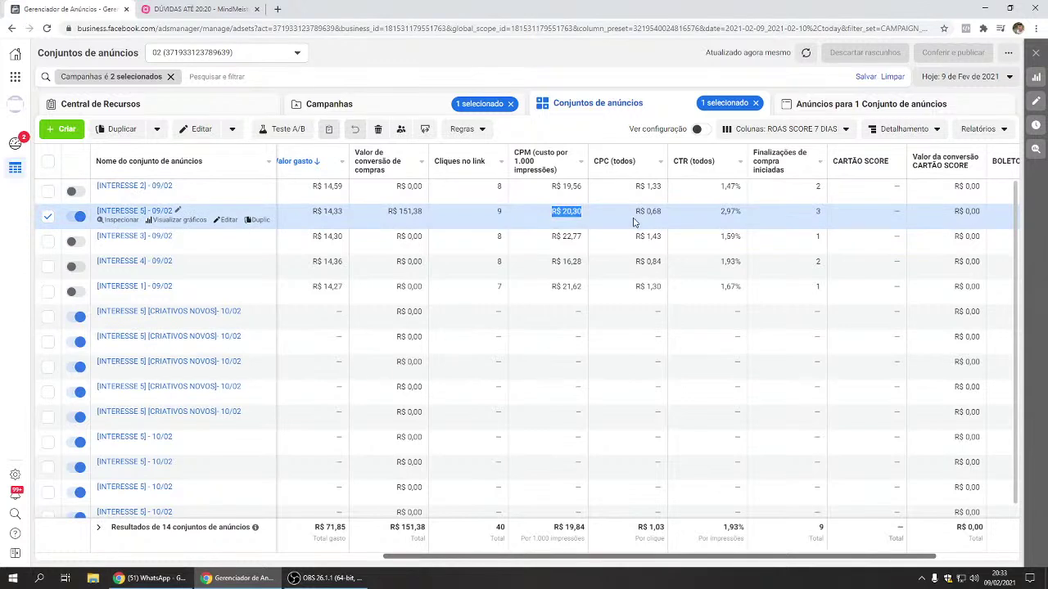
left_click_drag(634, 215, 661, 221)
left_click(682, 223)
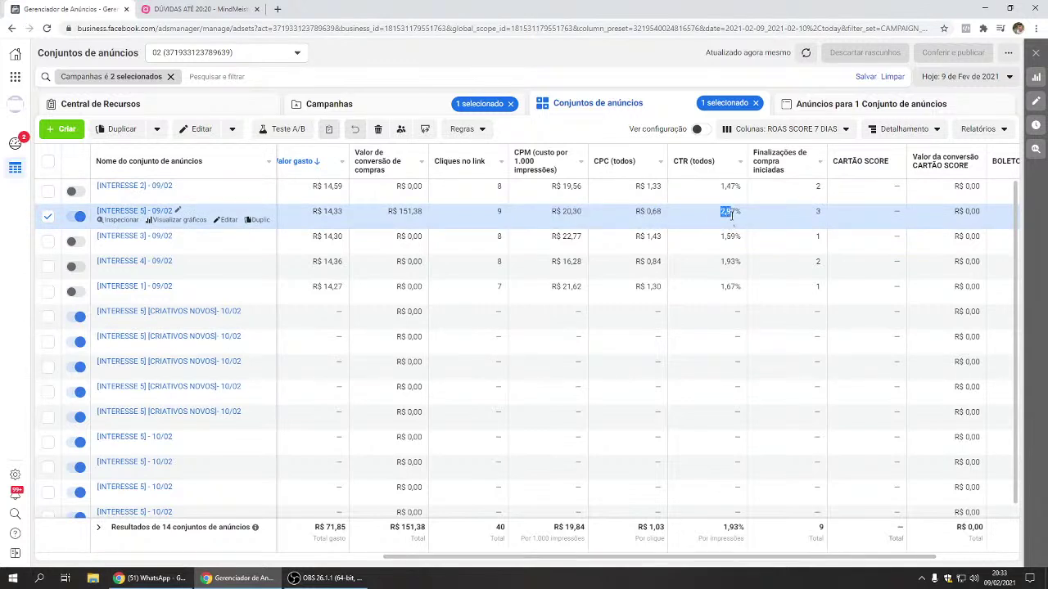
left_click_drag(742, 215, 719, 221)
left_click(720, 221)
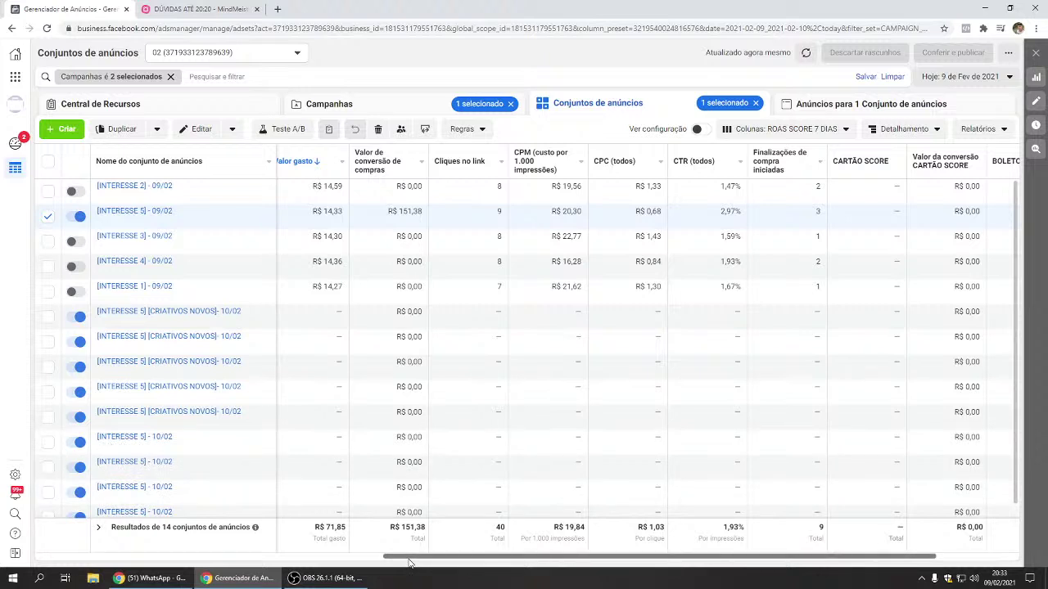
- Check the cost per unique purchase of the [INTERESSE 5] - 09/02 ad set
left_click_drag(409, 562, 403, 563)
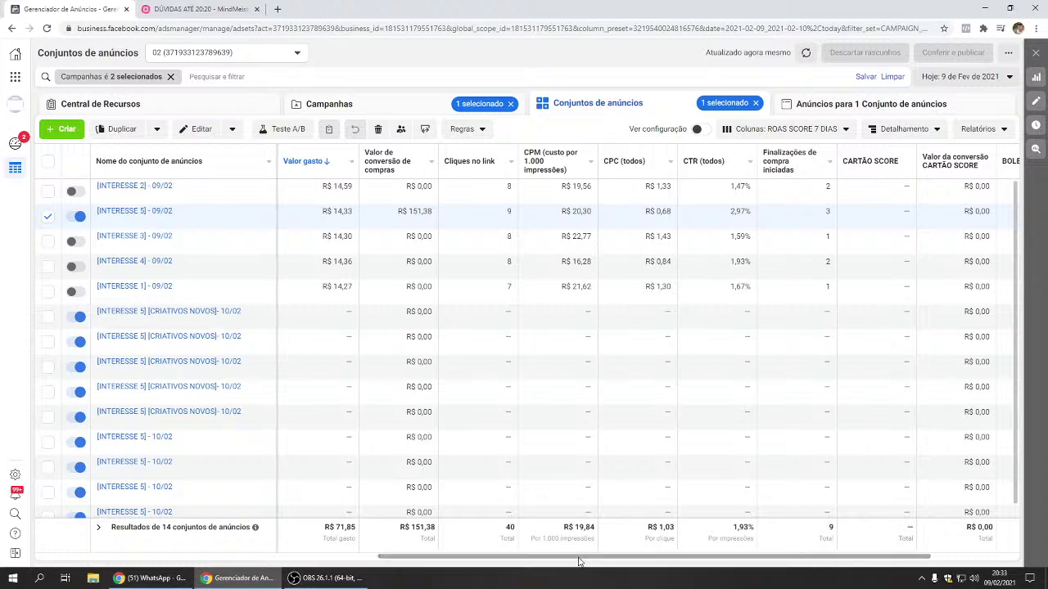
scroll(577, 561, "left", 3)
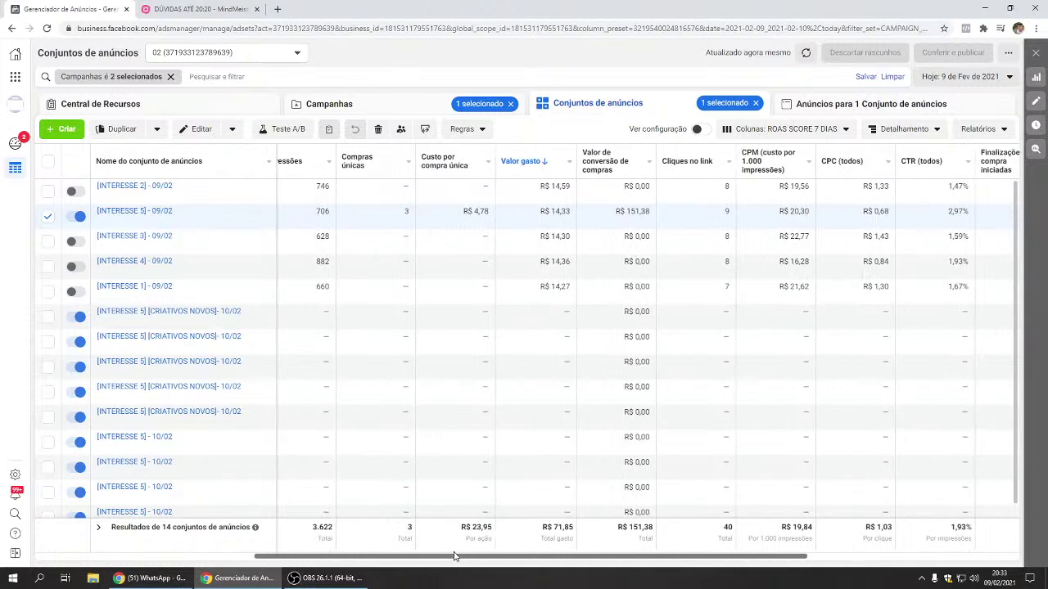
scroll(690, 561, "left", 3)
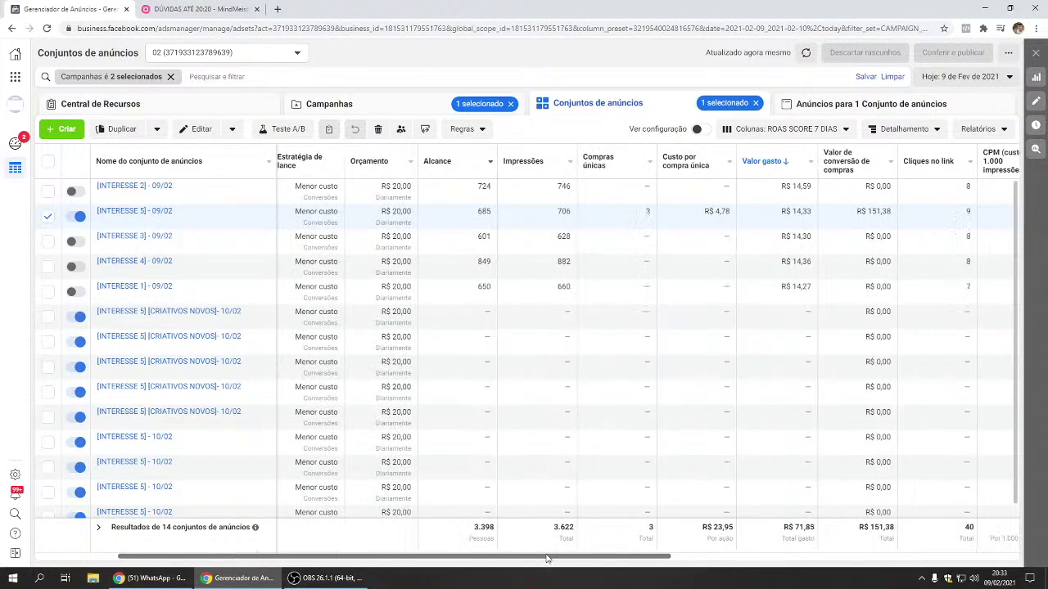
left_click_drag(702, 211, 731, 211)
left_click(705, 212)
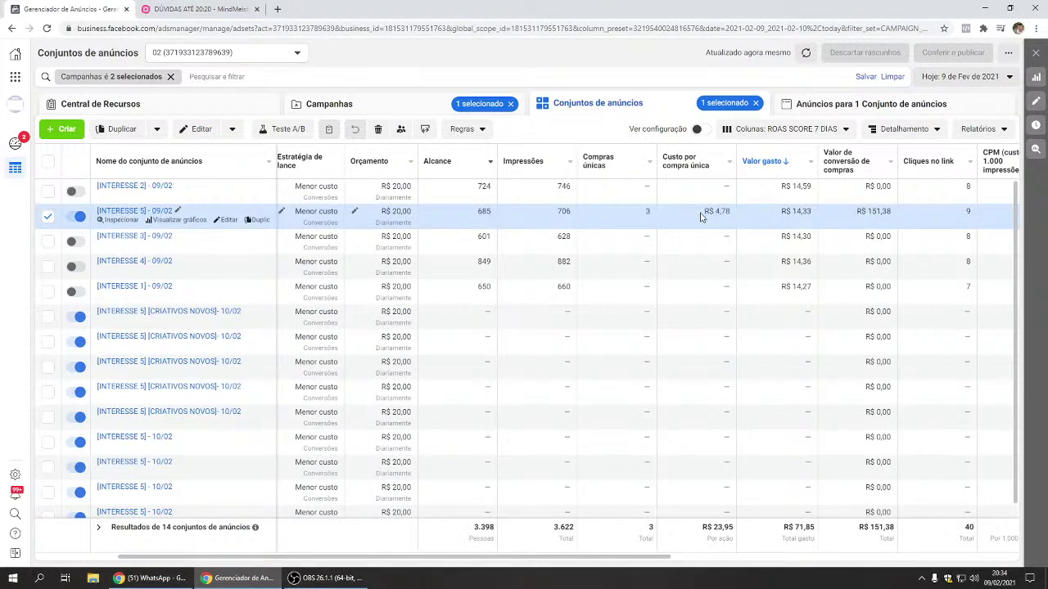
- Compare the CPM and CPC of the [INTERESSE 5] - 09/02 ad set with its cost per unique purchase
scroll(559, 563, "right", 3)
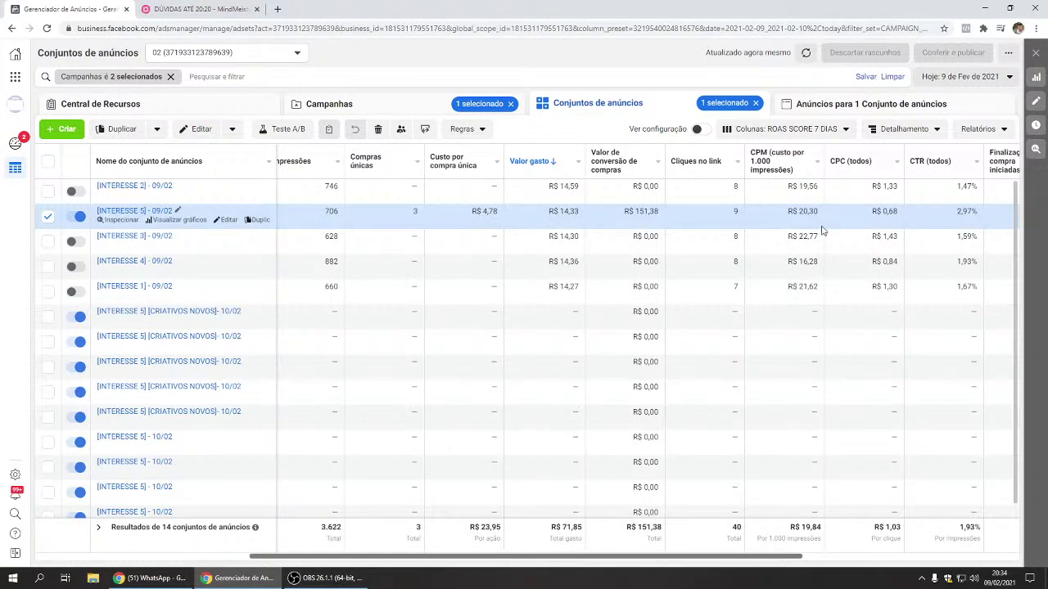
double_click(790, 211)
left_click_drag(808, 212, 903, 213)
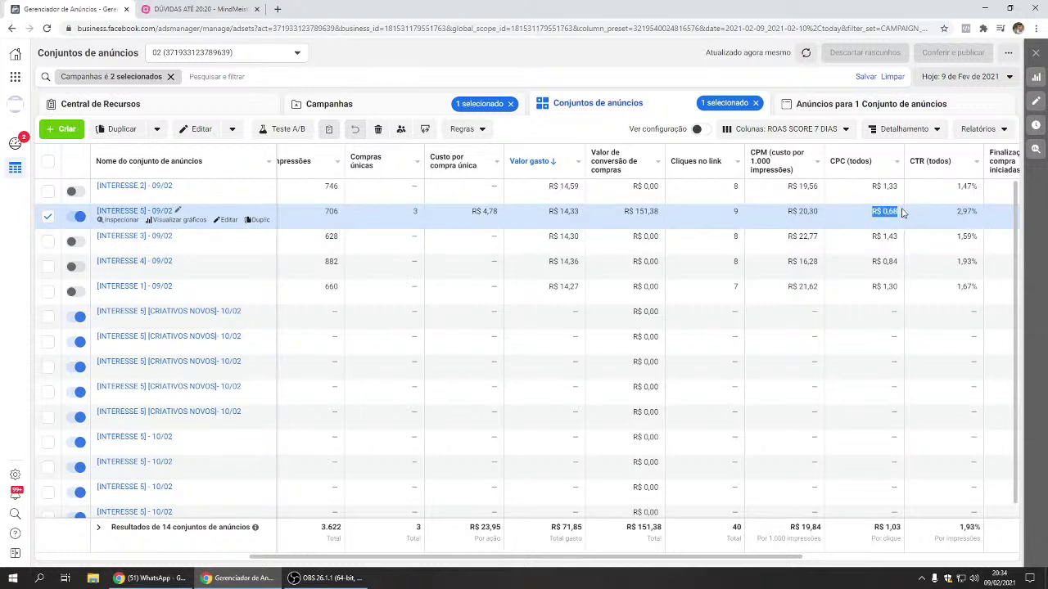
left_click(470, 214)
left_click_drag(470, 214, 496, 215)
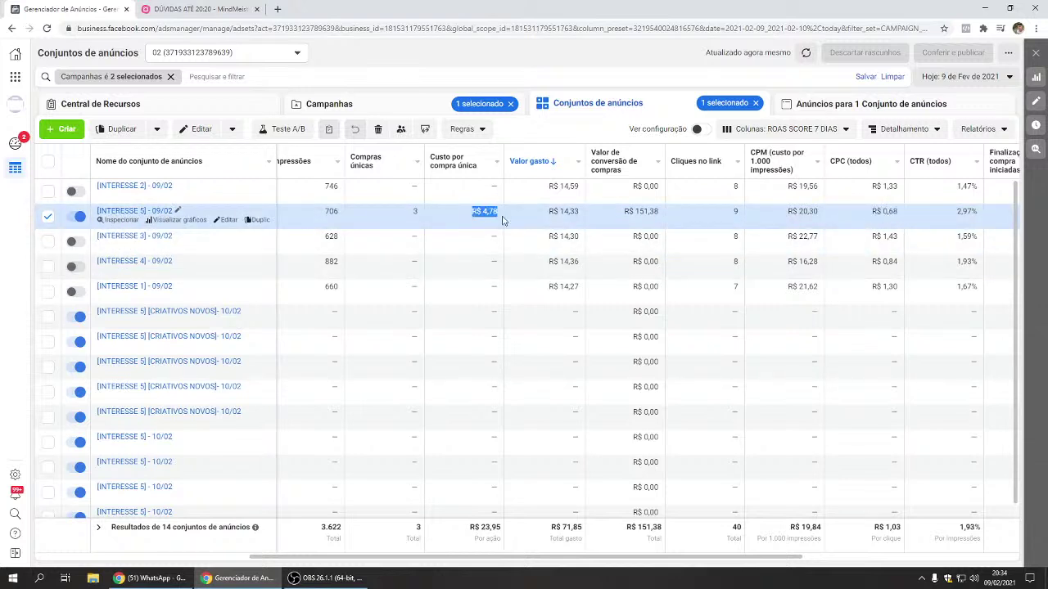
left_click(498, 217)
triple_click(497, 217)
left_click(497, 221)
left_click_drag(772, 218, 888, 214)
left_click(888, 215)
triple_click(887, 215)
triple_click(483, 210)
double_click(494, 186)
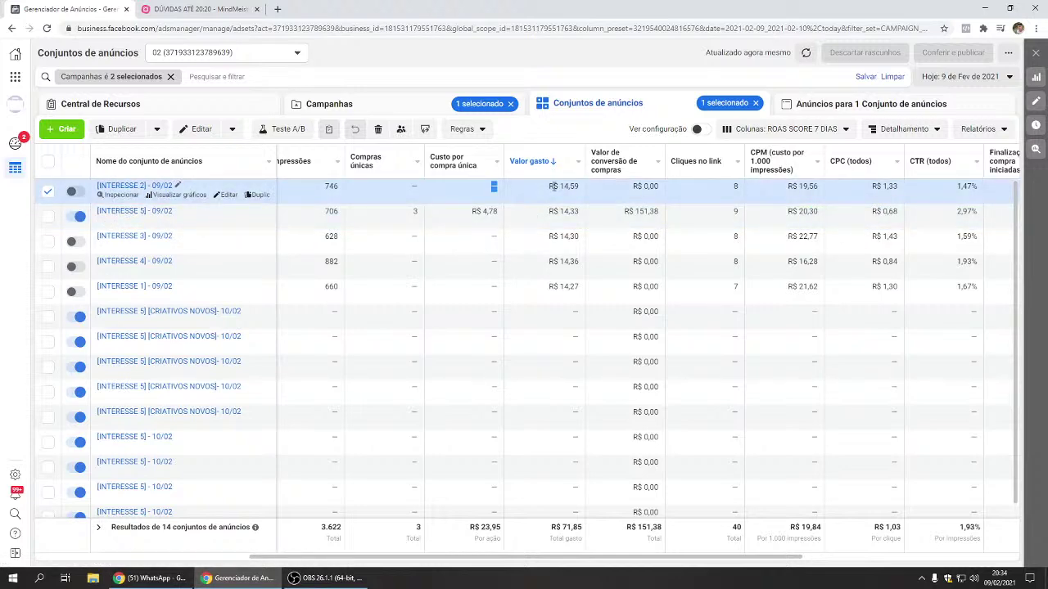
left_click(508, 210)
triple_click(485, 213)
mouse_move(507, 219)
left_mouse_down()
mouse_move(409, 218)
mouse_move(501, 218)
left_mouse_up()
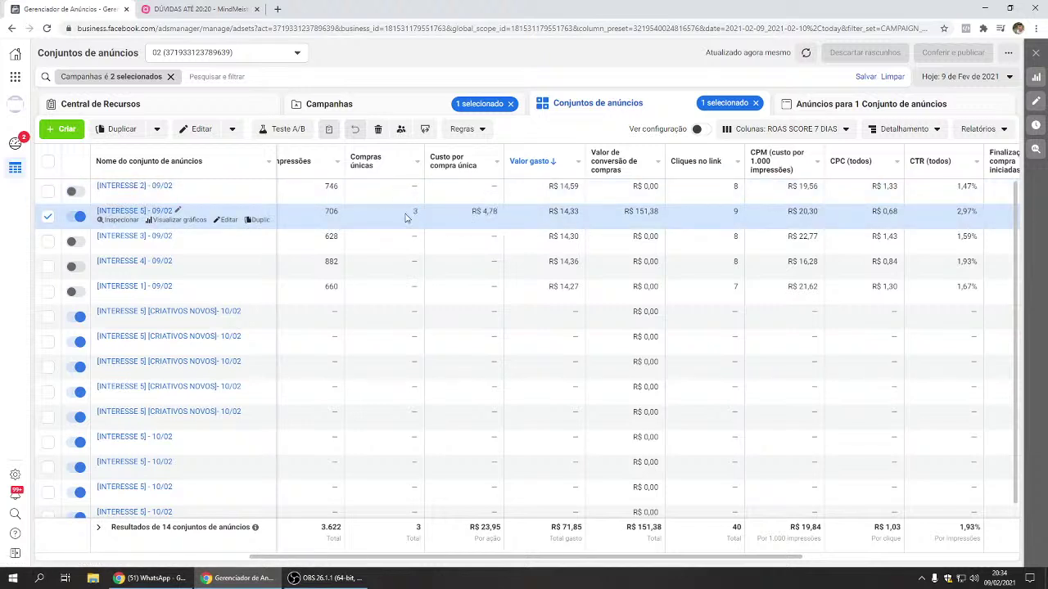
- Review the [INTERESSE 5] - 09/02 metrics from unique purchases through CTR, focusing on purchases and their unit cost
left_click_drag(414, 212, 496, 216)
left_click_drag(416, 215, 505, 220)
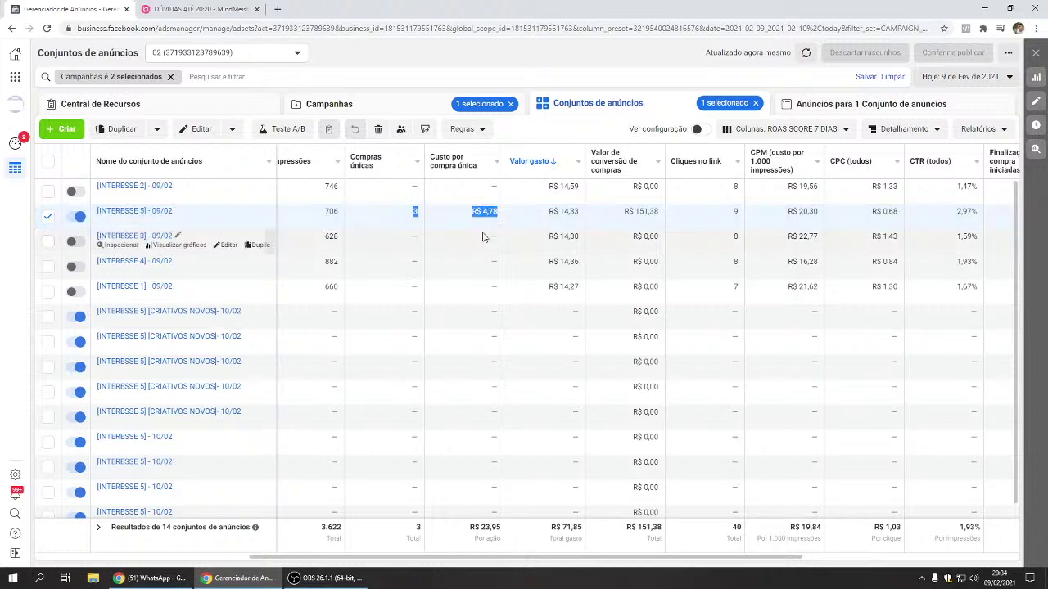
left_click(415, 212)
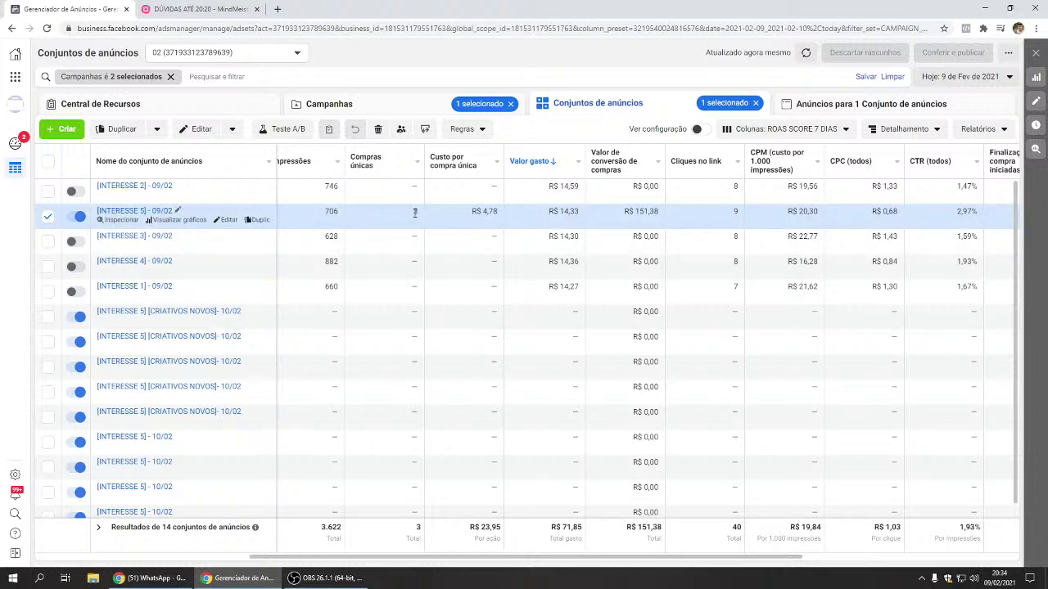
left_click_drag(415, 212, 517, 216)
left_click(482, 211)
left_click_drag(966, 212, 415, 210)
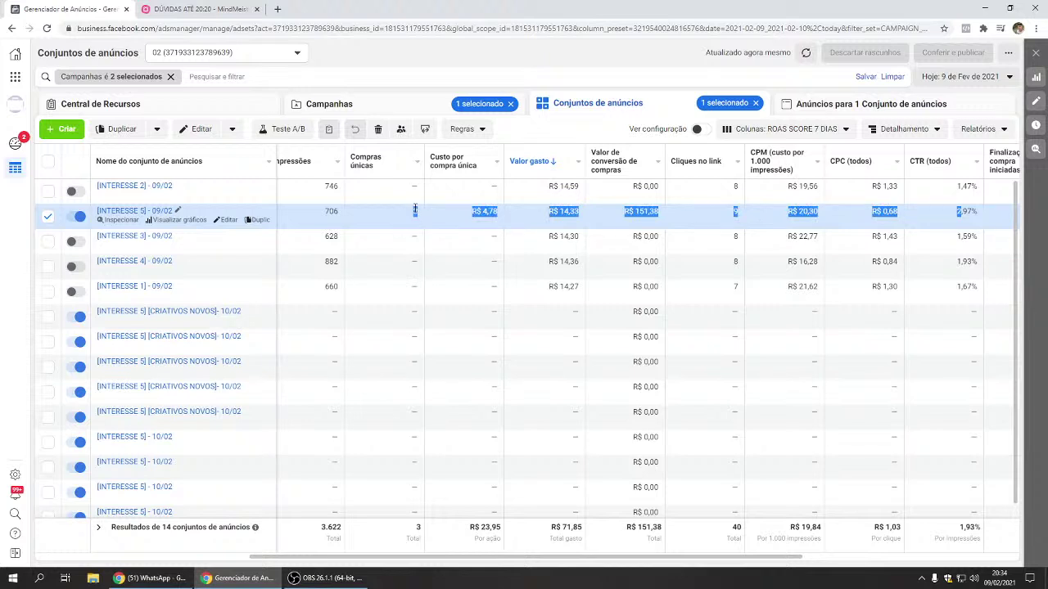
left_click(416, 211)
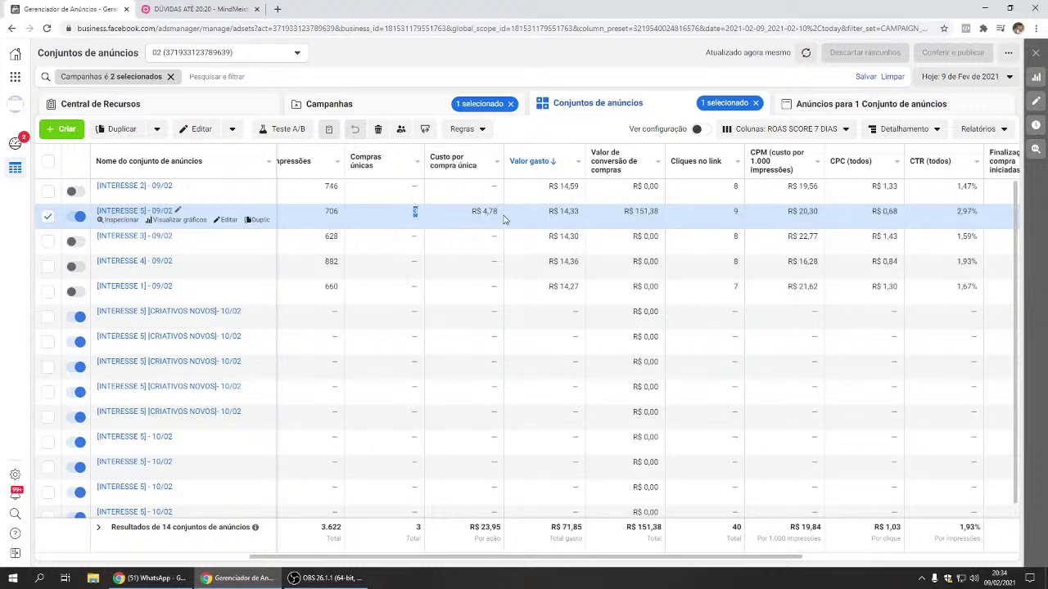
left_click_drag(472, 211, 497, 213)
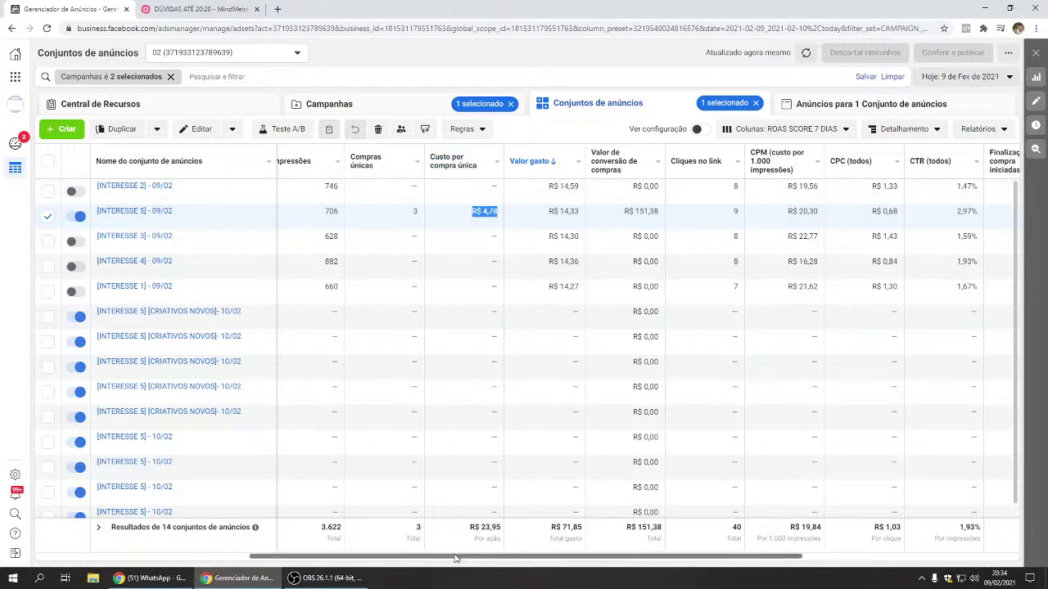
- Sort the ad sets by name in descending order
left_click_drag(478, 557, 308, 558)
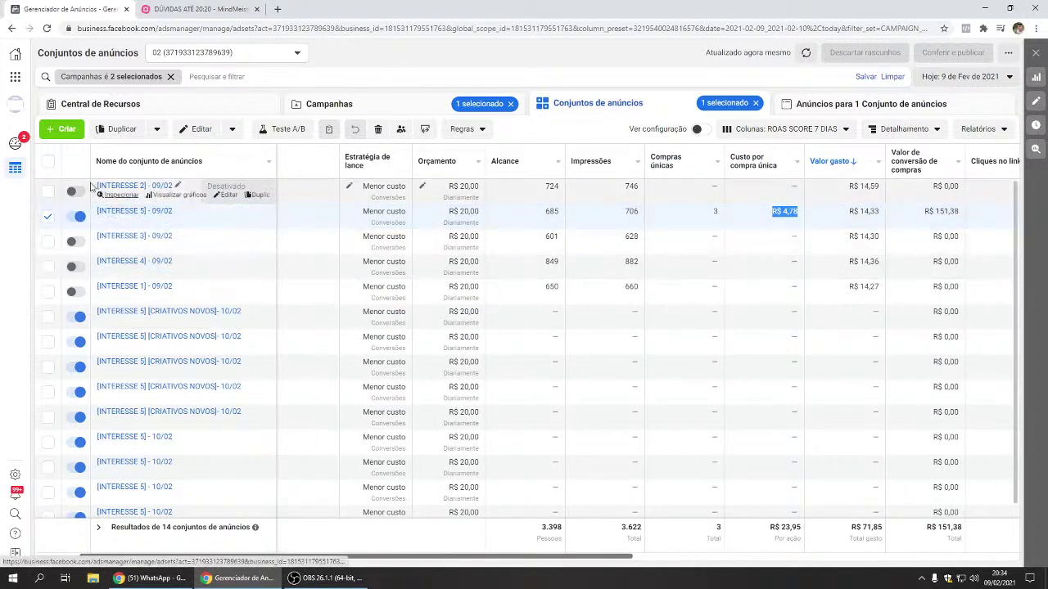
left_click(168, 162)
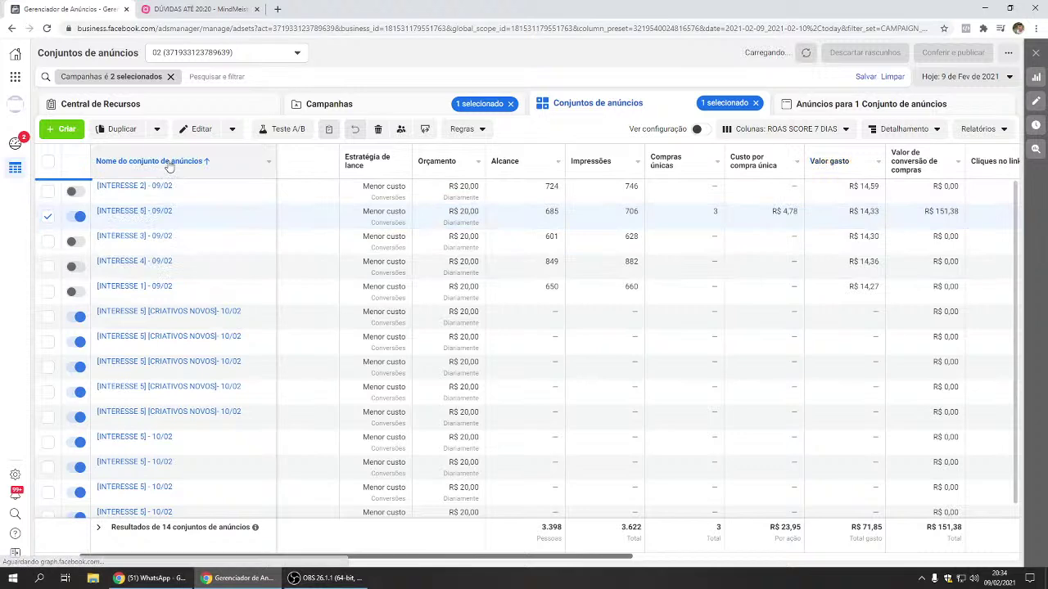
left_click(217, 164)
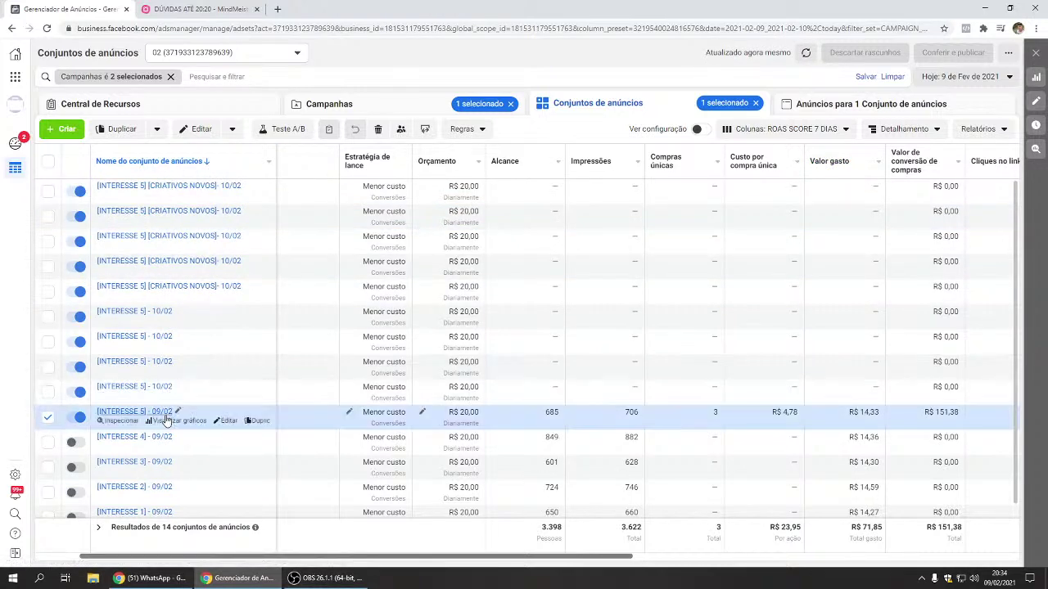
- Locate [INTERESSE 5] - 09/02 in the name-sorted list and read its unique purchases and cost per unique purchase
left_click_drag(711, 416, 806, 421)
scroll(807, 421, "down", 1)
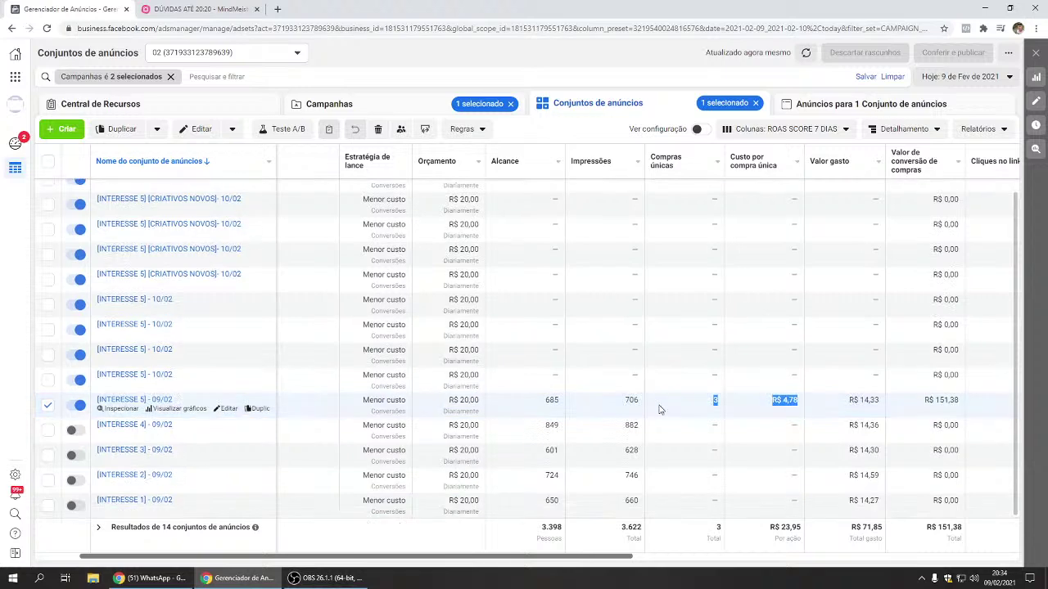
left_click(835, 425)
- Select the [INTERESSE 1] - 09/02 ad set together with the four [INTERESSE 5] - 10/02 ad sets
left_click(48, 505)
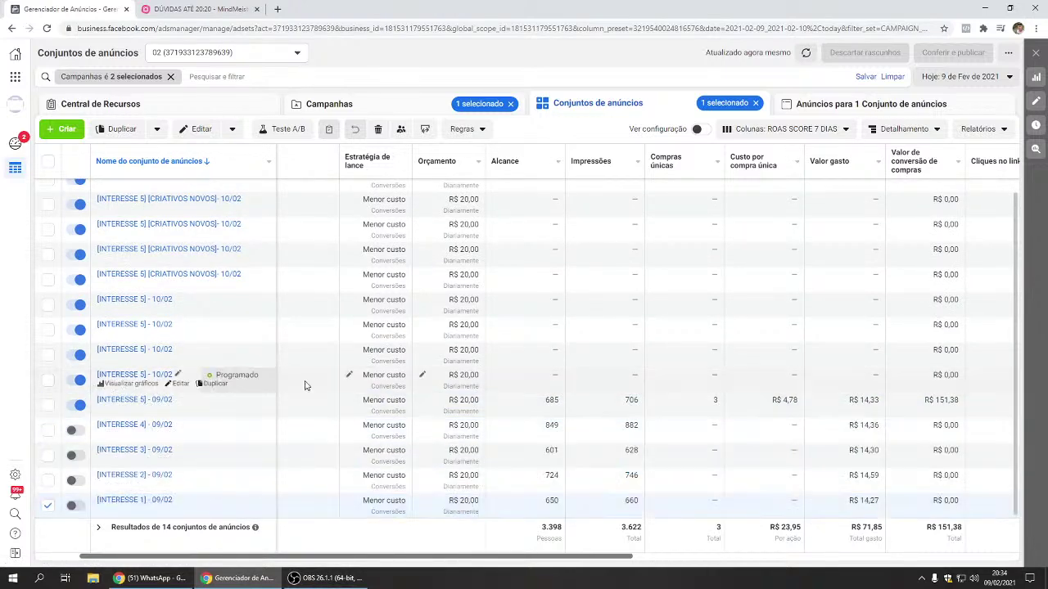
left_click(47, 380)
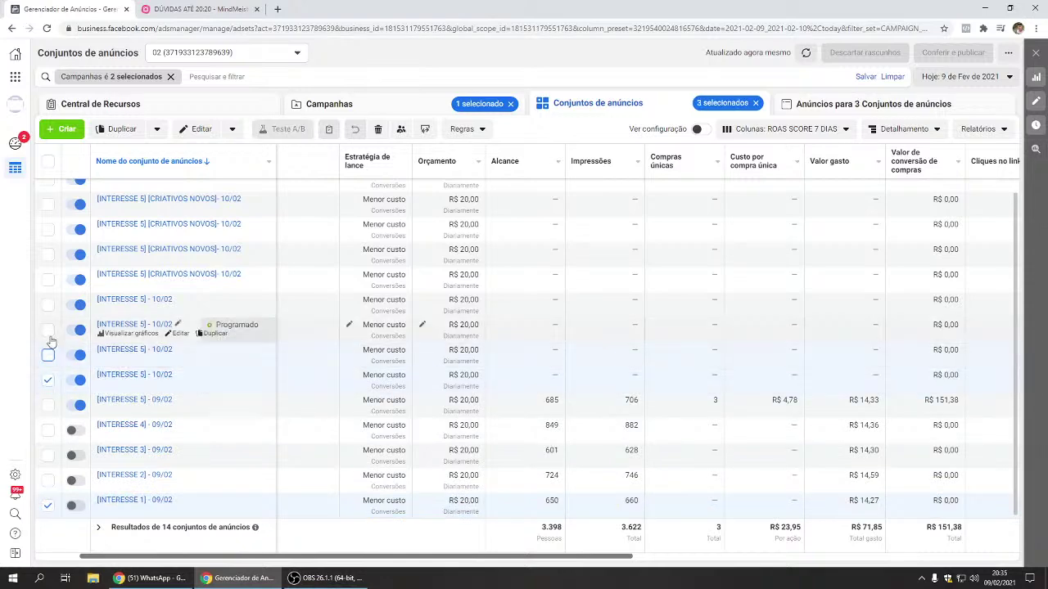
left_click(47, 354)
left_click(48, 330)
left_click(48, 304)
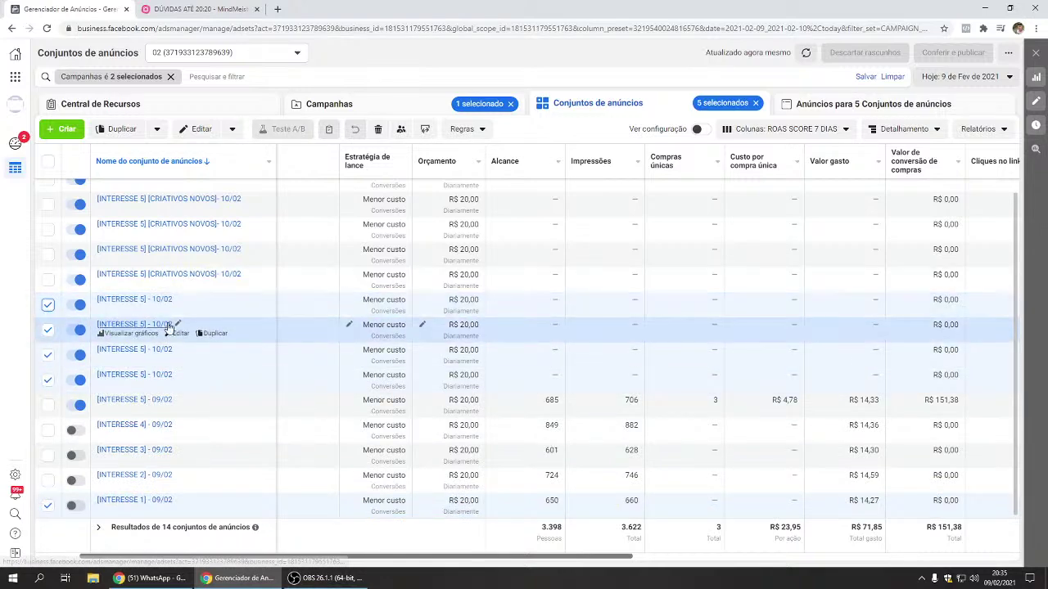
scroll(170, 334, "up", 1)
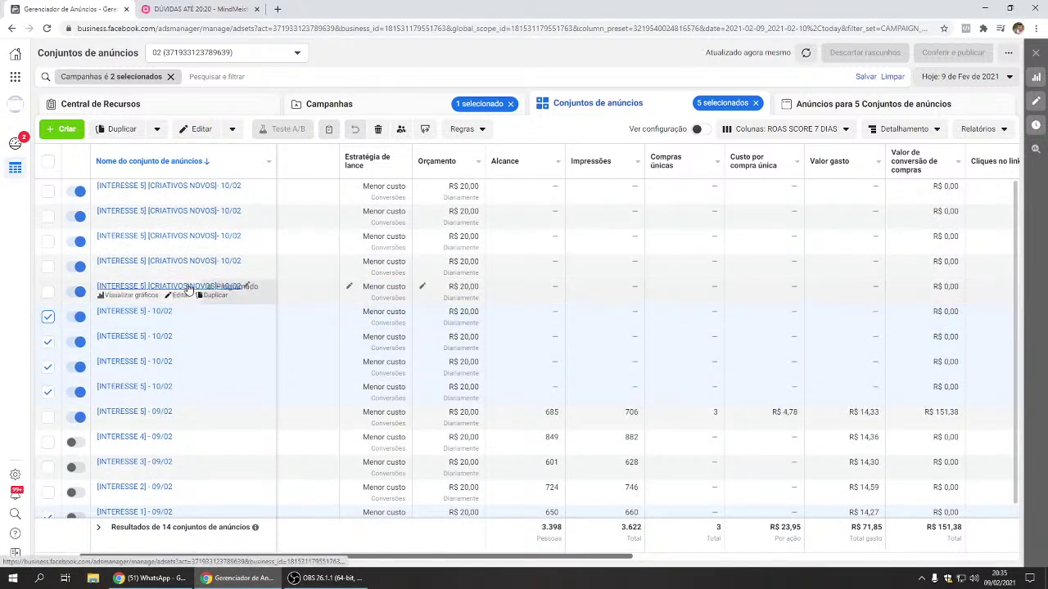
- Deselect the four [INTERESSE 5] - 10/02 ad sets
left_click(47, 317)
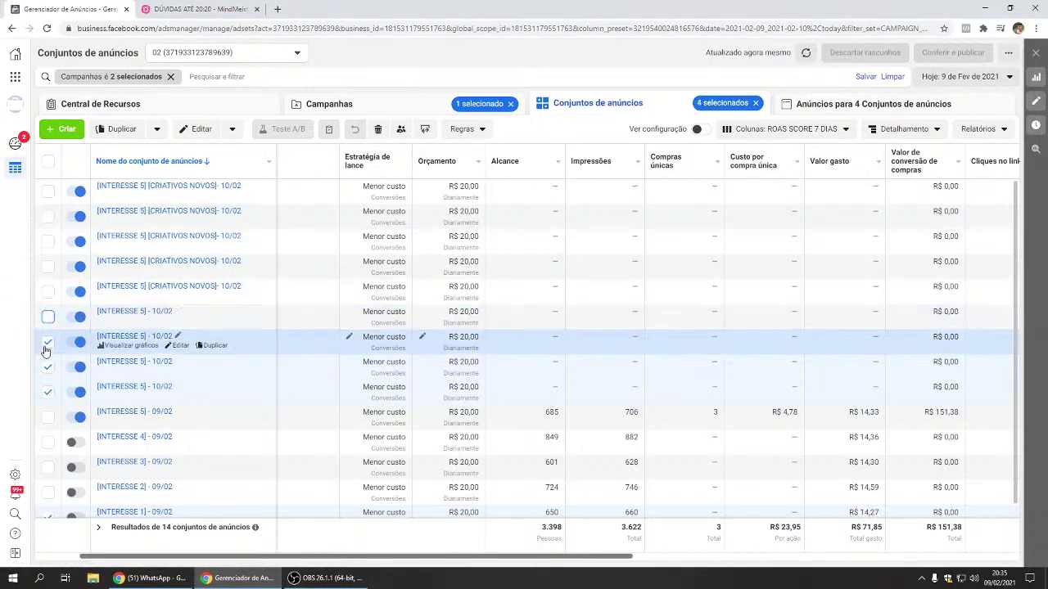
left_click(48, 342)
left_click(47, 367)
left_click(47, 392)
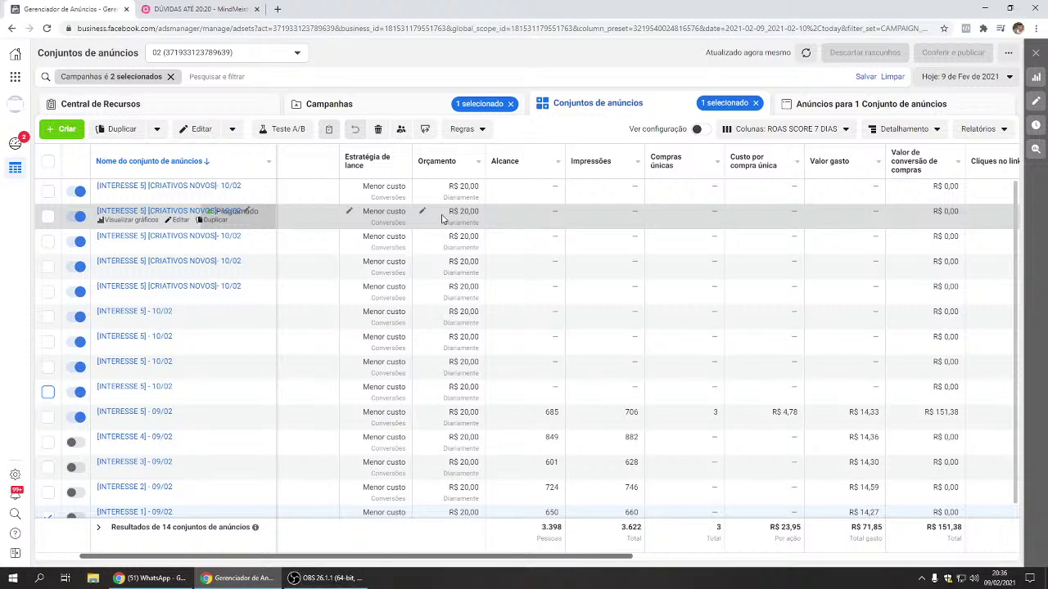
- Add the 09/02 ad sets [INTERESSE 4], [INTERESSE 3] and [INTERESSE 2] to the selection, and reduce it to [INTERESSE 3] - 09/02 only
scroll(246, 344, "down", 1)
left_click(48, 430)
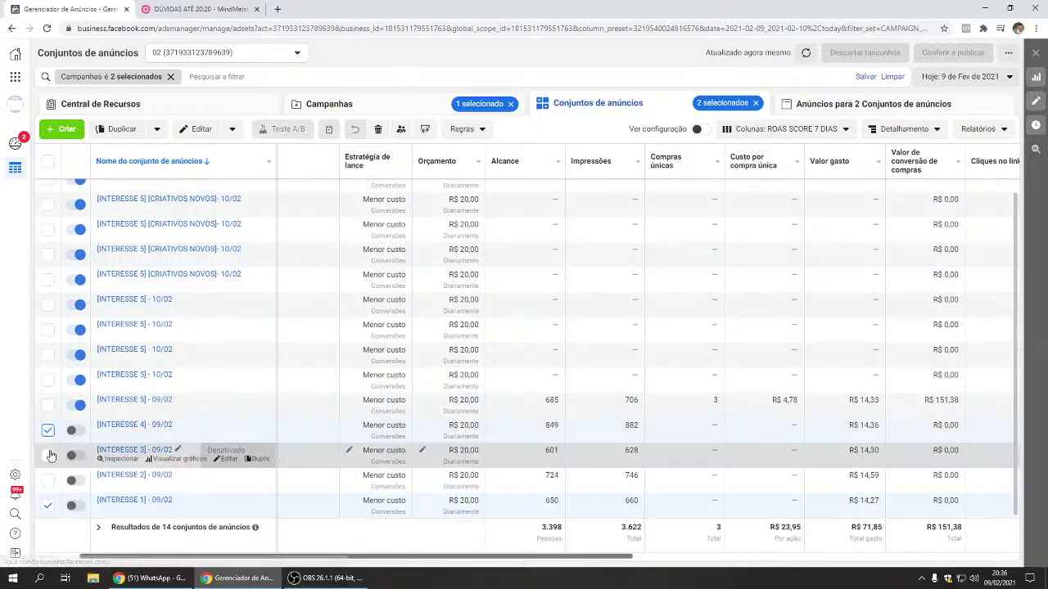
left_click(49, 455)
left_click(49, 480)
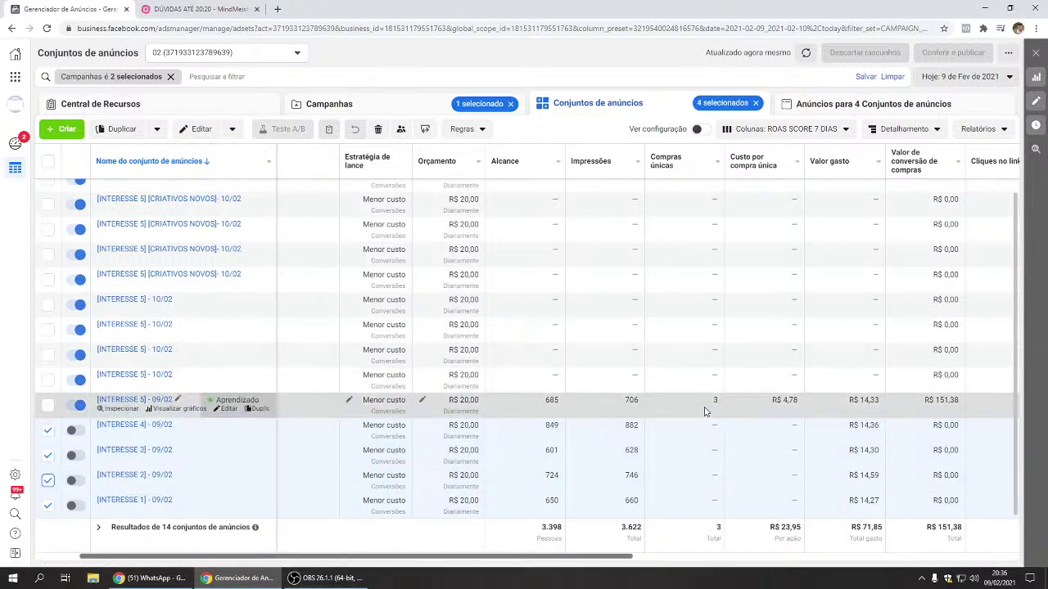
left_click(49, 462)
left_click(48, 455)
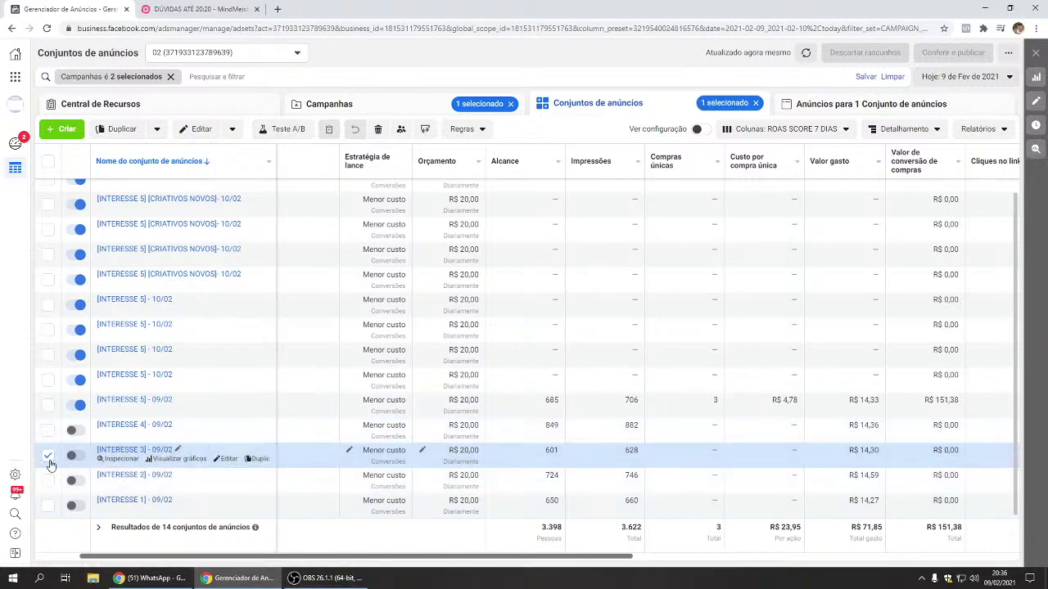
- Extend the selection to the four deactivated 09/02 ad sets, [INTERESSE 1] through [INTERESSE 4]
left_click(48, 481)
left_click(48, 501)
left_click(47, 505)
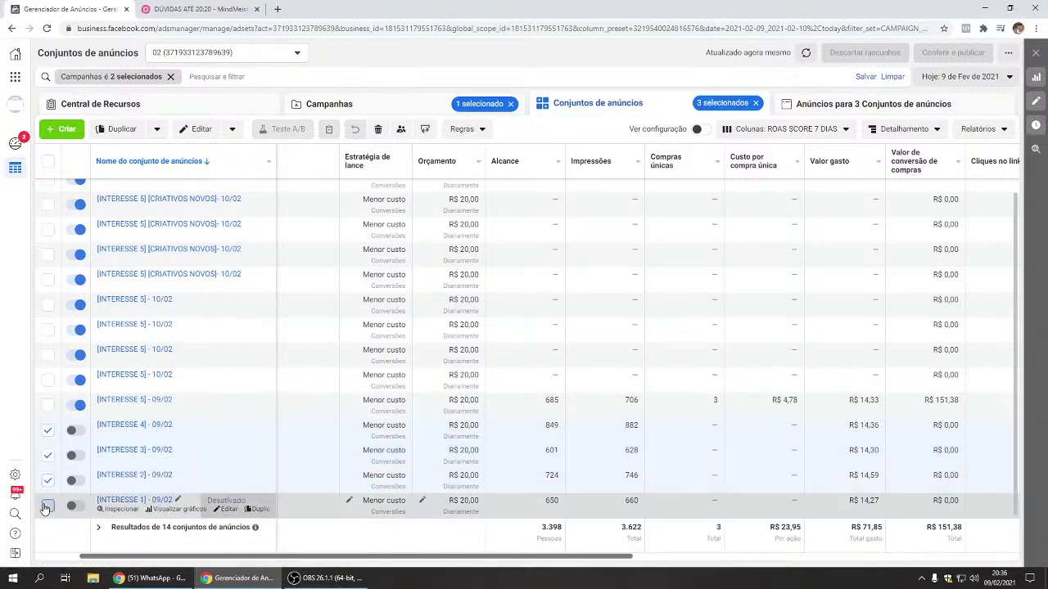
left_click(47, 480)
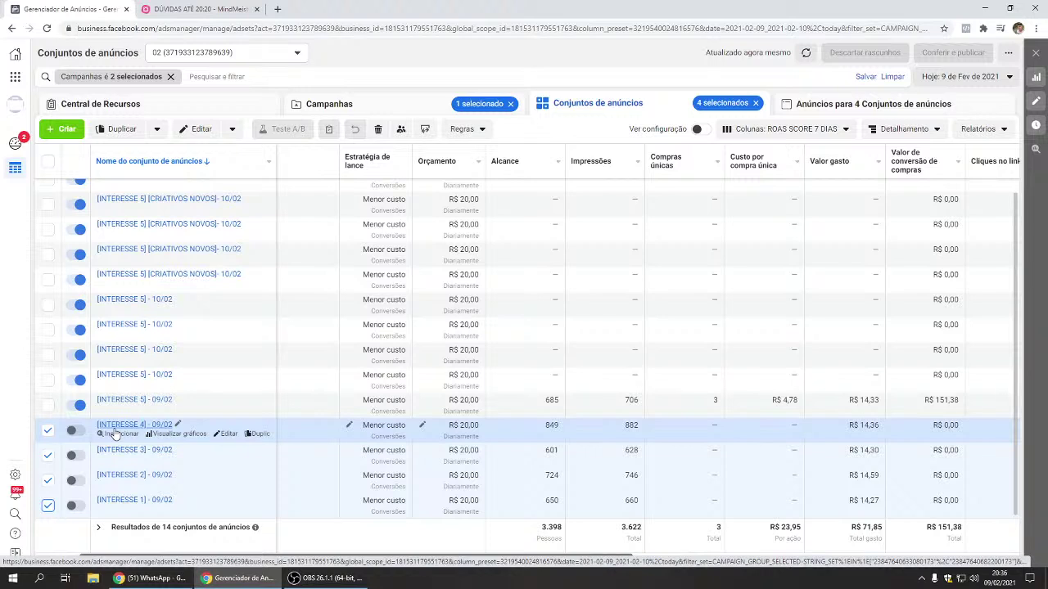
- Deselect the four deactivated 09/02 ad sets, [INTERESSE 1] through [INTERESSE 4]
left_click(47, 431)
left_click(48, 456)
left_click(48, 481)
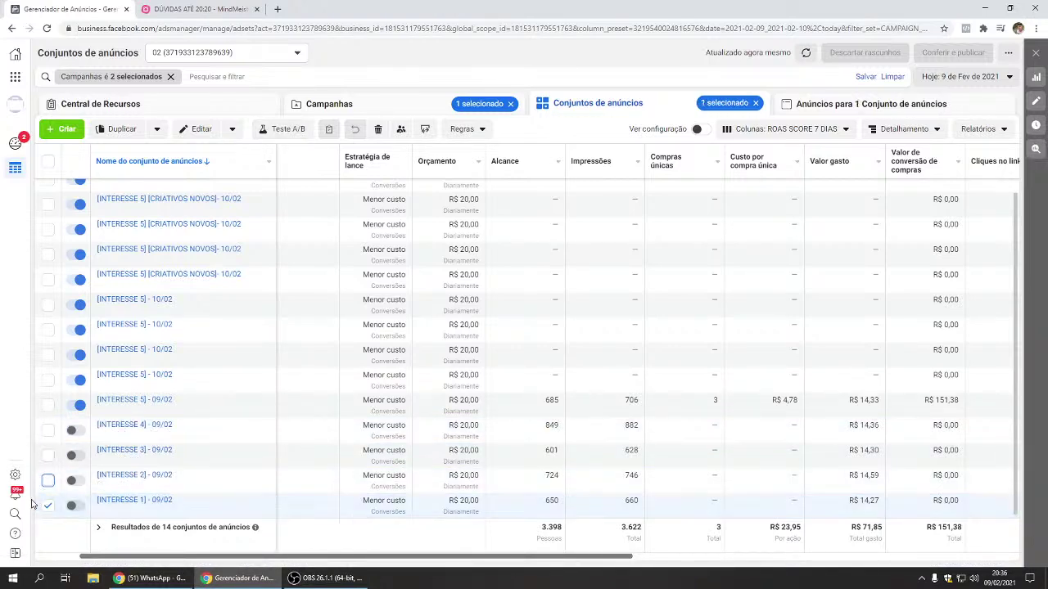
left_click(48, 506)
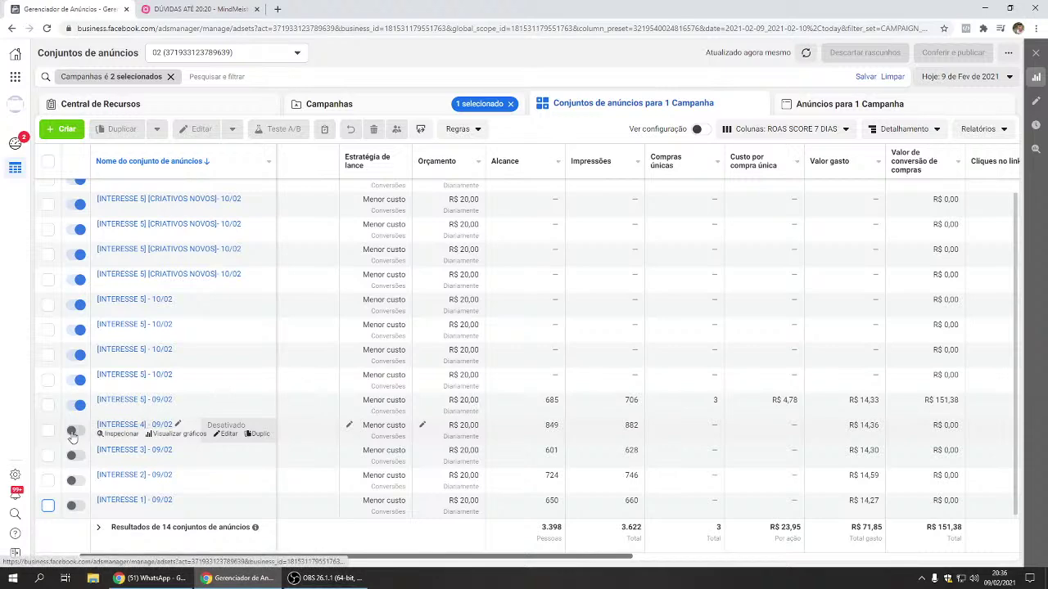
- Compare the unique purchases and cost per unique purchase of [INTERESSE 5] - 09/02 with the deactivated [INTERESSE 1] - 09/02
scroll(54, 430, "up", 1)
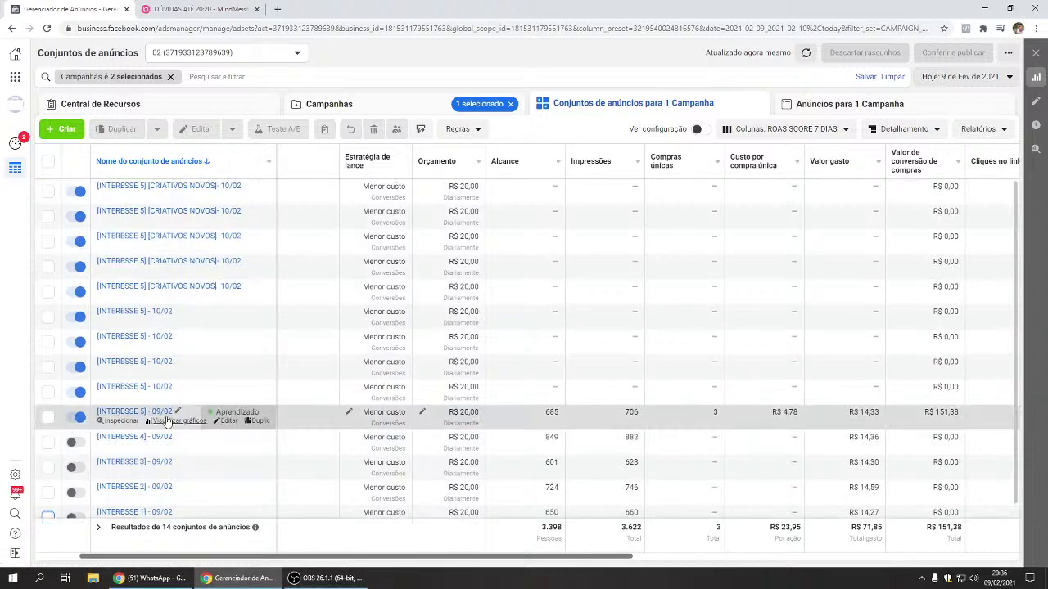
left_click(715, 415)
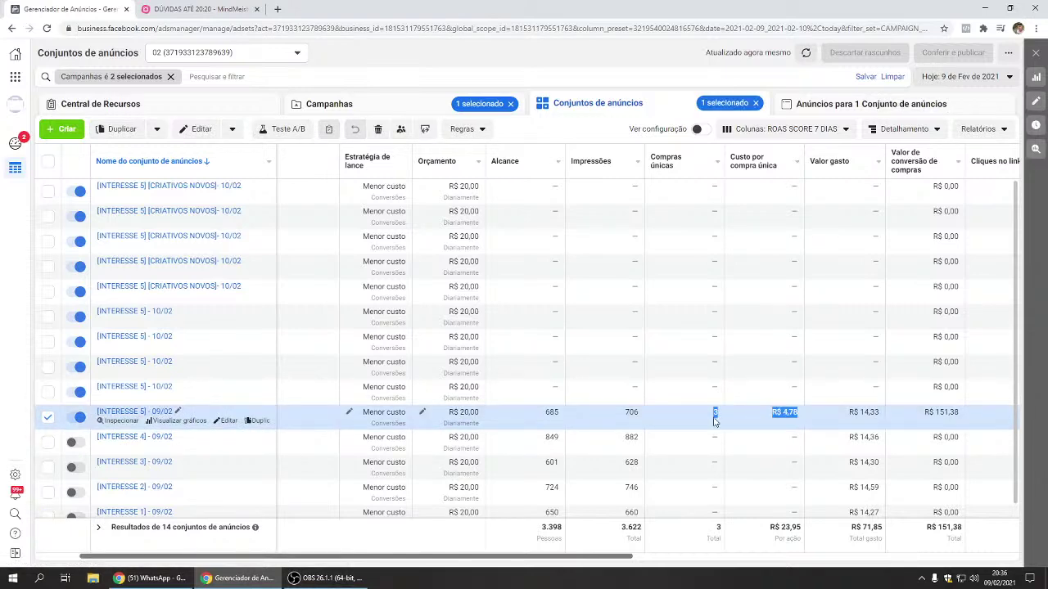
scroll(673, 457, "down", 1)
scroll(696, 430, "up", 1)
left_click_drag(713, 414, 822, 418)
left_click(809, 420)
scroll(786, 423, "down", 1)
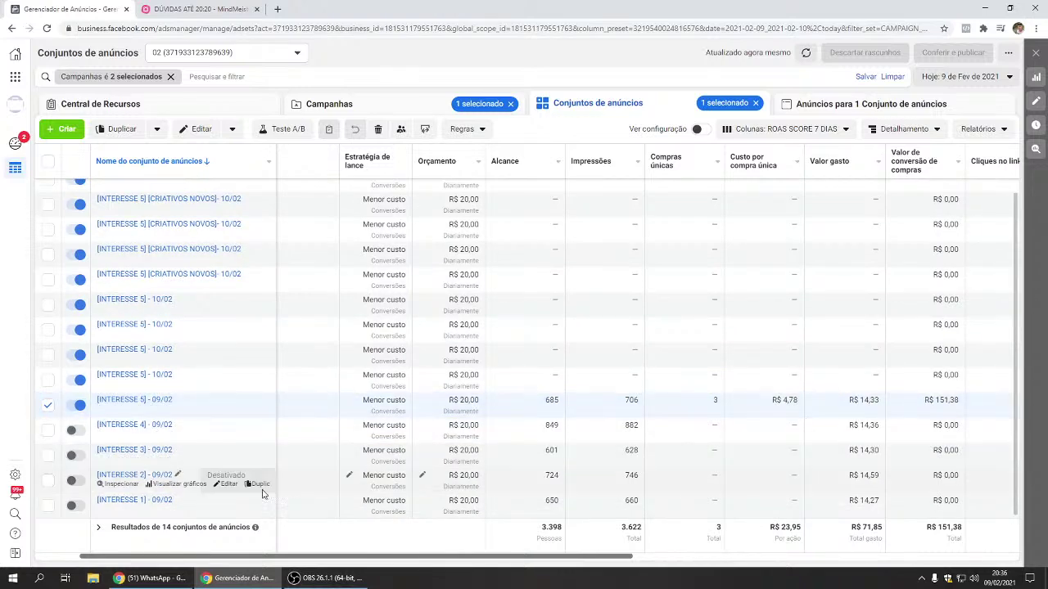
left_click(48, 506)
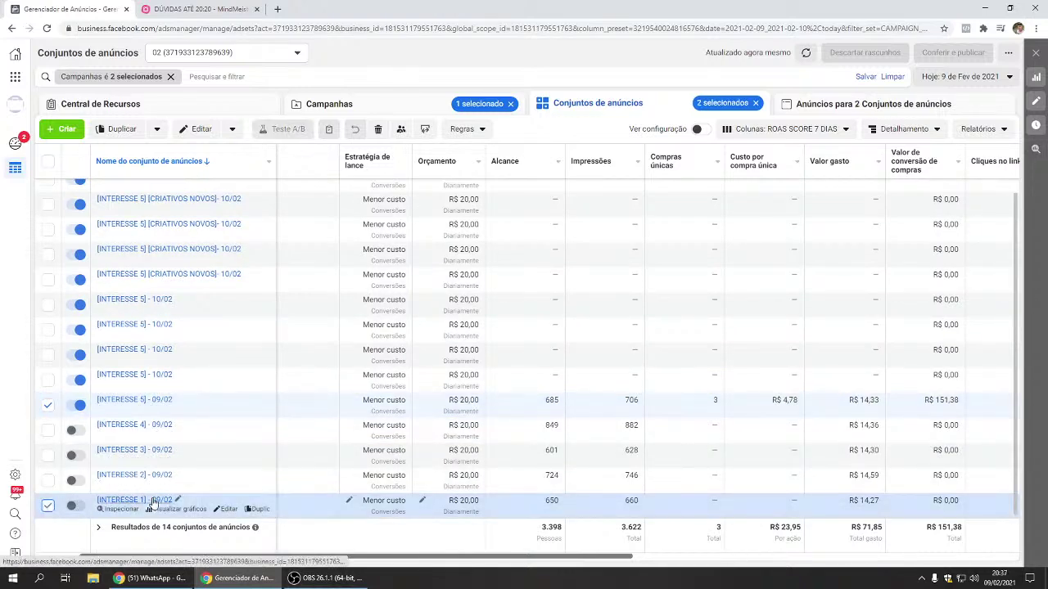
left_click(49, 506)
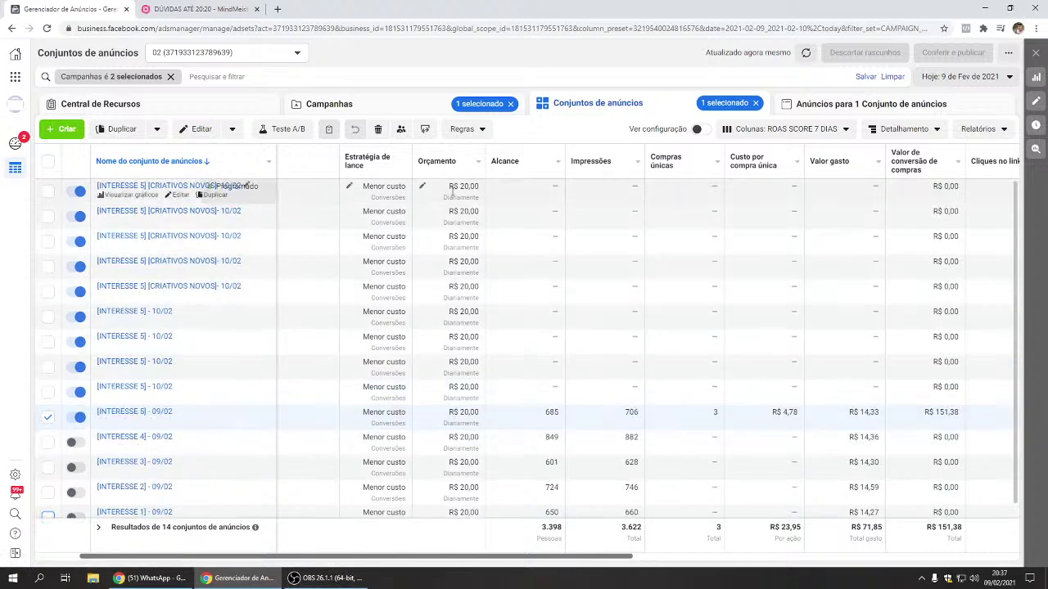
- Return to the campaign list, deselect the [20 REAIS] campaign and open the ad sets of [ABO] [TESTE] [20 REAIS DIA] SCORE ALTO EM 7 DIAS
left_click(408, 108)
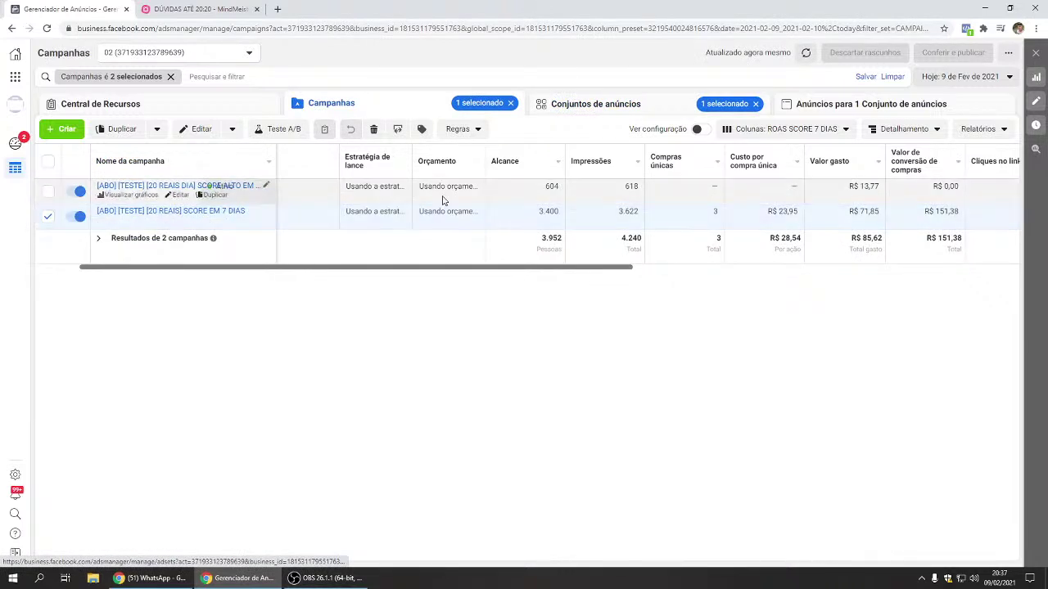
left_click_drag(513, 270, 375, 278)
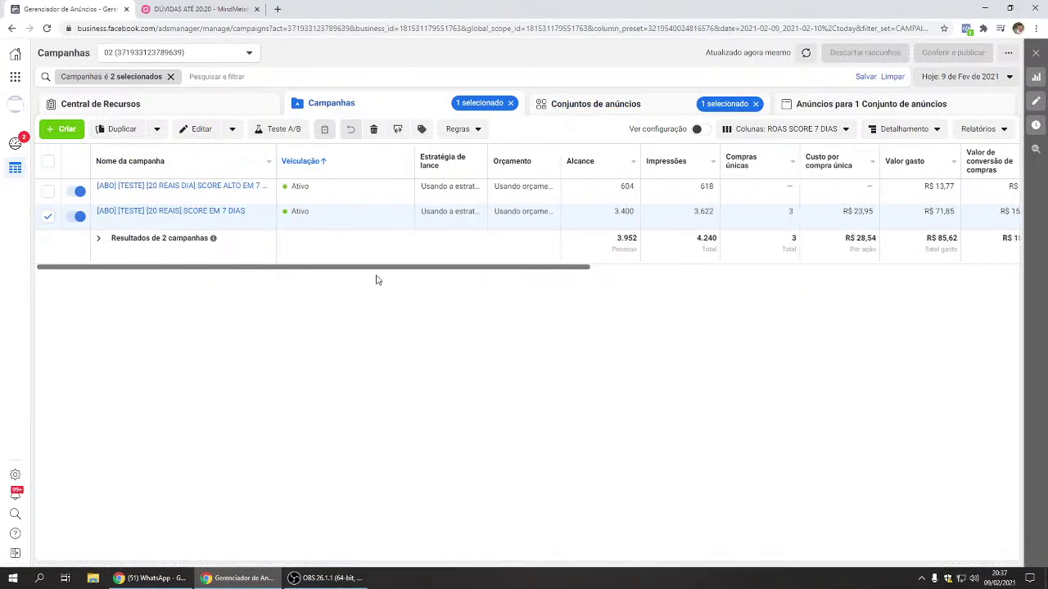
left_click(48, 216)
left_click(156, 186)
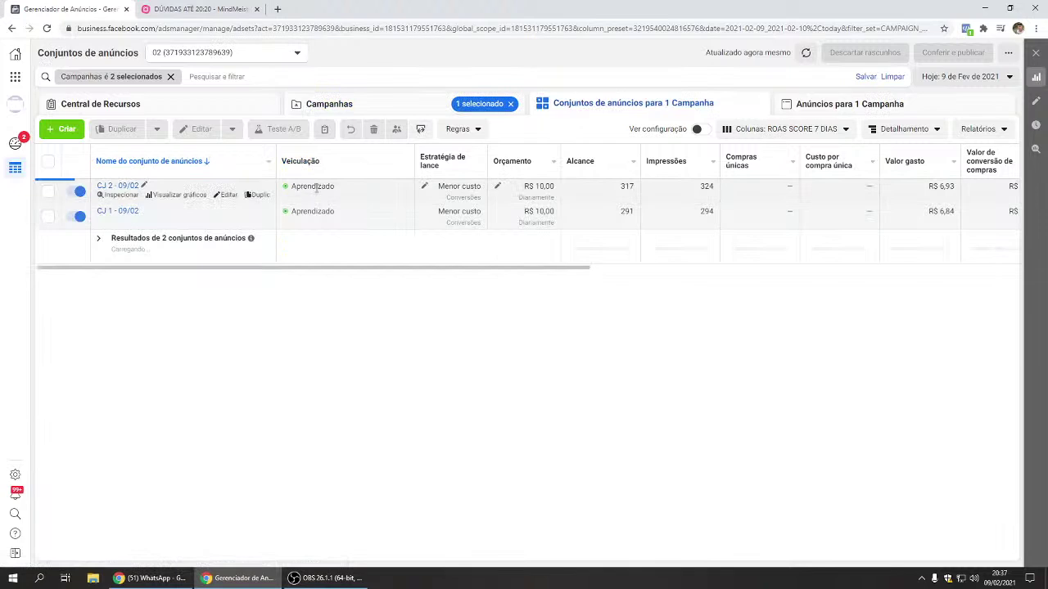
- Examine the amount spent by the CJ 2 - 09/02 and CJ 1 - 09/02 ad sets and their combined total
left_click_drag(265, 268, 413, 268)
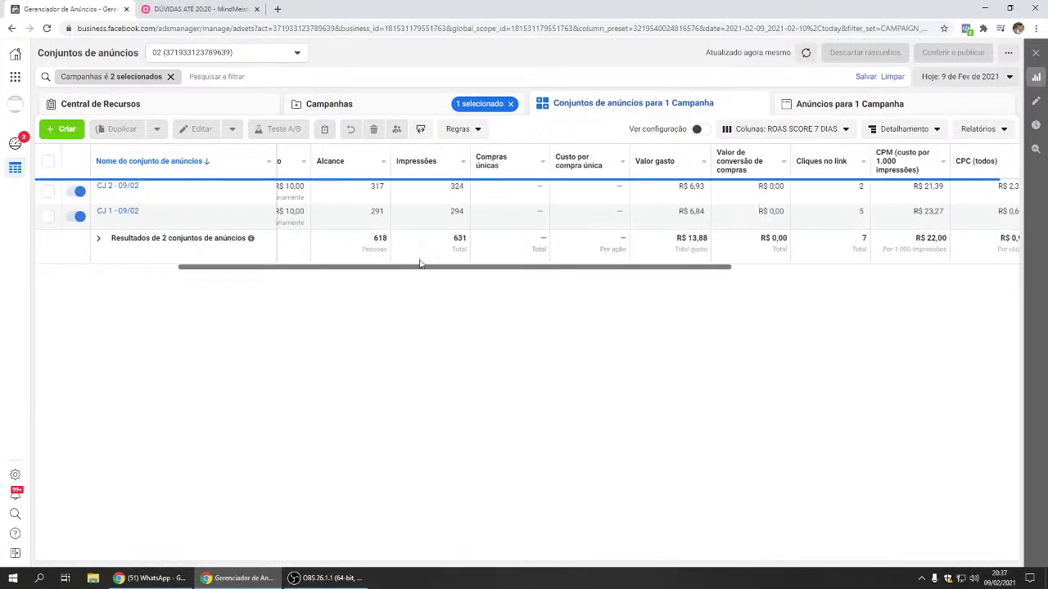
left_click_drag(602, 270, 680, 273)
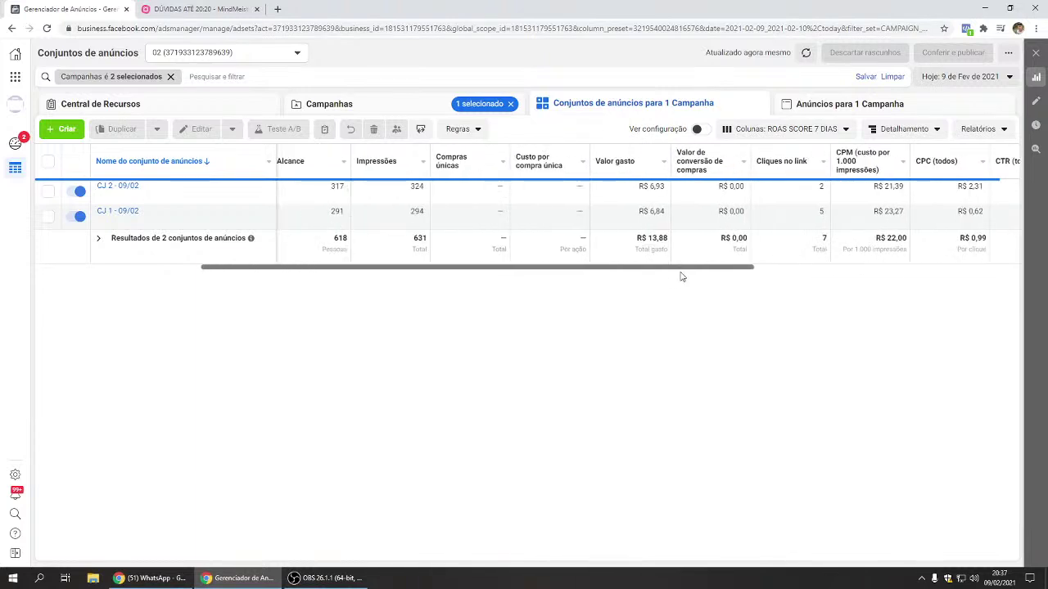
left_click(645, 186)
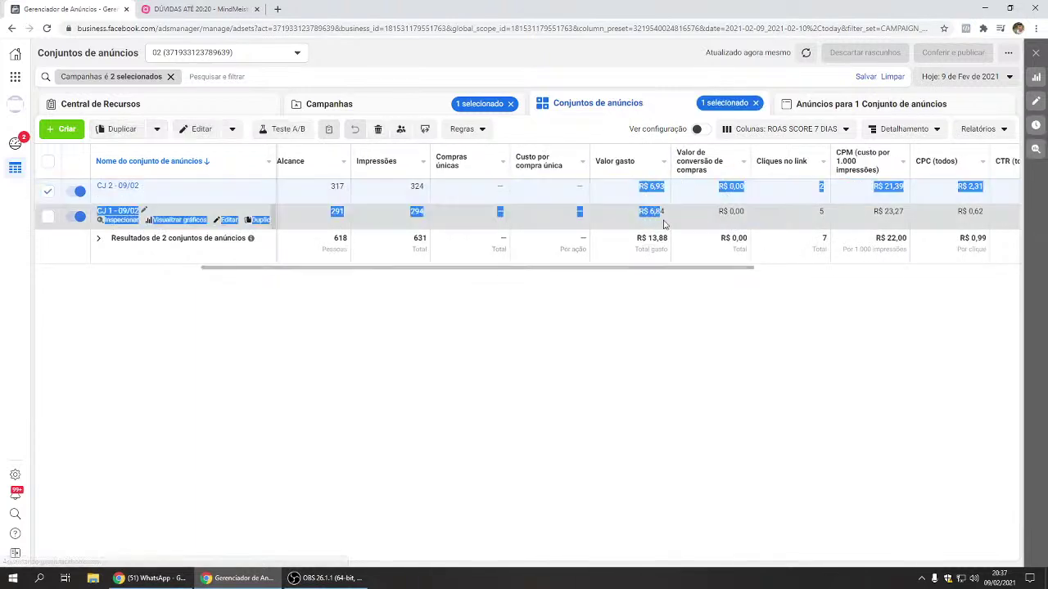
double_click(643, 237)
left_click_drag(642, 239, 730, 270)
left_click_drag(554, 186, 591, 199)
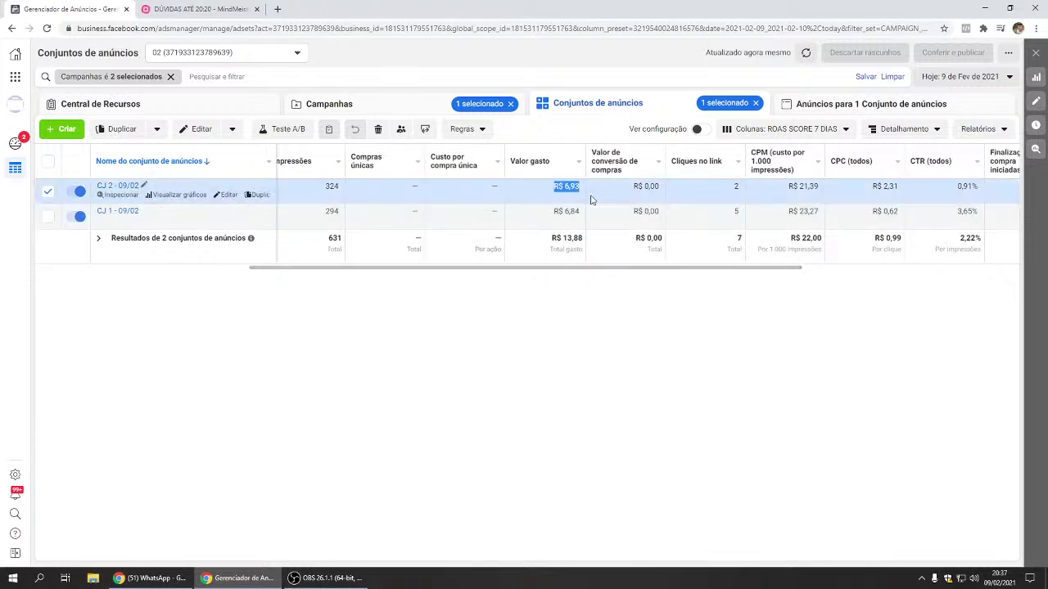
left_click_drag(556, 211, 545, 192)
left_click(544, 195)
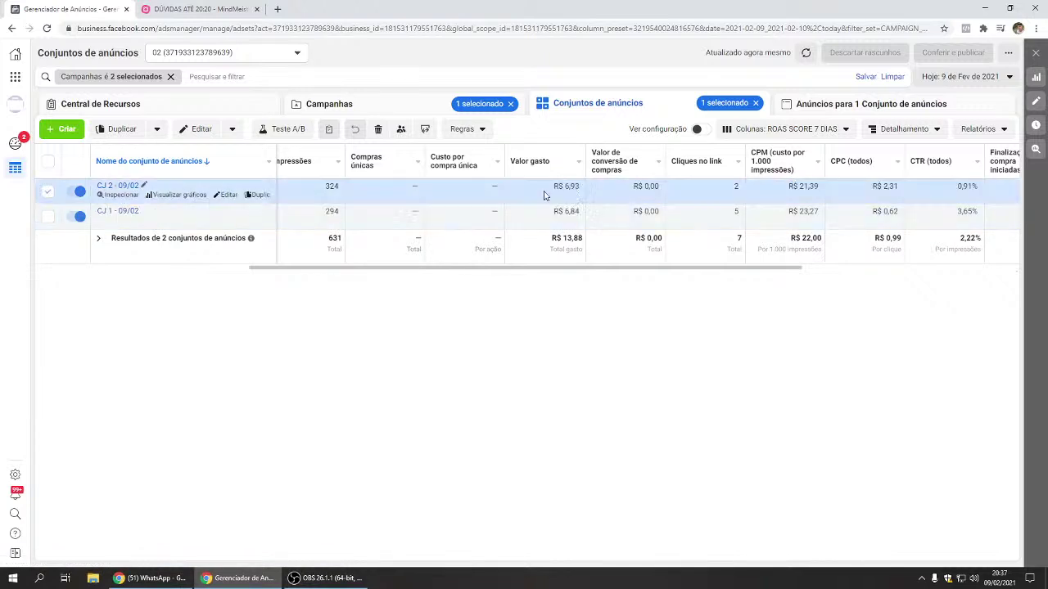
- Check the initiated checkouts of both CJ ad sets against the amount spent by CJ 2 - 09/02
left_click_drag(571, 276, 652, 271)
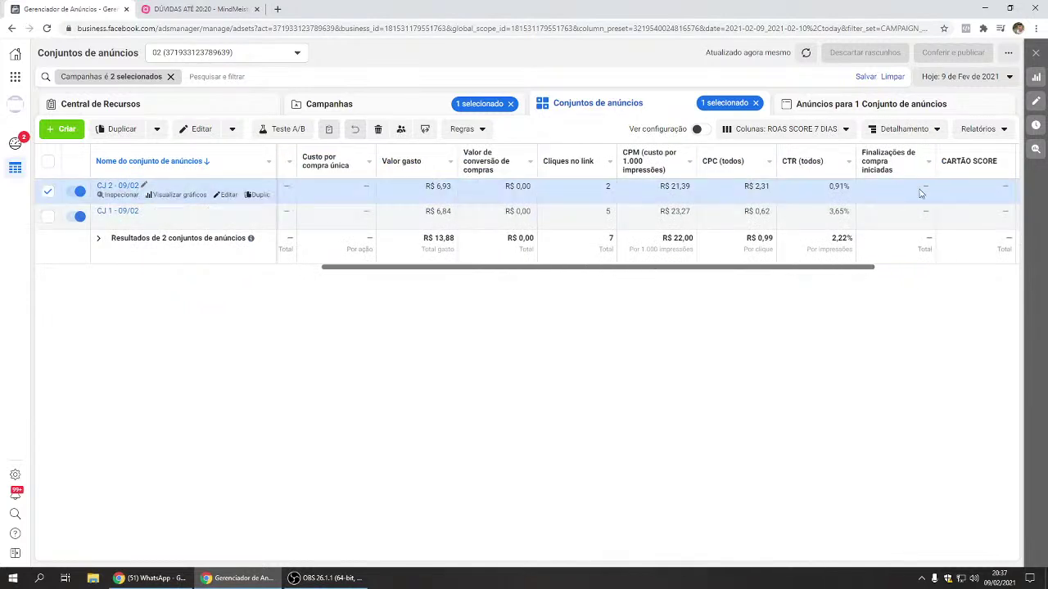
left_click_drag(925, 191, 927, 227)
left_click(928, 227)
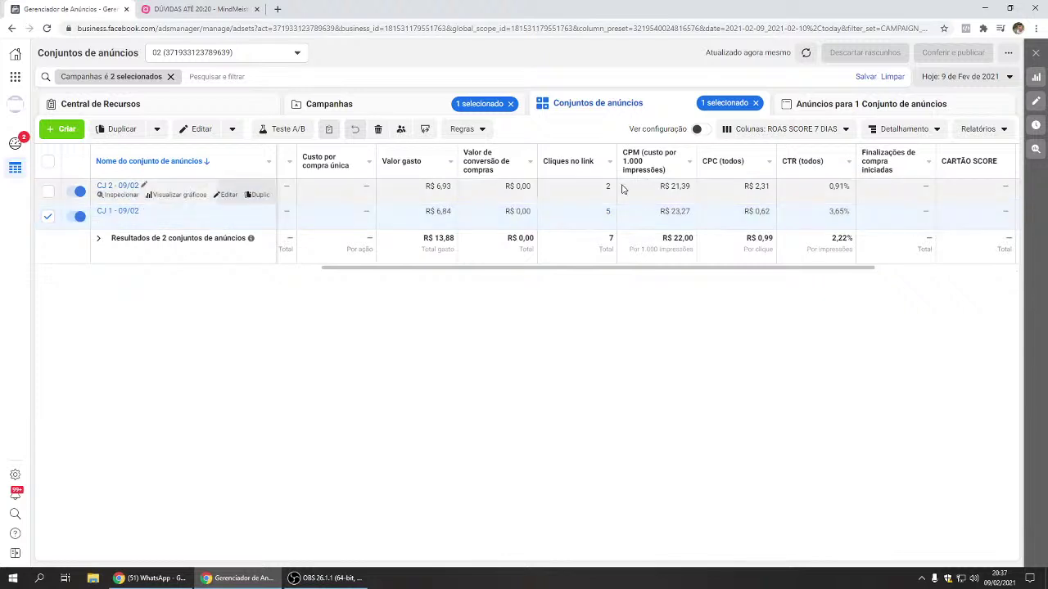
left_click(427, 185)
left_click_drag(425, 186, 449, 200)
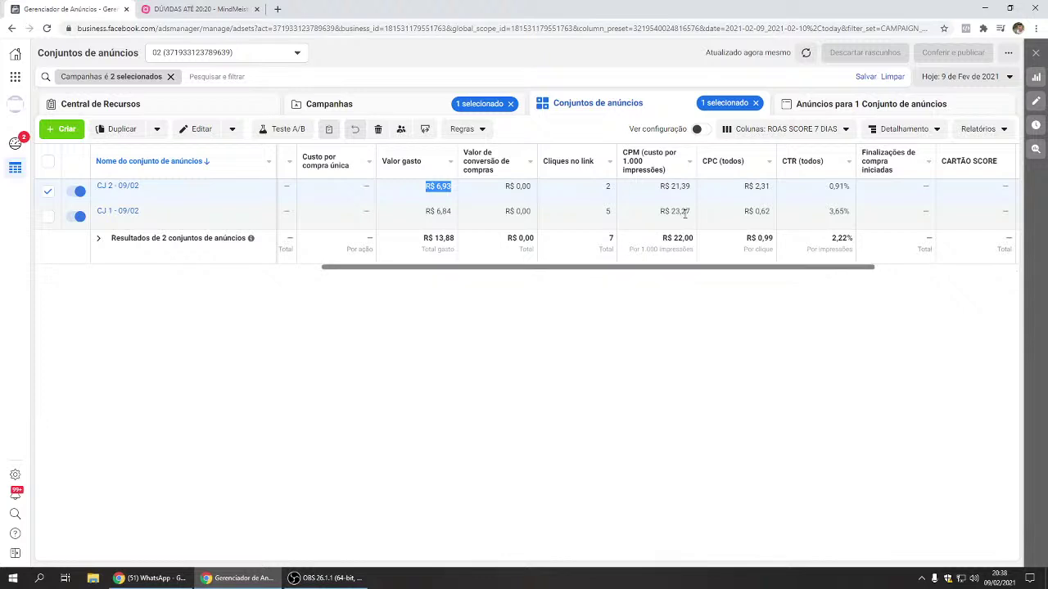
- Read the cost per click of CJ 2 - 09/02 and weigh it against its amount spent
left_click_drag(736, 187, 766, 189)
double_click(761, 186)
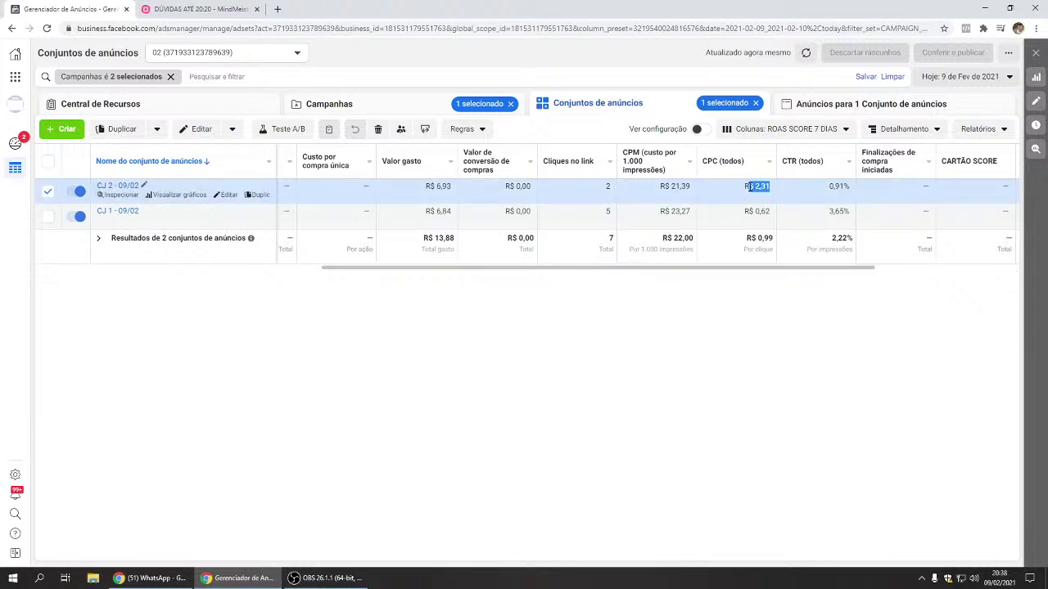
left_click(746, 187)
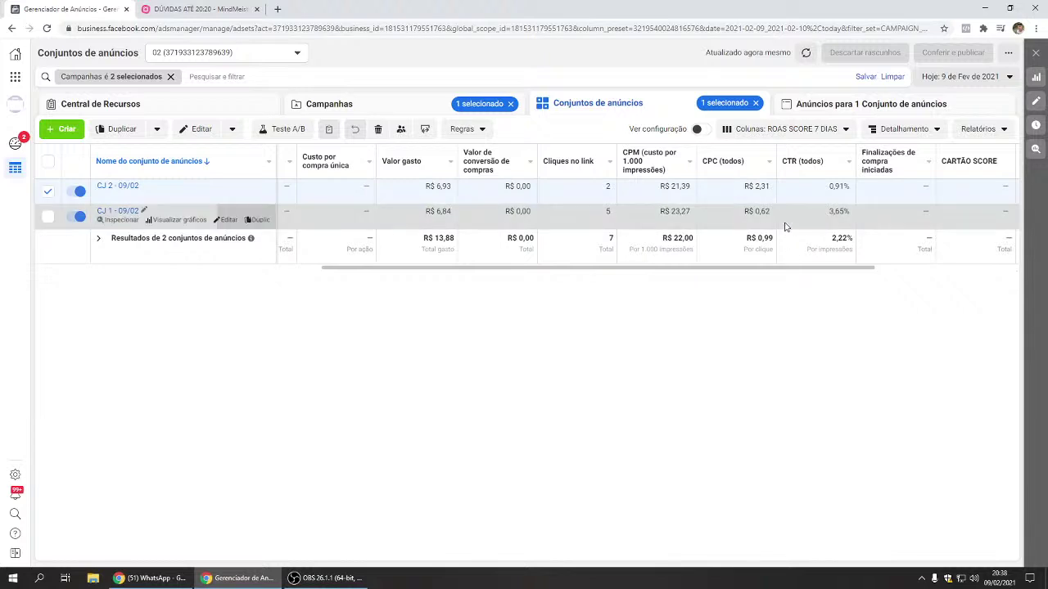
left_click_drag(662, 272, 721, 278)
left_click_drag(321, 186, 350, 186)
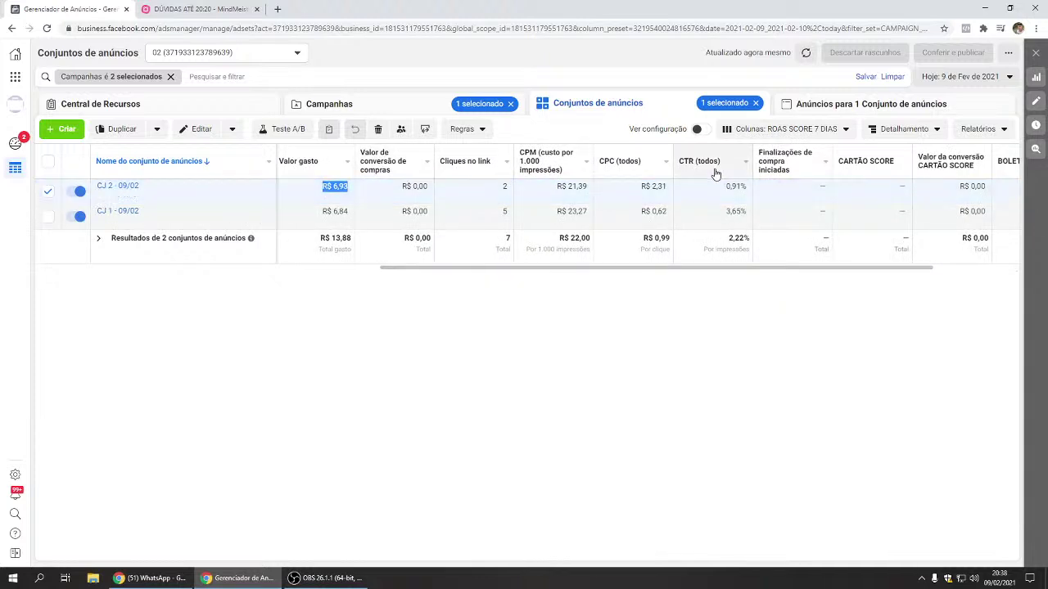
left_click_drag(641, 186, 668, 186)
- Compare the click-through rates of CJ 1 - 09/02 and CJ 2 - 09/02, and recheck the cost per click of CJ 2
double_click(735, 211)
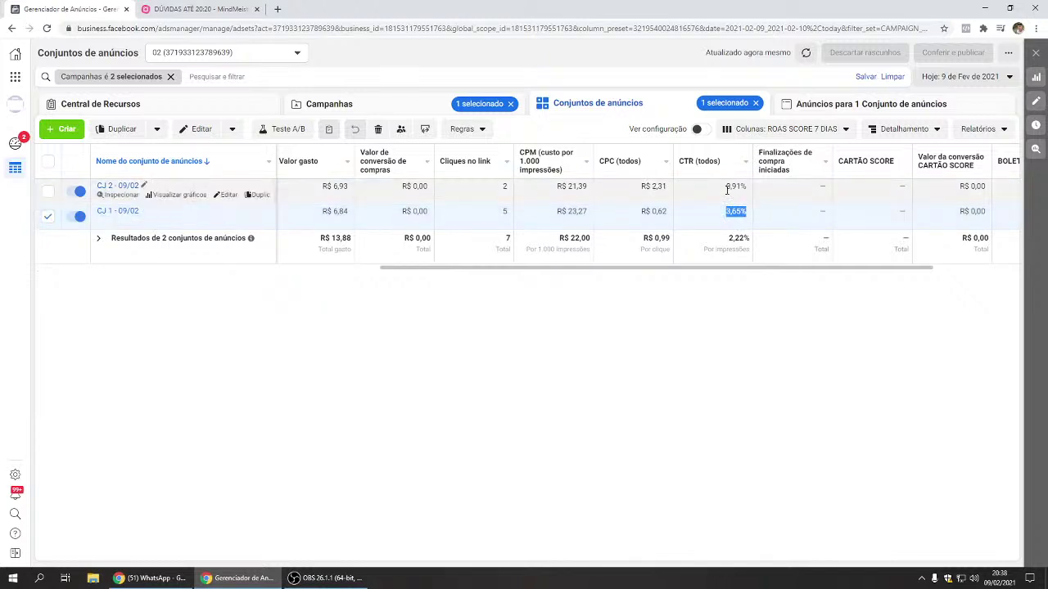
double_click(735, 186)
left_click(725, 196)
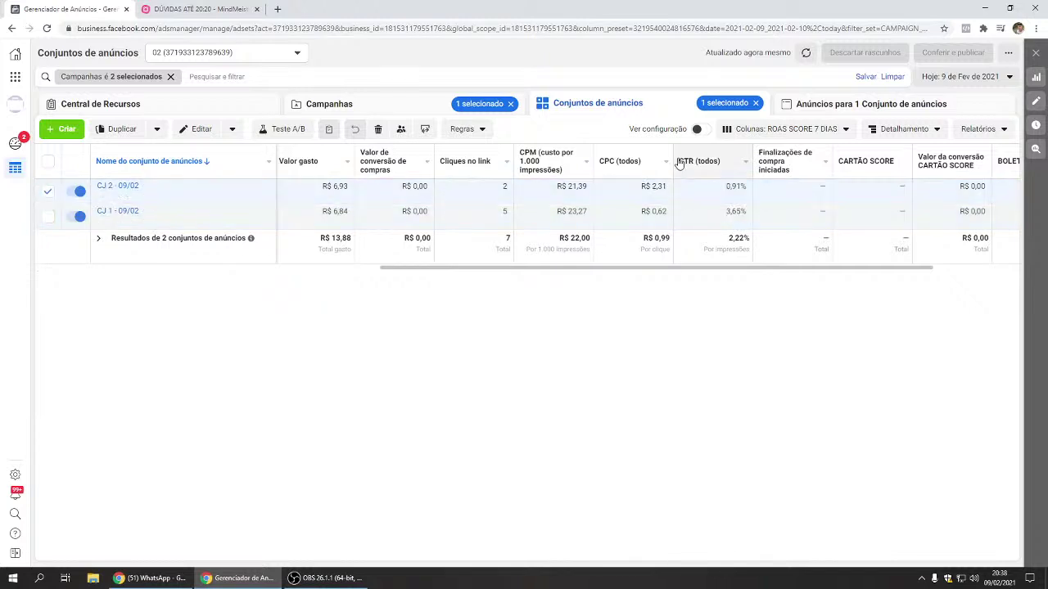
double_click(735, 212)
double_click(735, 212)
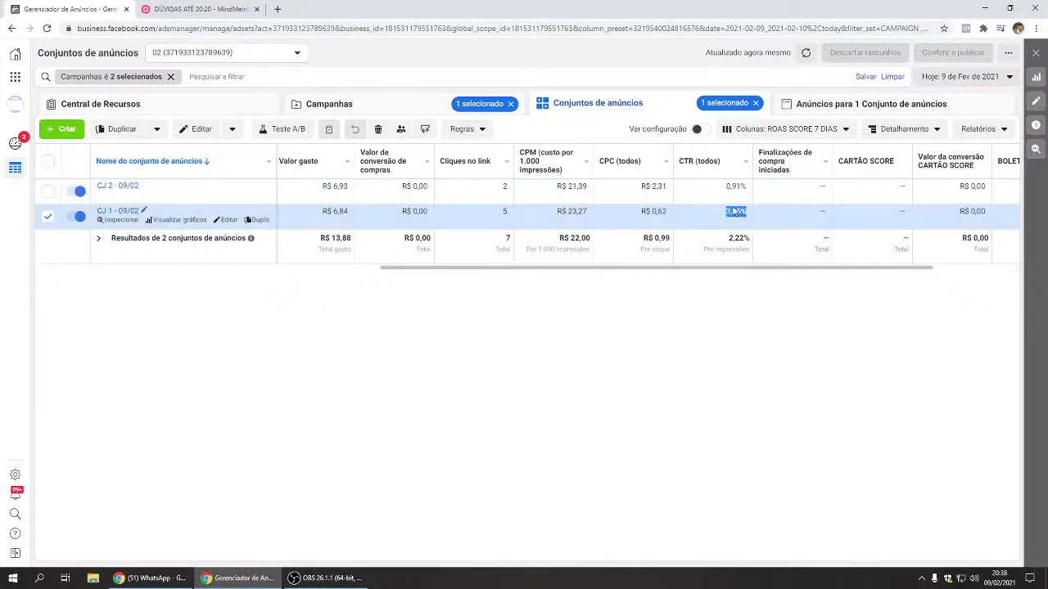
left_click(735, 186)
double_click(735, 187)
left_click(746, 195)
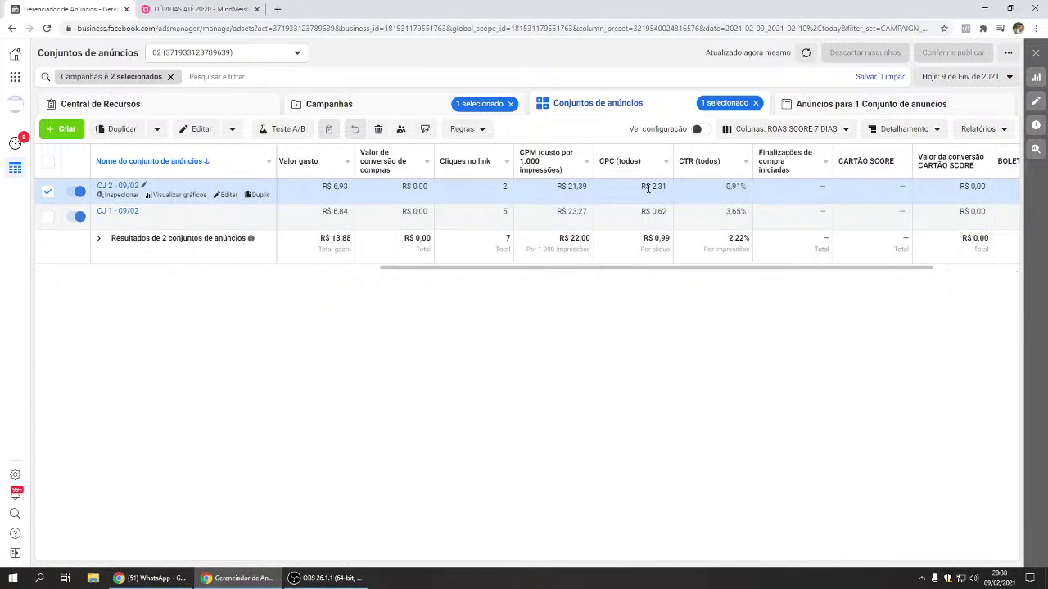
mouse_move(647, 187)
left_mouse_down()
mouse_move(676, 197)
mouse_move(641, 186)
left_mouse_up()
left_click(641, 188)
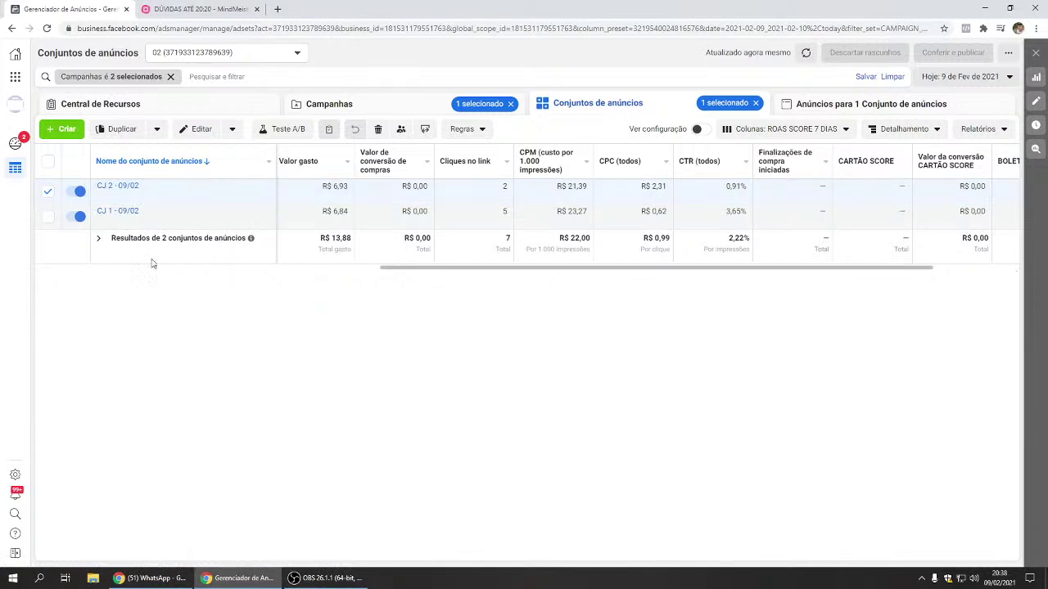
- Turn off the CJ 2 - 09/02 ad set
left_click(48, 192)
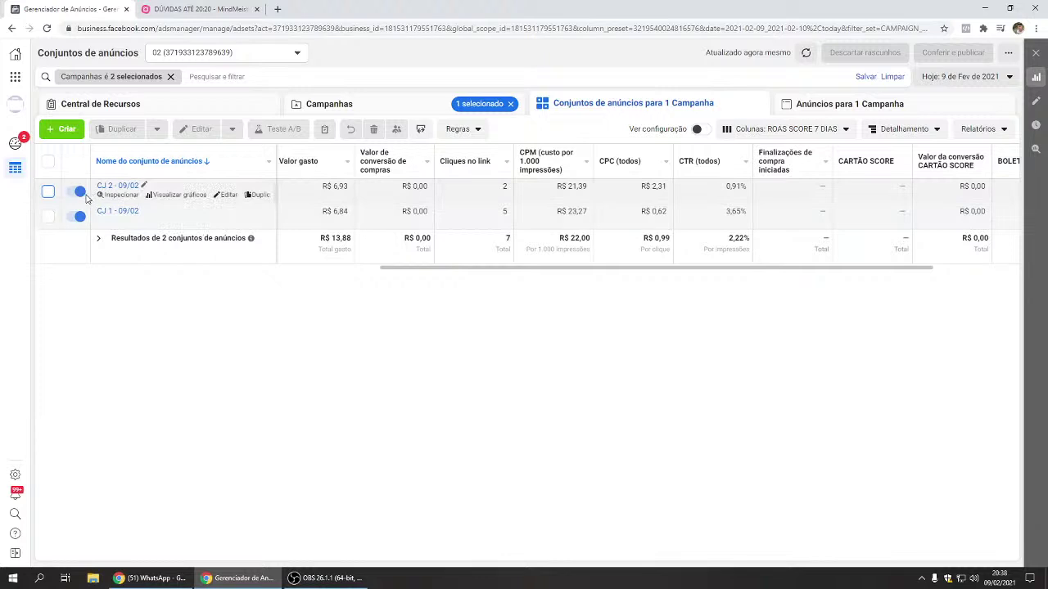
left_click(80, 193)
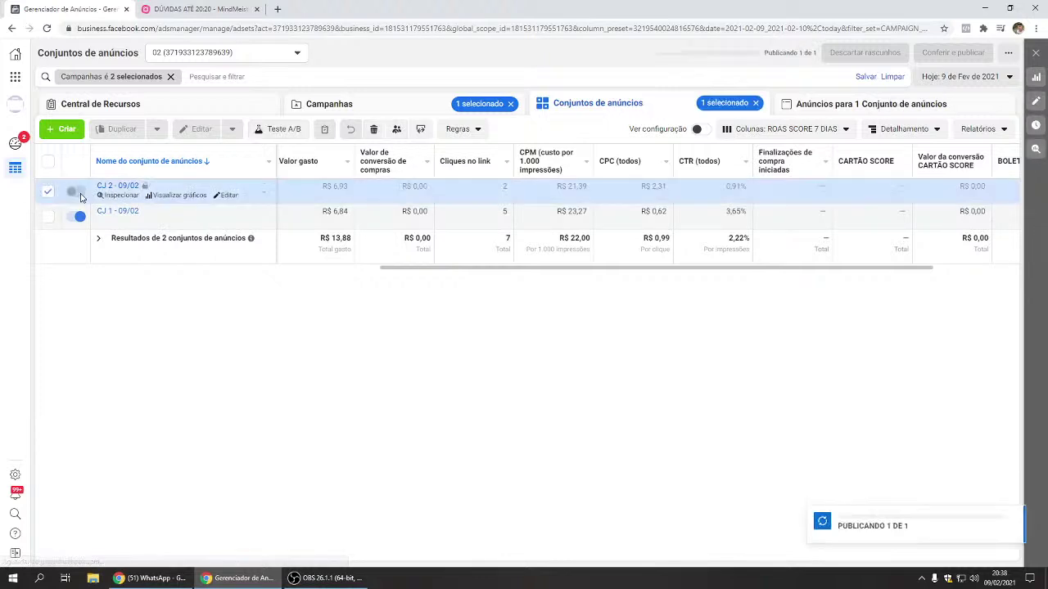
left_click_drag(428, 271, 290, 274)
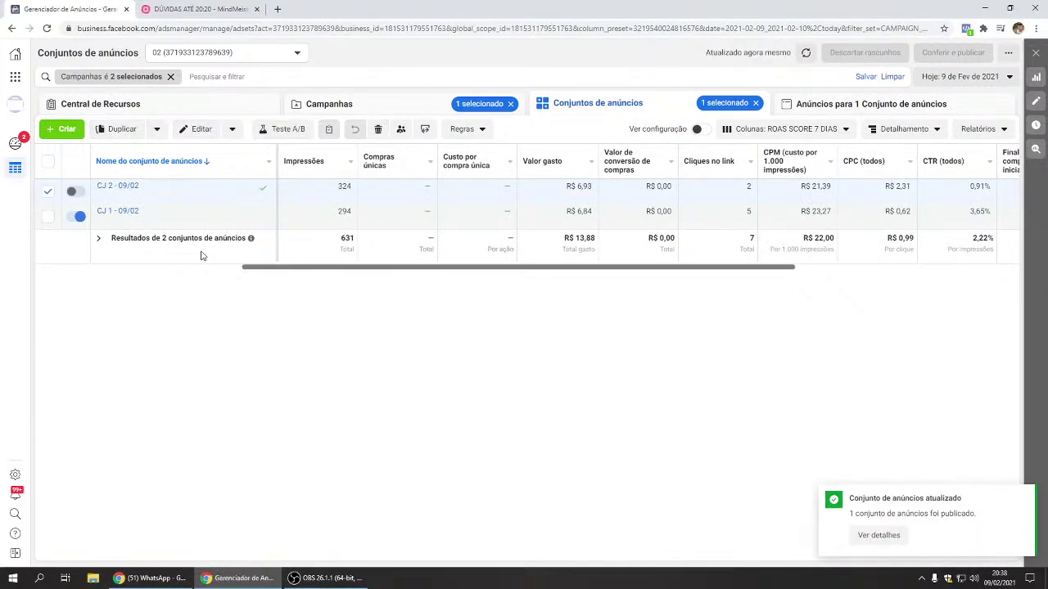
- Duplicate the CJ 1 - 09/02 ad set and rename the copy CJ 1 - 10/02
left_click(257, 220)
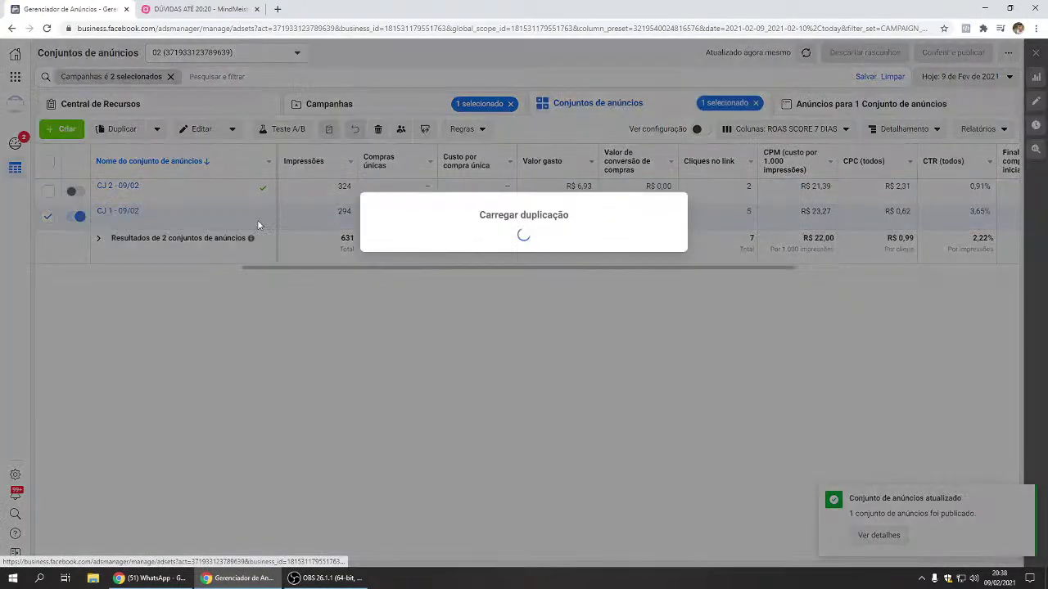
left_click(654, 414)
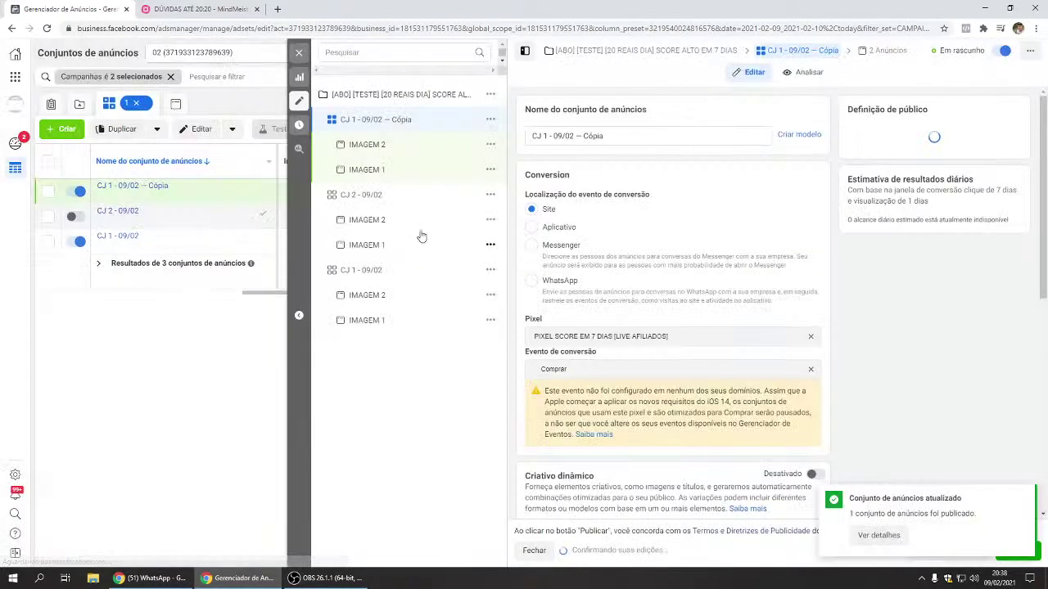
left_click_drag(615, 135, 560, 129)
key("BackSpace")
key("BackSpace")
type("10/02")
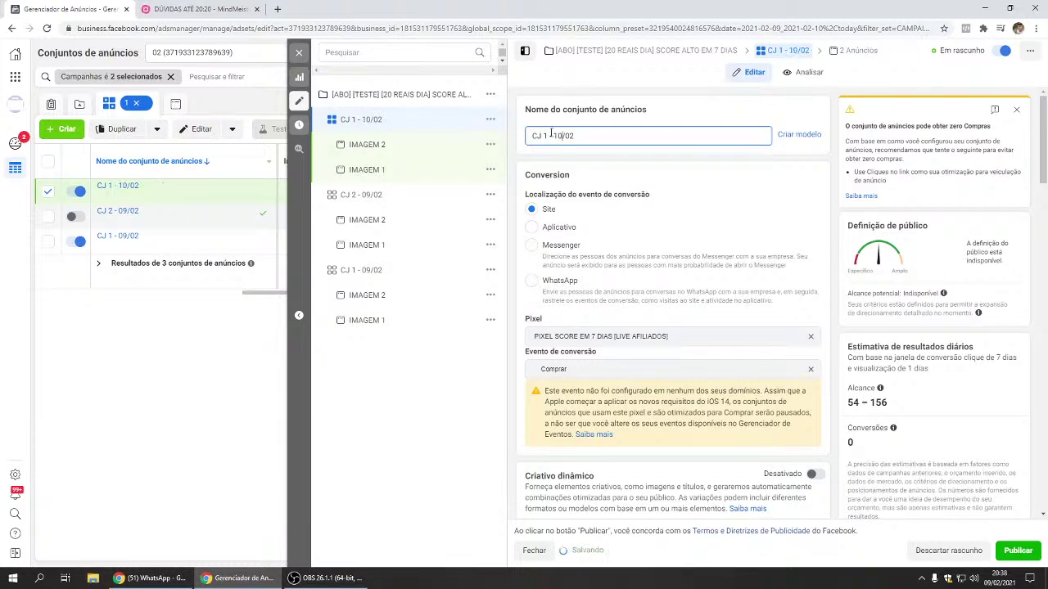
- Rename the duplicated ad set CJ 1 [CRIATIVOS NOVOS] - 10/02
key("Home")
type("[")
key("Right")
key("Right")
key("Right")
key("Right")
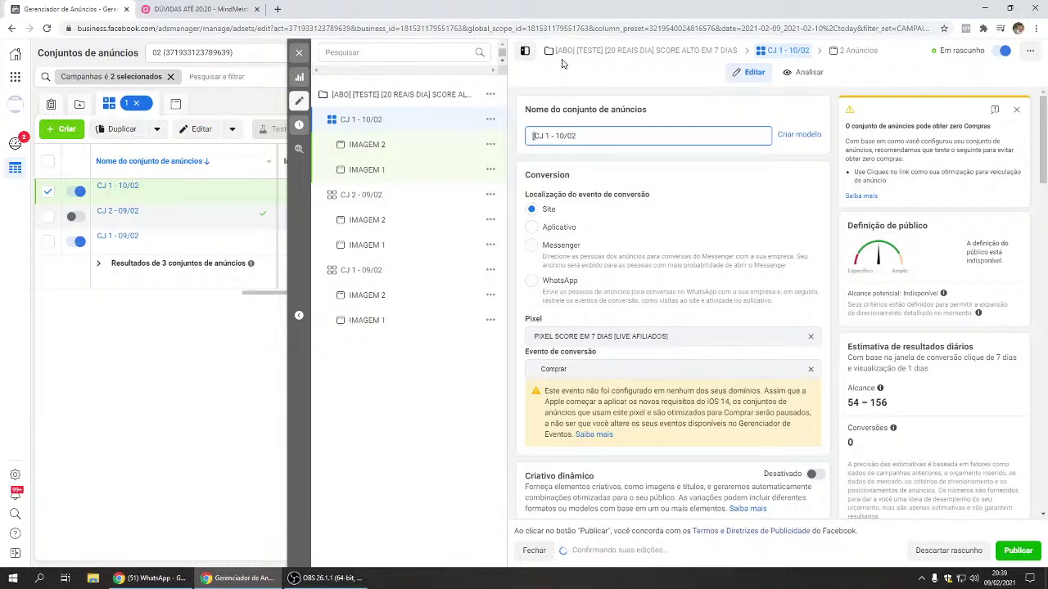
type("]")
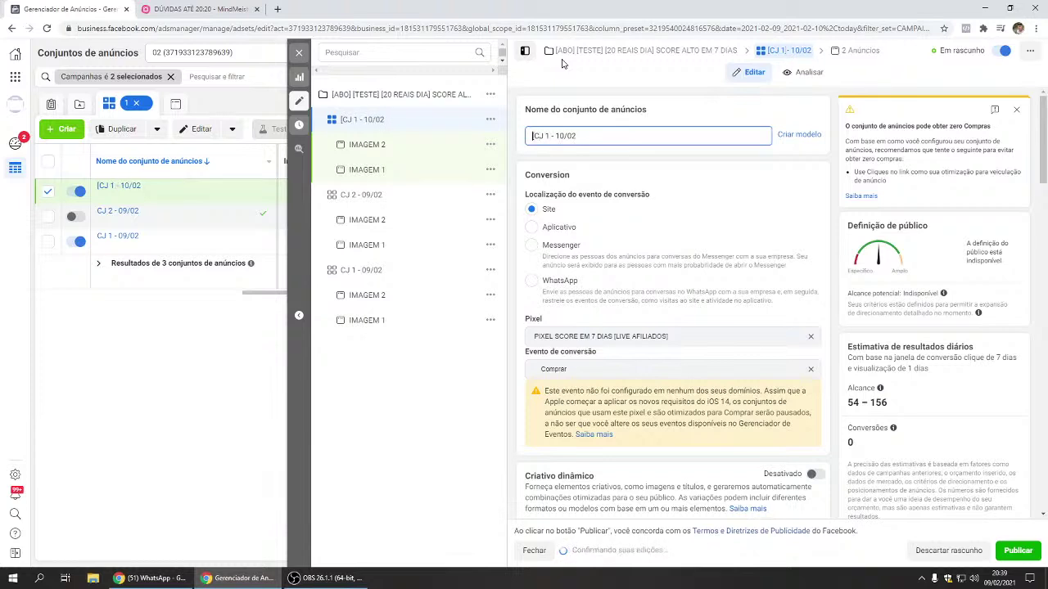
key("BackSpace")
key("Right")
type("]")
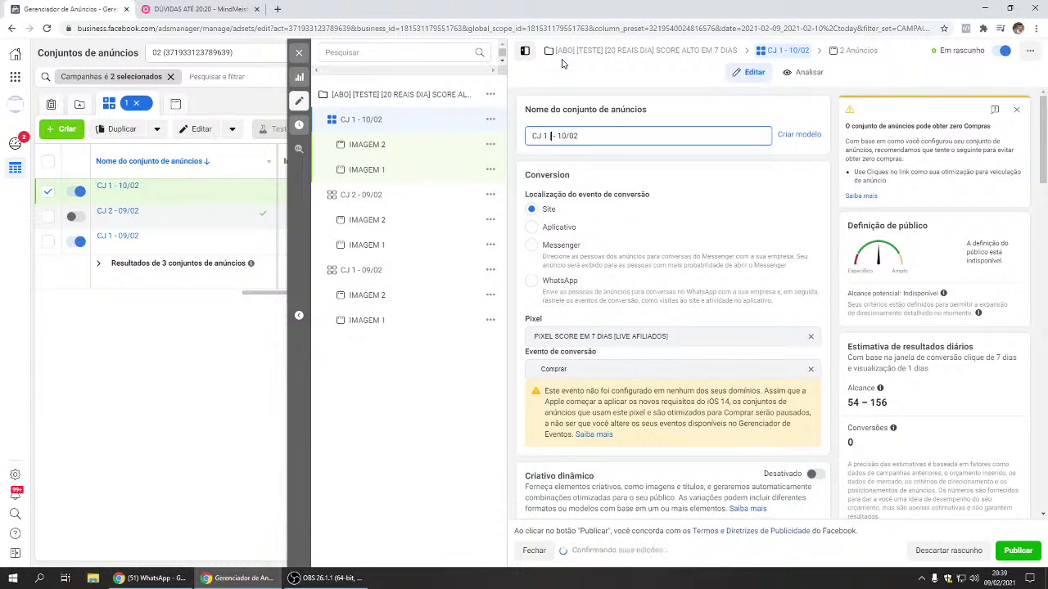
key("Tab")
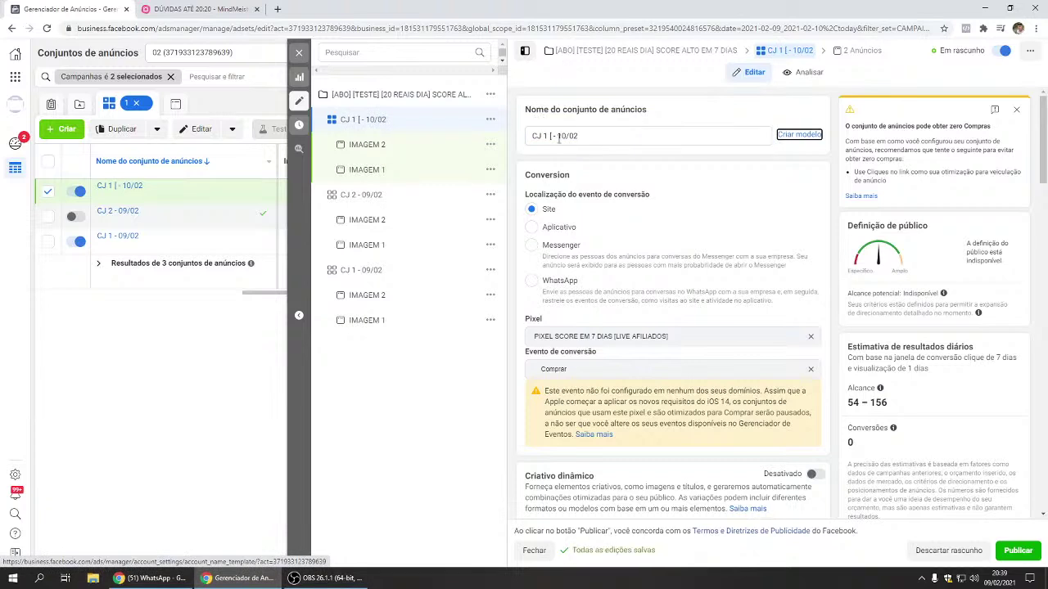
left_click(559, 138)
type("CRIATIVO")
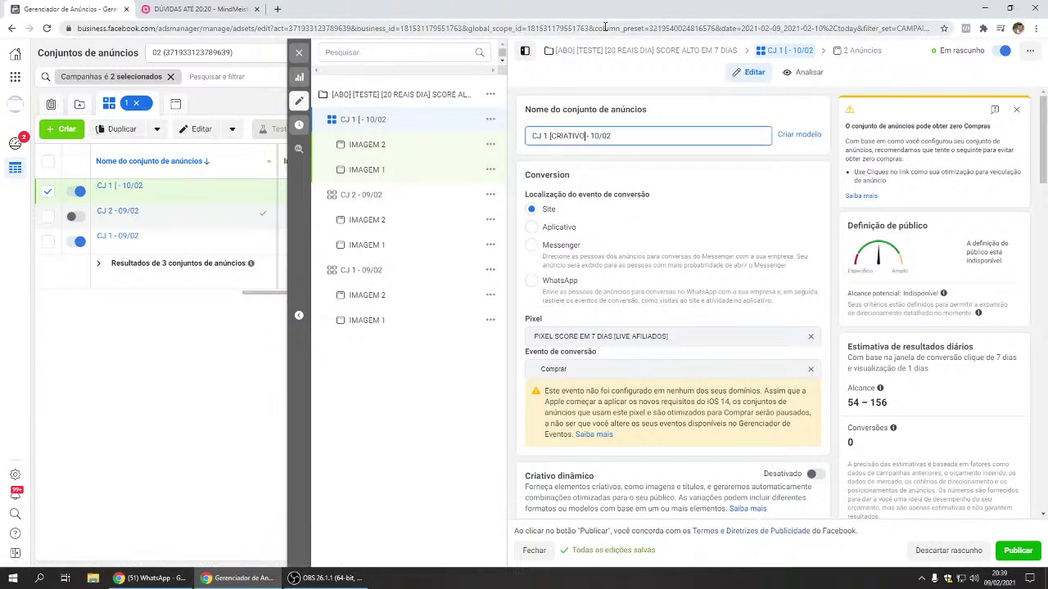
type("S NOVOS")
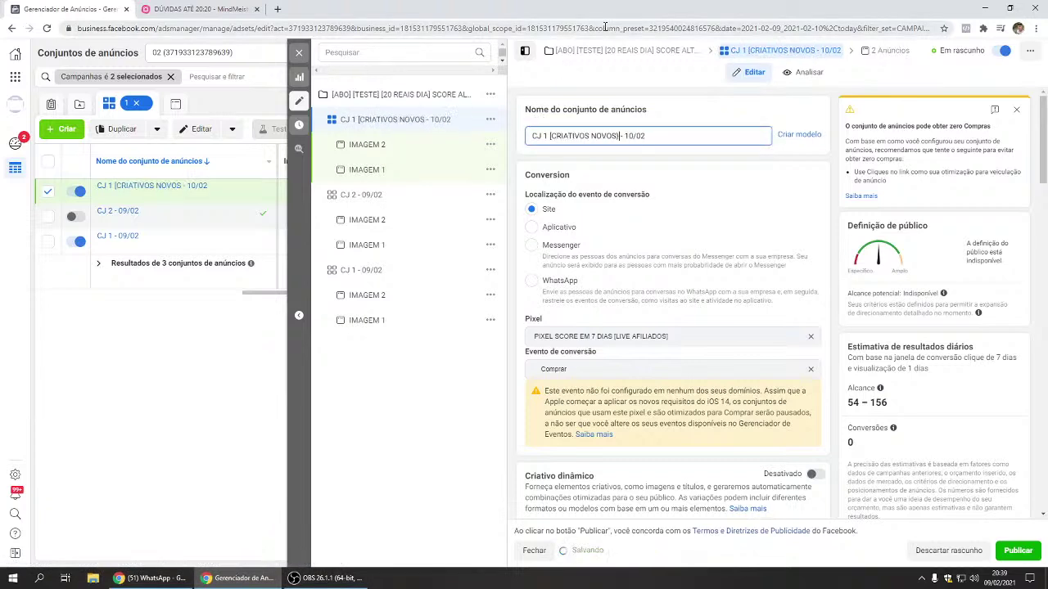
- Set the start date of the CJ 1 [CRIATIVOS NOVOS] ad set to 10/2/2021
scroll(629, 250, "down", 5)
scroll(629, 249, "down", 1)
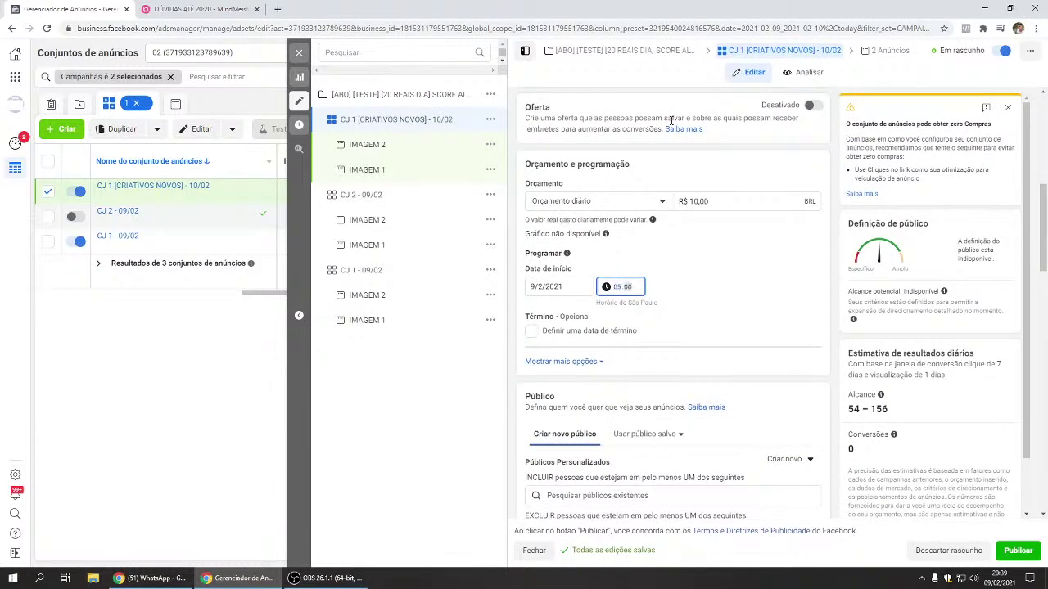
left_click(547, 288)
left_click(577, 364)
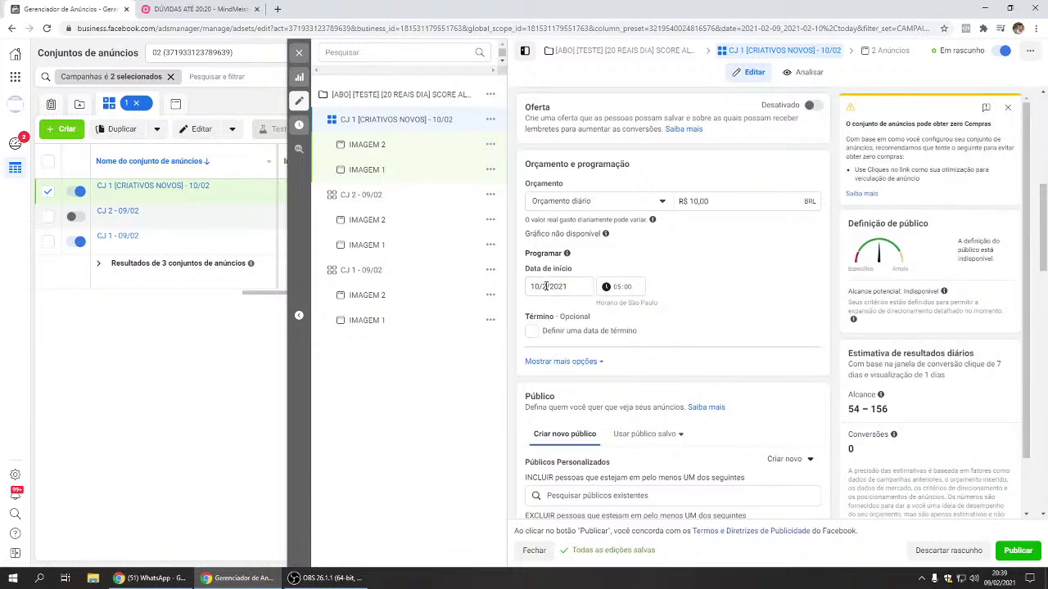
- Replace the image of the new ad set's IMAGEM 2 ad with the blue phone creative, WhatsApp Image 2021-02-08 at 19.48.22 (2)
left_click(385, 145)
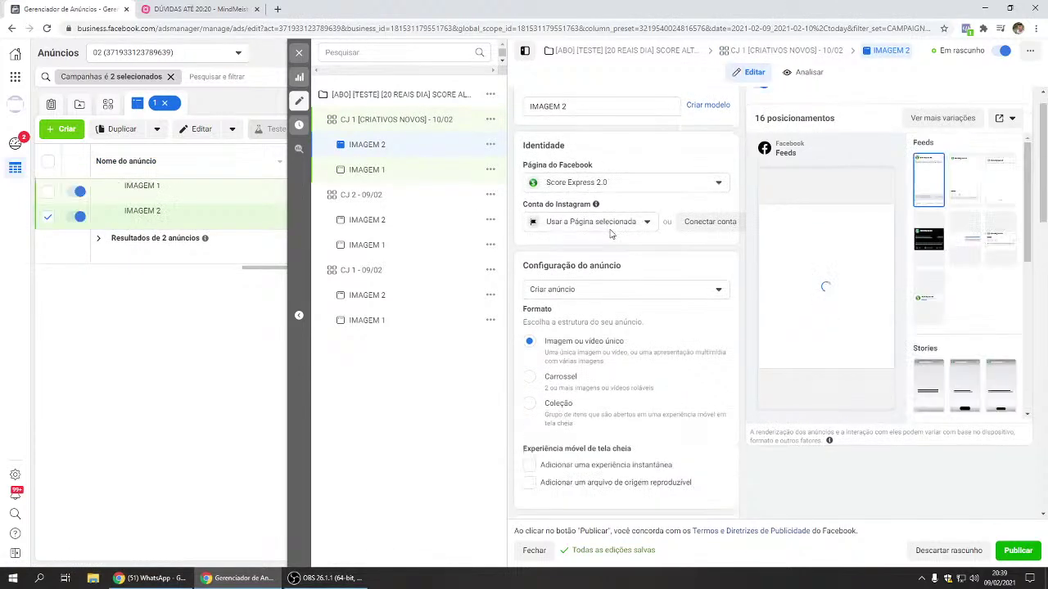
scroll(610, 234, "down", 5)
scroll(644, 257, "down", 5)
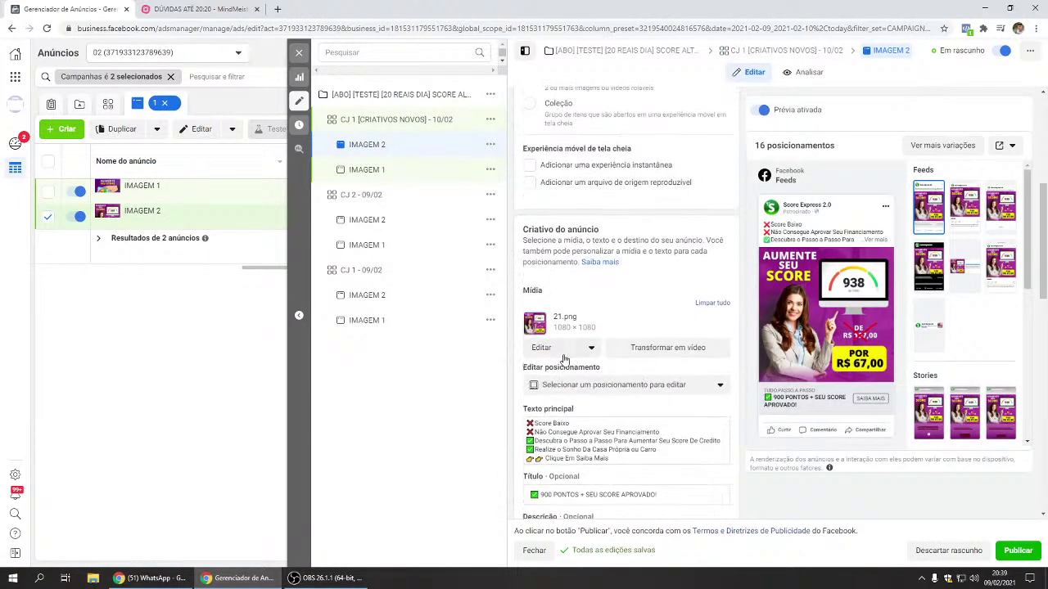
left_click(560, 349)
left_click(555, 372)
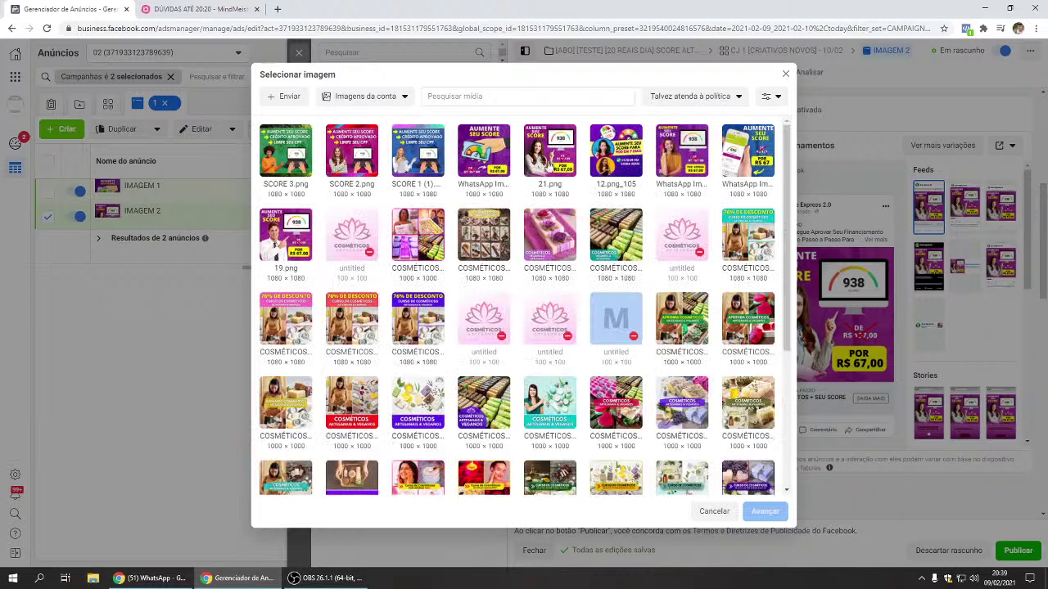
left_click(745, 155)
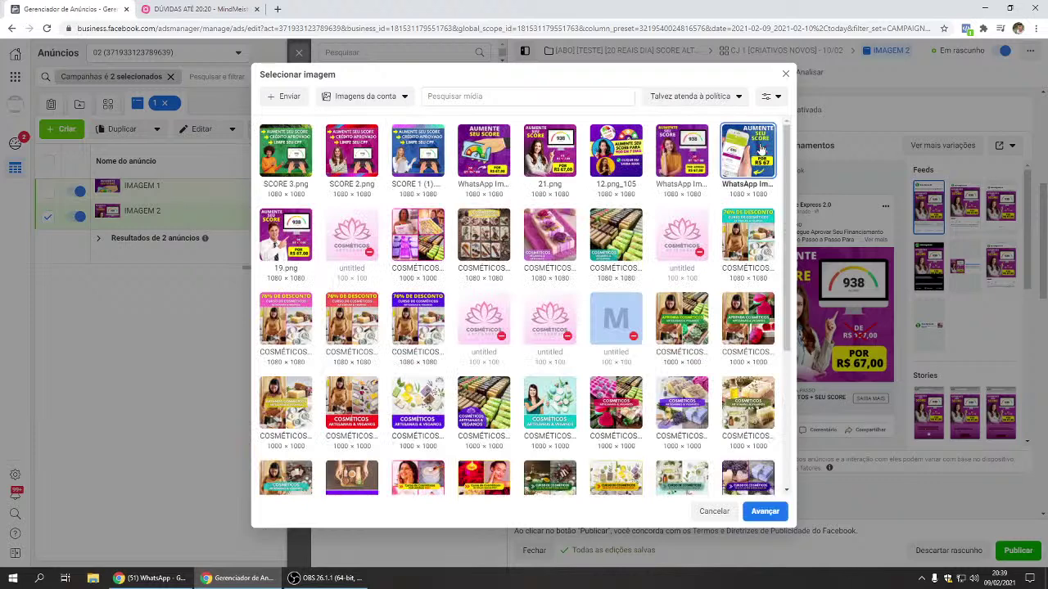
left_click(754, 516)
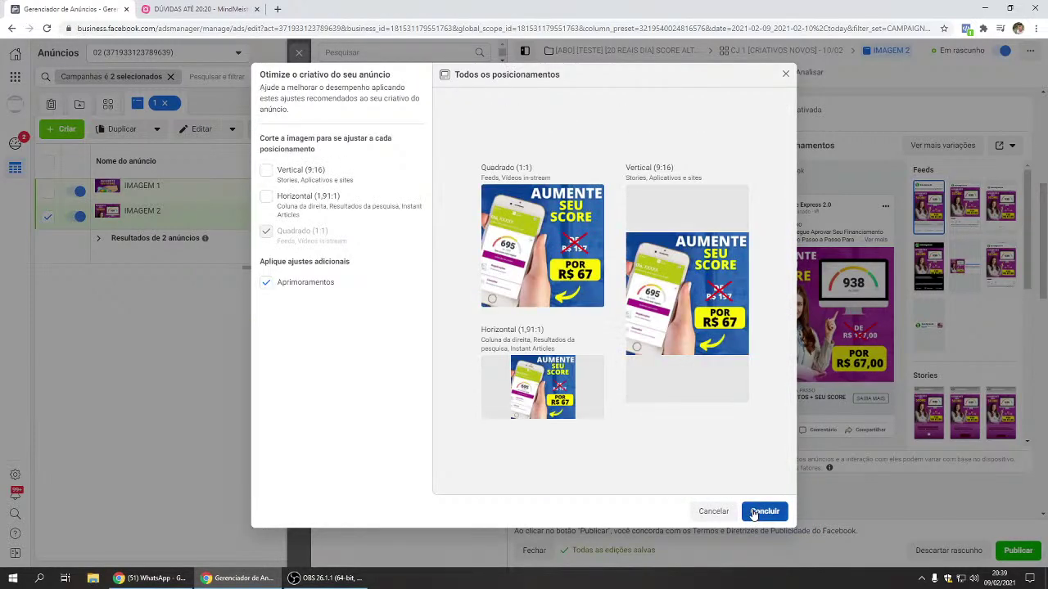
left_click(755, 513)
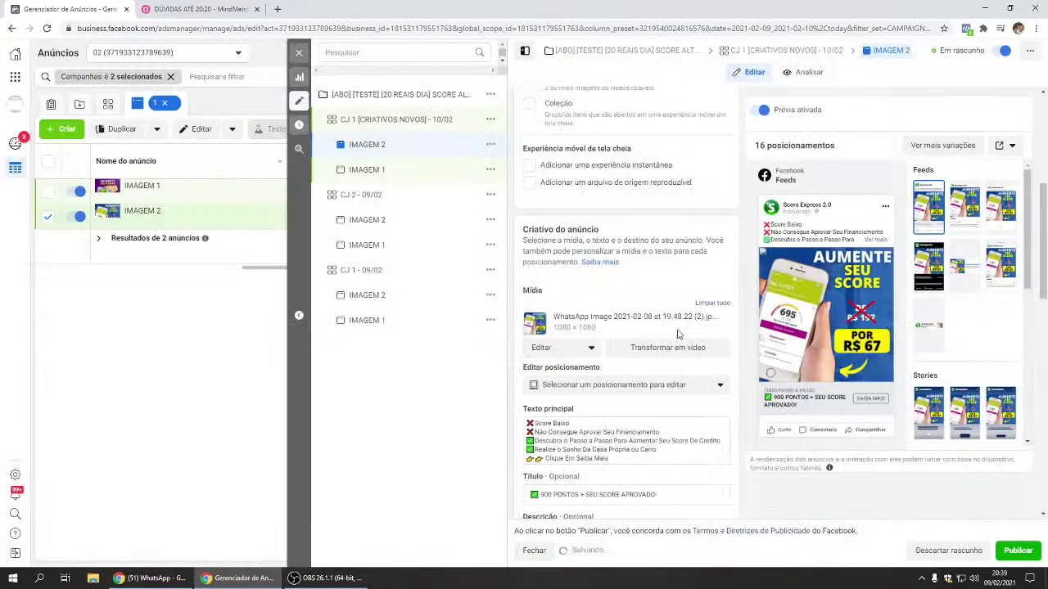
- Replace the image of the new ad set's IMAGEM 1 ad with SCORE 1 (1).png
left_click(367, 170)
left_click(543, 350)
left_click(557, 373)
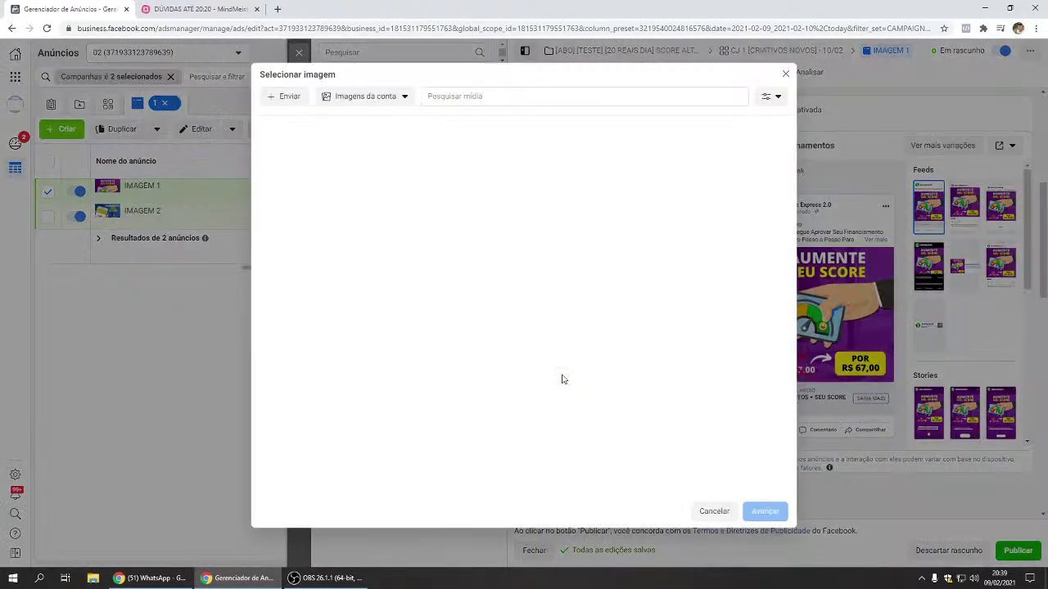
left_click(418, 155)
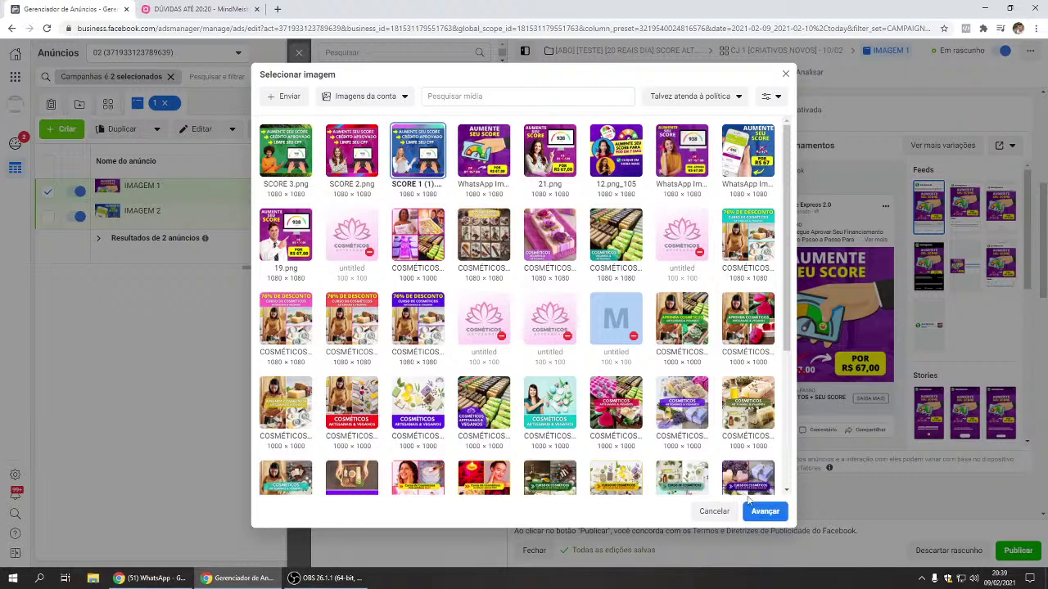
left_click(763, 511)
left_click(769, 511)
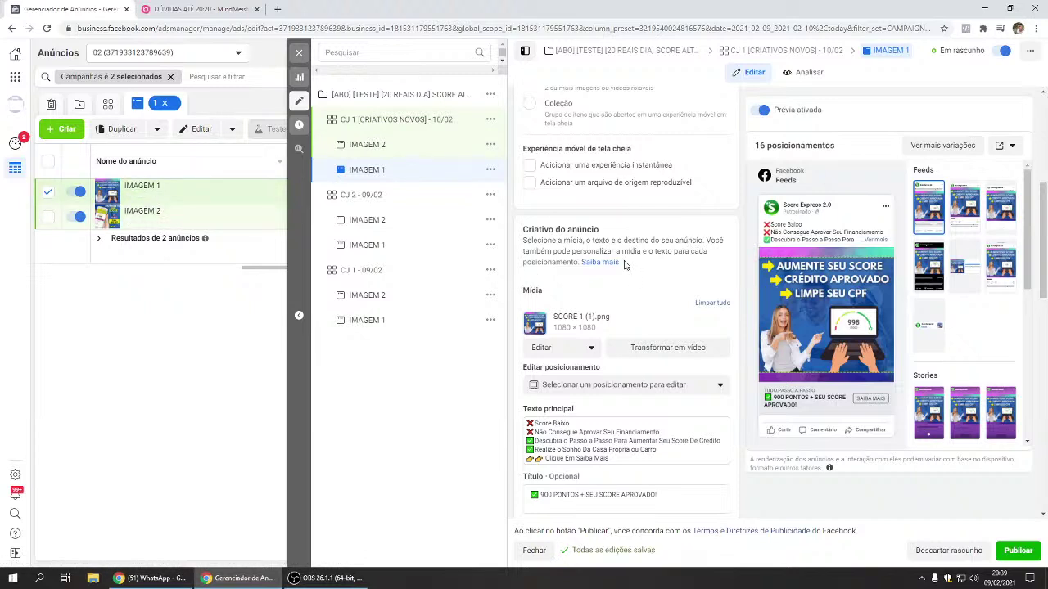
left_click(387, 154)
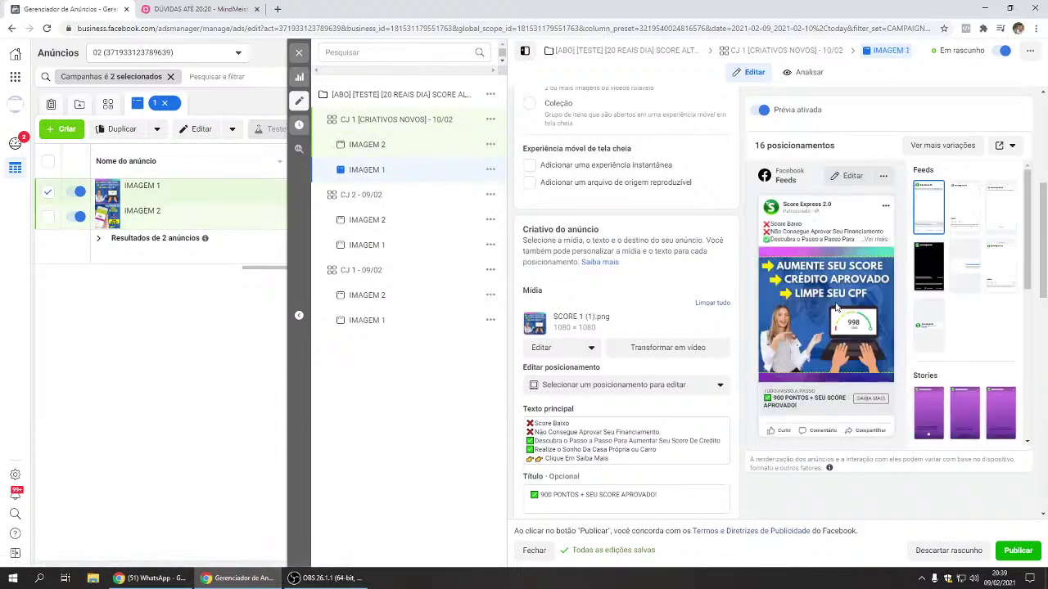
- Close the ad editor and publish the draft items of the new ad set
left_click(293, 59)
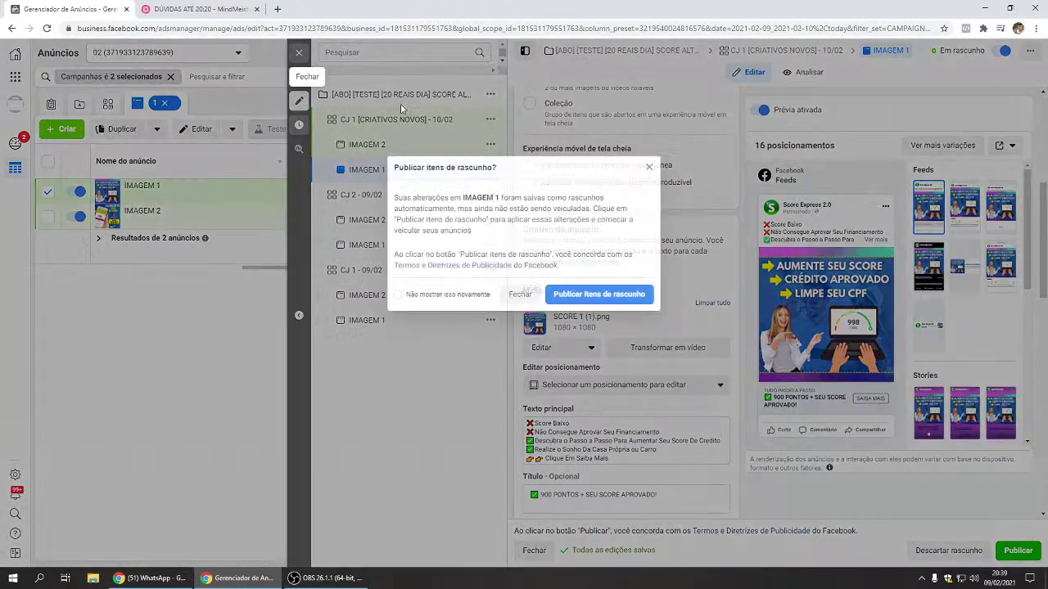
left_click(599, 294)
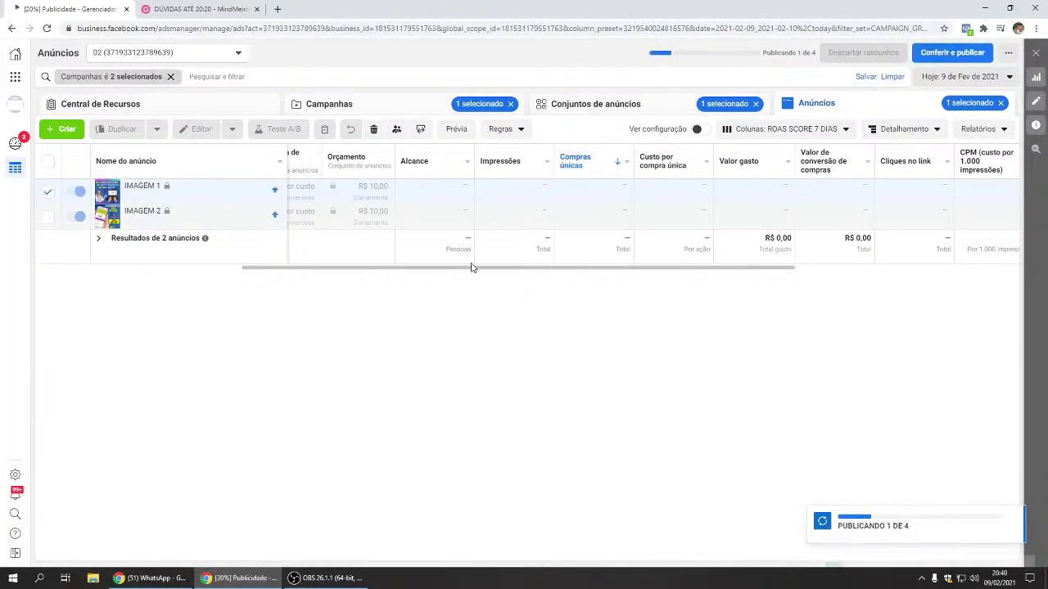
left_click_drag(463, 270, 334, 270)
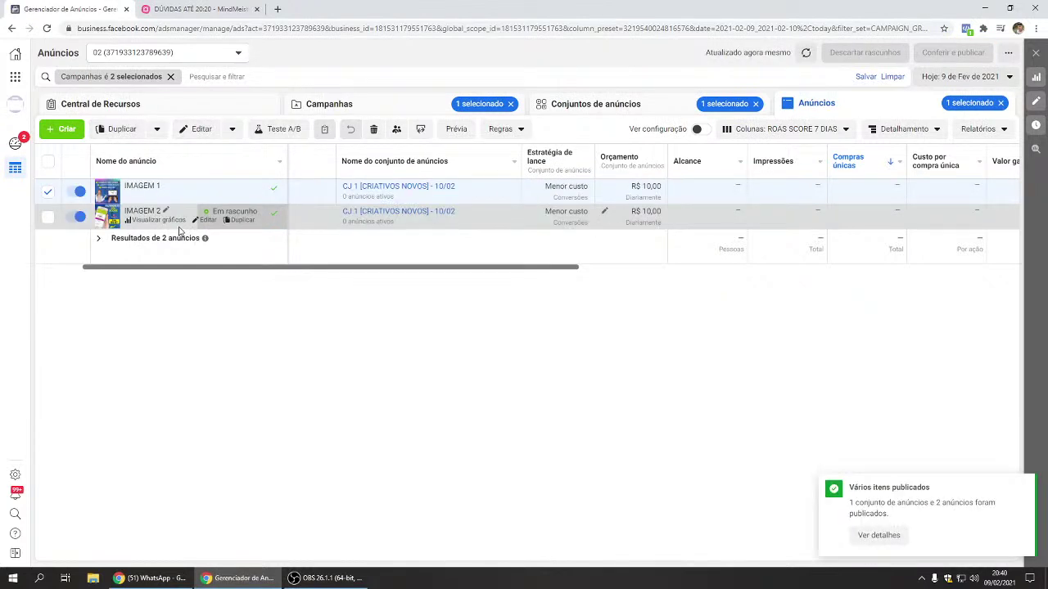
- Review the CJ 1 - 09/02 ad set's metrics from amount spent through click-through rate
left_click(567, 104)
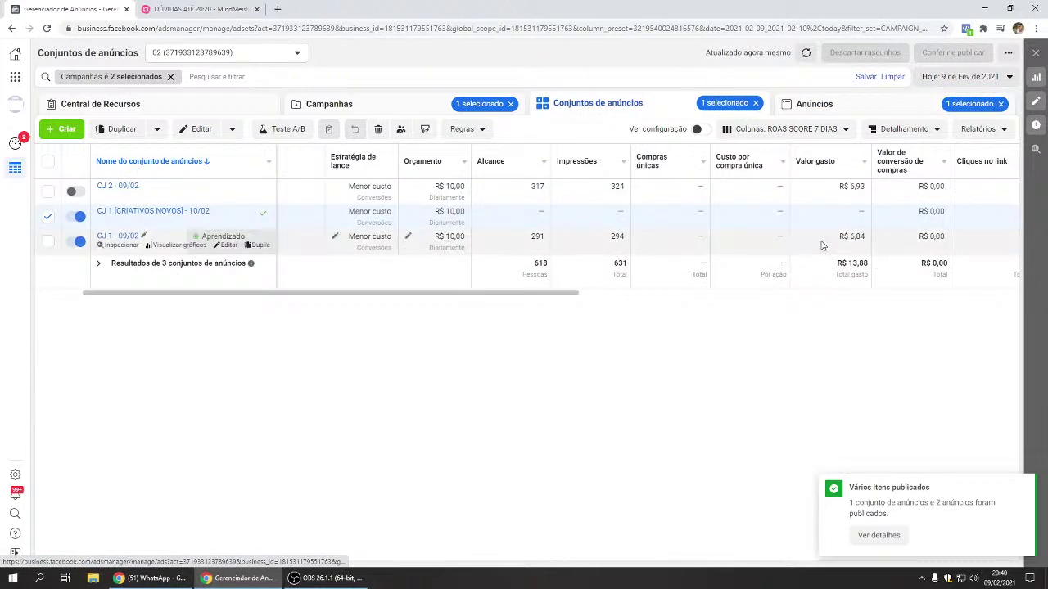
scroll(818, 262, "right", 10)
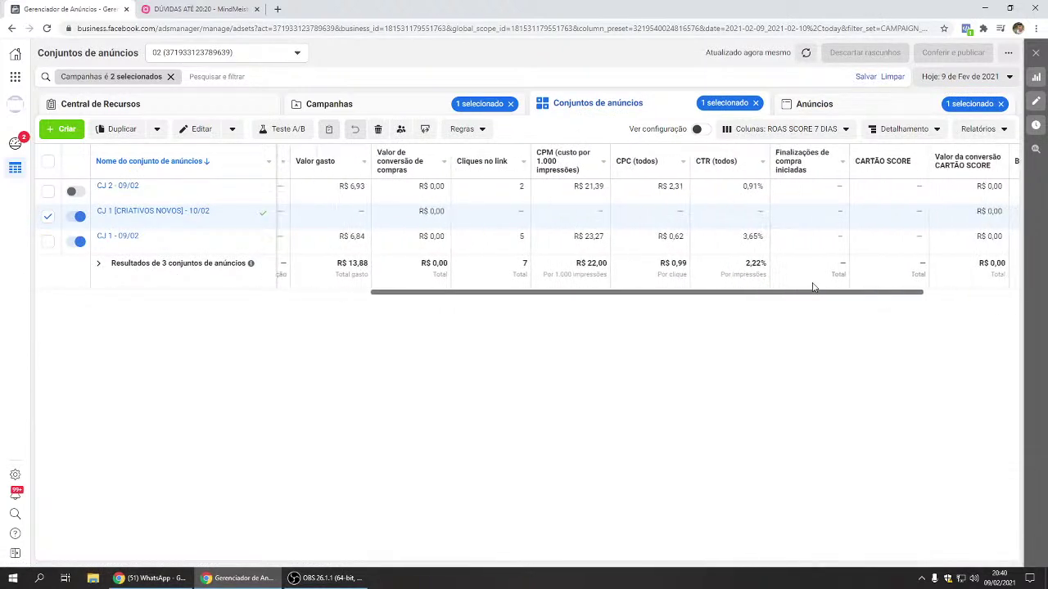
left_click(841, 235)
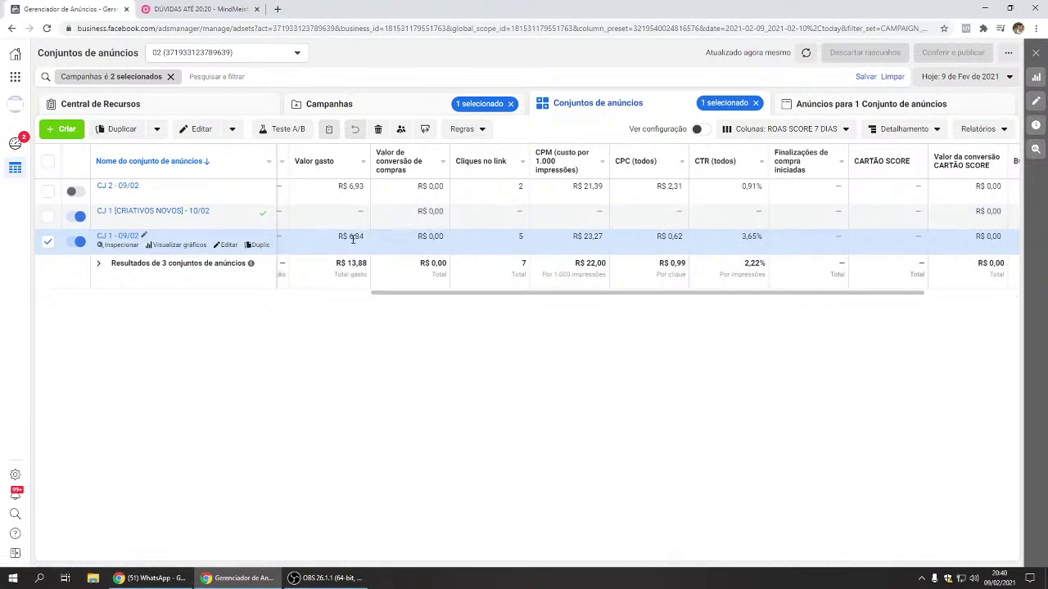
mouse_move(340, 237)
left_mouse_down()
mouse_move(364, 238)
mouse_move(334, 240)
left_mouse_up()
left_click(338, 240)
left_click_drag(338, 239, 764, 239)
- Open the ads of CJ 1 - 09/02 and compare link clicks, cost per click and click-through rate of IMAGEM 1 and IMAGEM 2
left_click(123, 236)
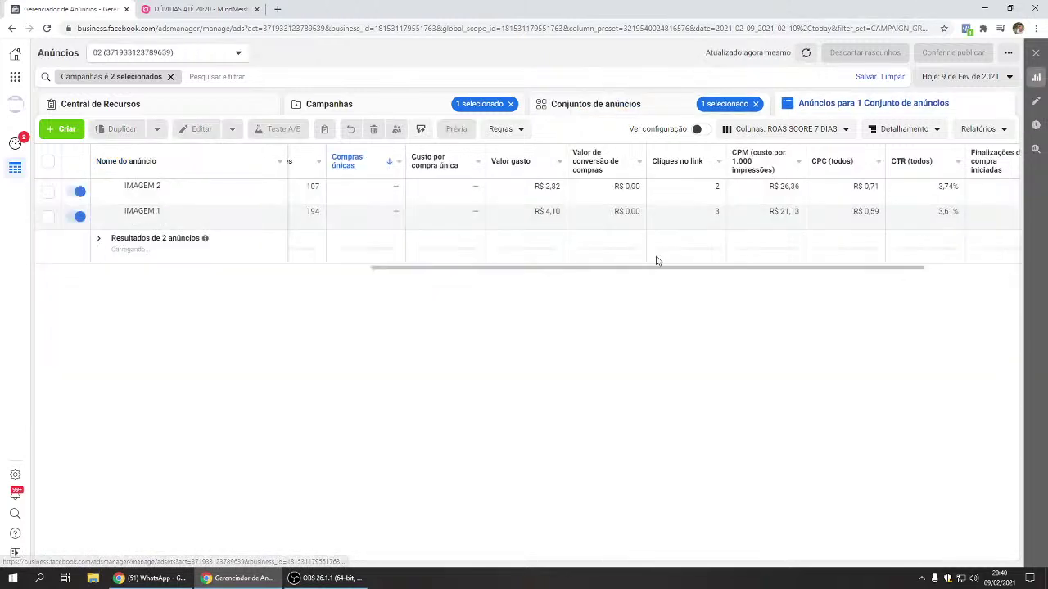
left_click_drag(438, 277, 540, 273)
left_click(508, 193)
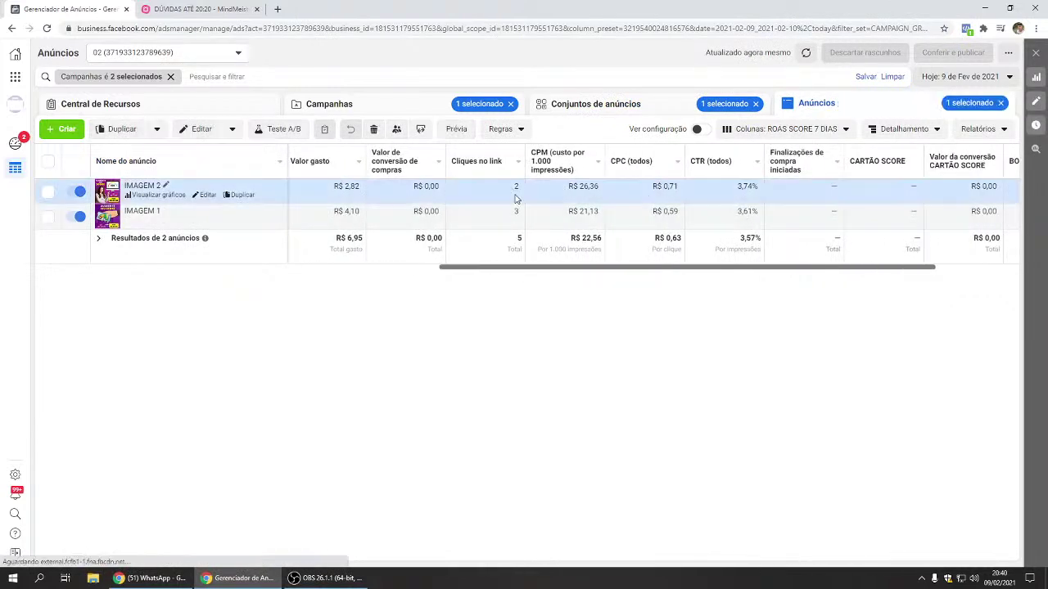
left_click_drag(508, 194, 525, 215)
left_click_drag(655, 187, 686, 216)
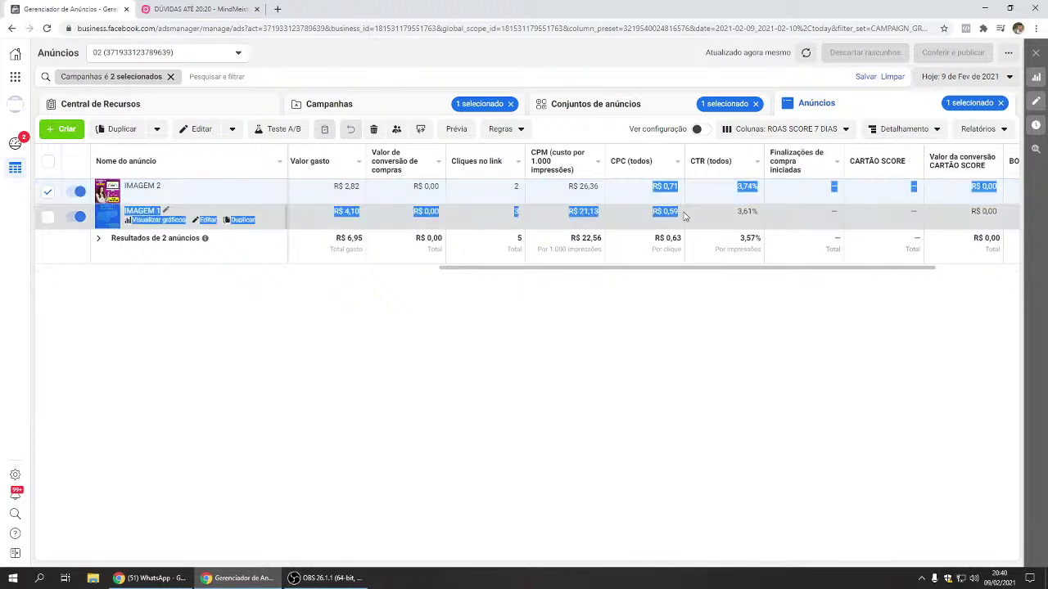
left_click(737, 189)
left_click_drag(737, 189, 628, 219)
left_click(628, 219)
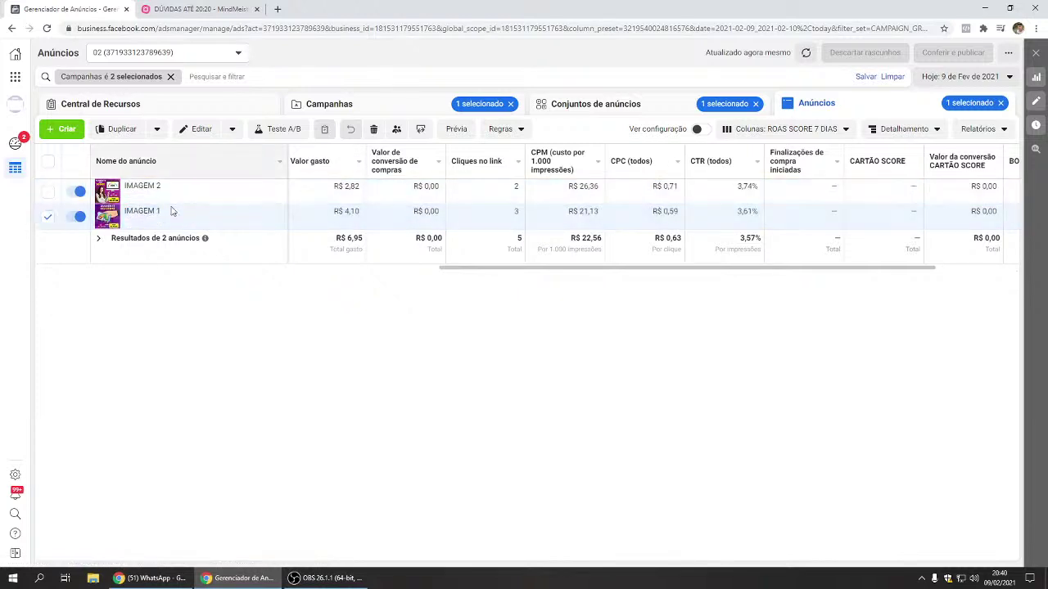
- Return to the campaign list and check the SCORE ALTO EM 7 DIAS campaign's amount spent and cost per unique purchase
left_click(577, 103)
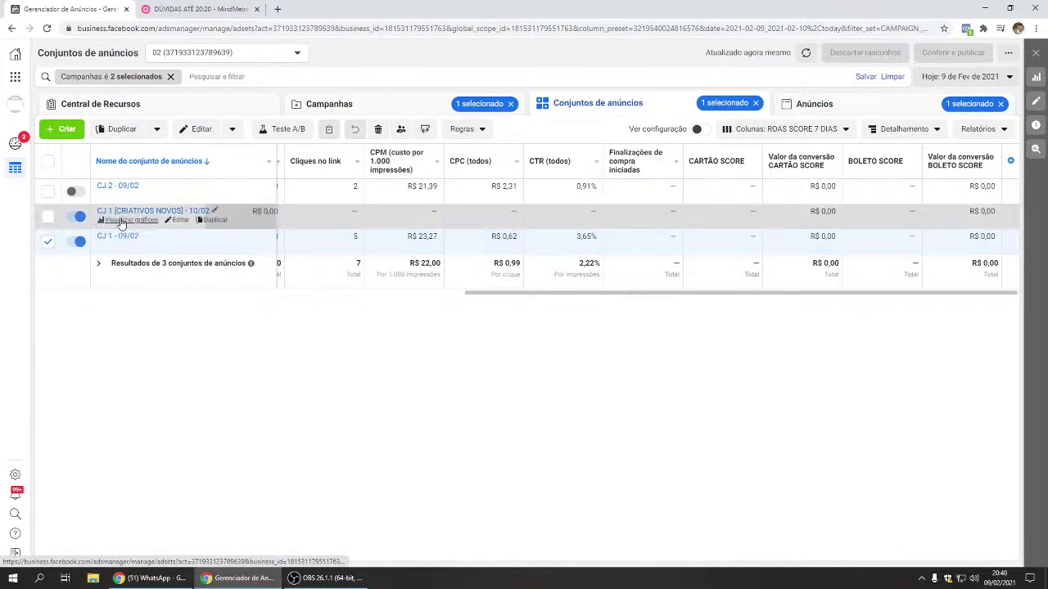
left_click(409, 105)
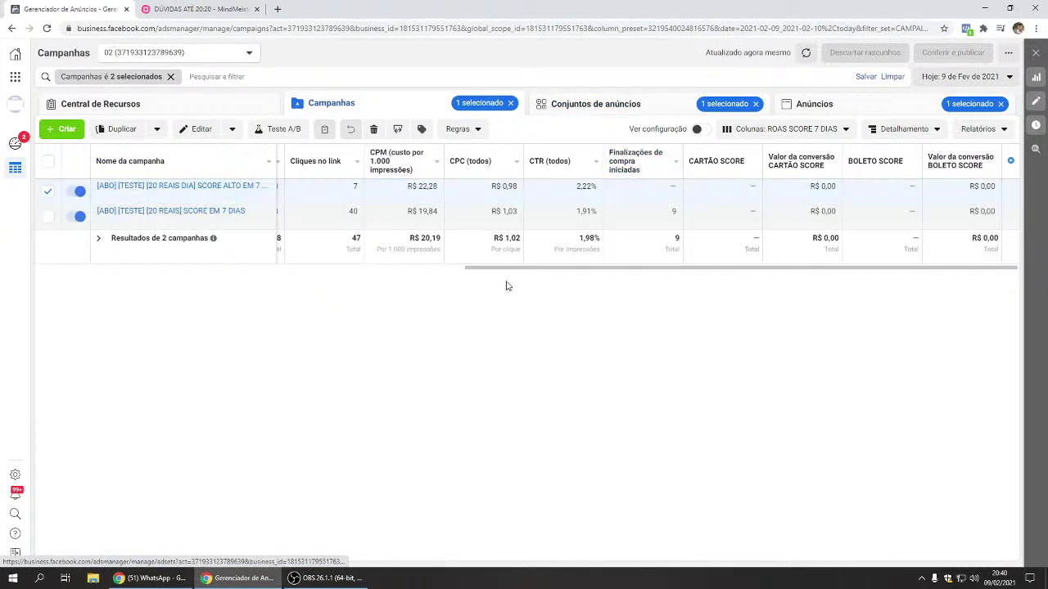
left_click_drag(511, 269, 393, 270)
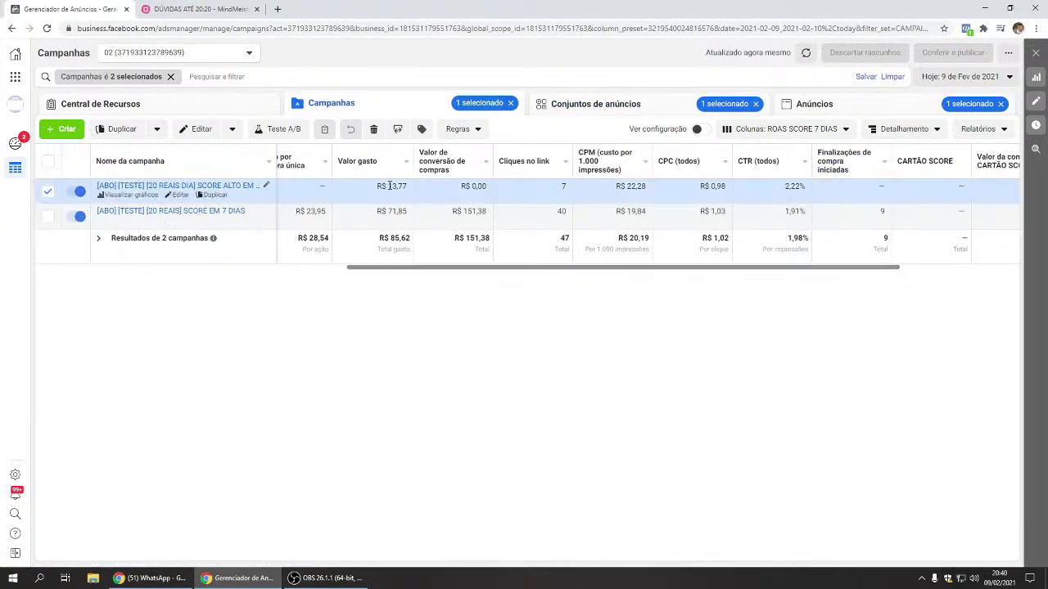
left_click_drag(408, 187, 377, 187)
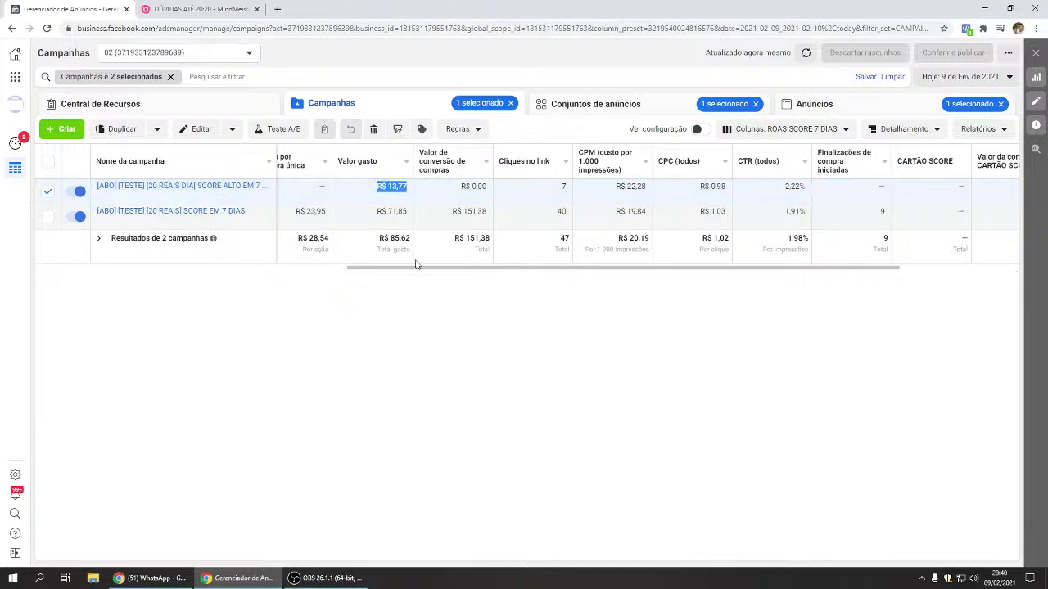
left_click_drag(415, 268, 336, 274)
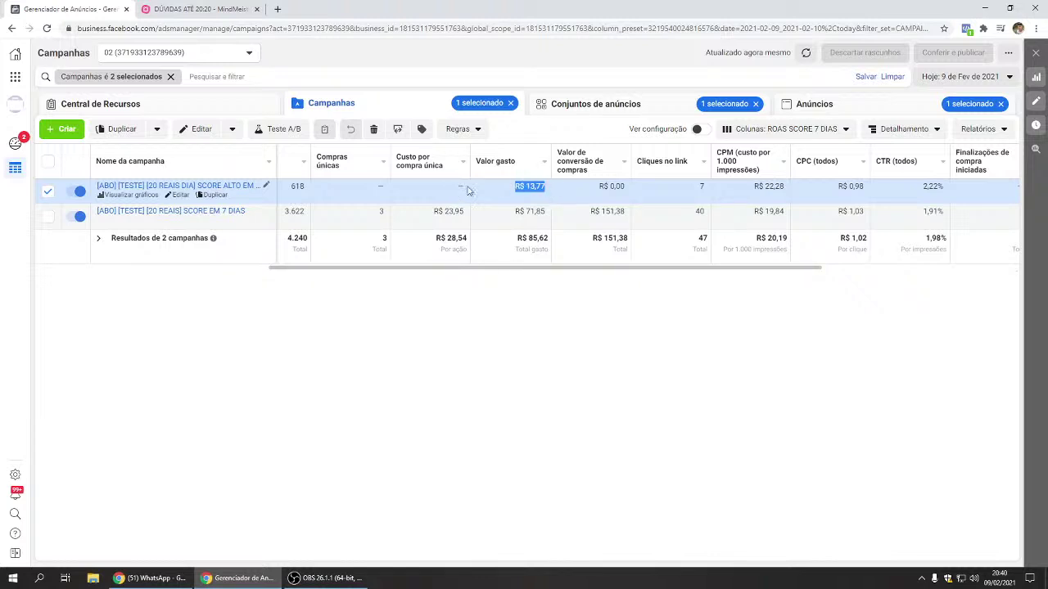
left_click(462, 190)
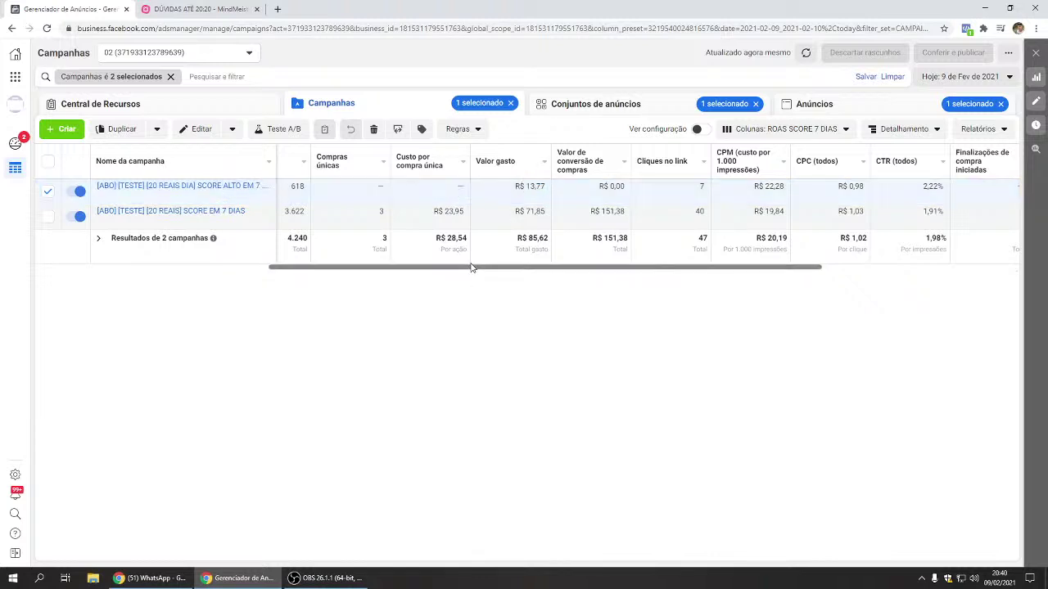
left_click_drag(470, 268, 397, 271)
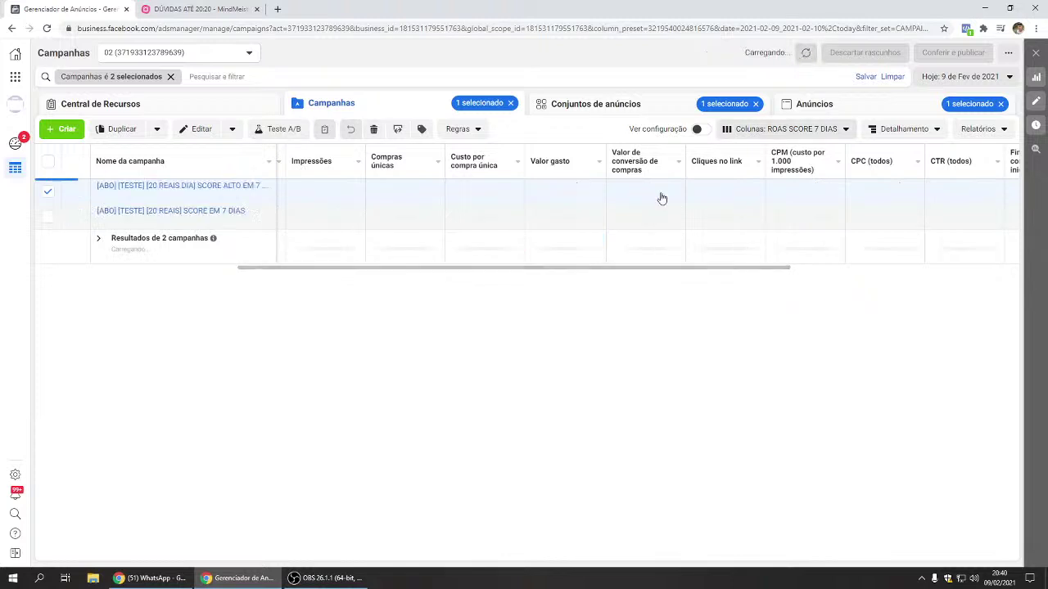
- Check the [20 REAIS] SCORE EM 7 DIAS campaign's cost per unique purchase and sort its ad sets by unique purchases
left_click_drag(527, 273, 507, 271)
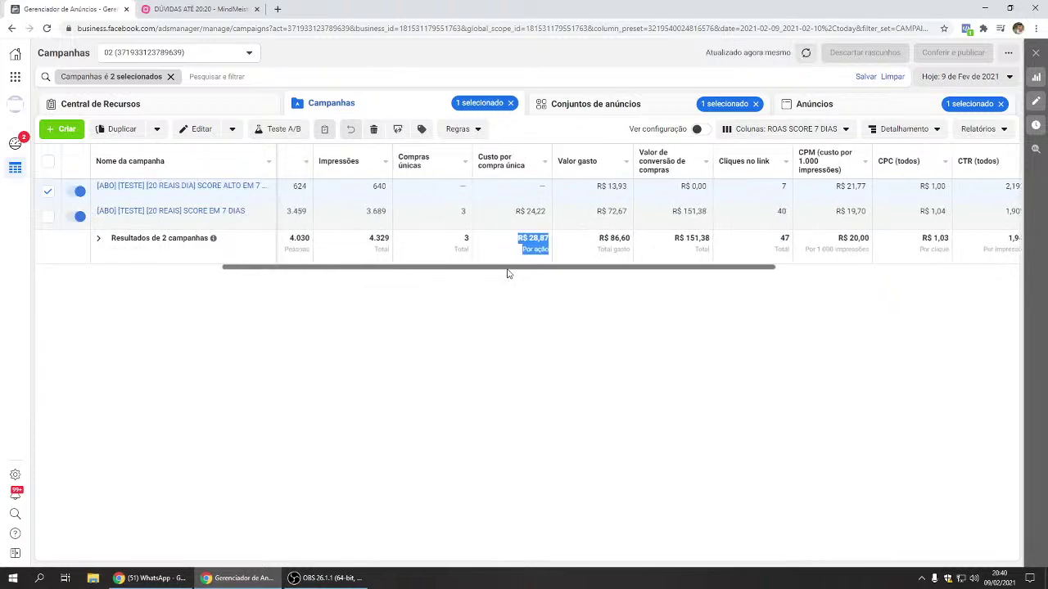
double_click(518, 213)
left_click(518, 213)
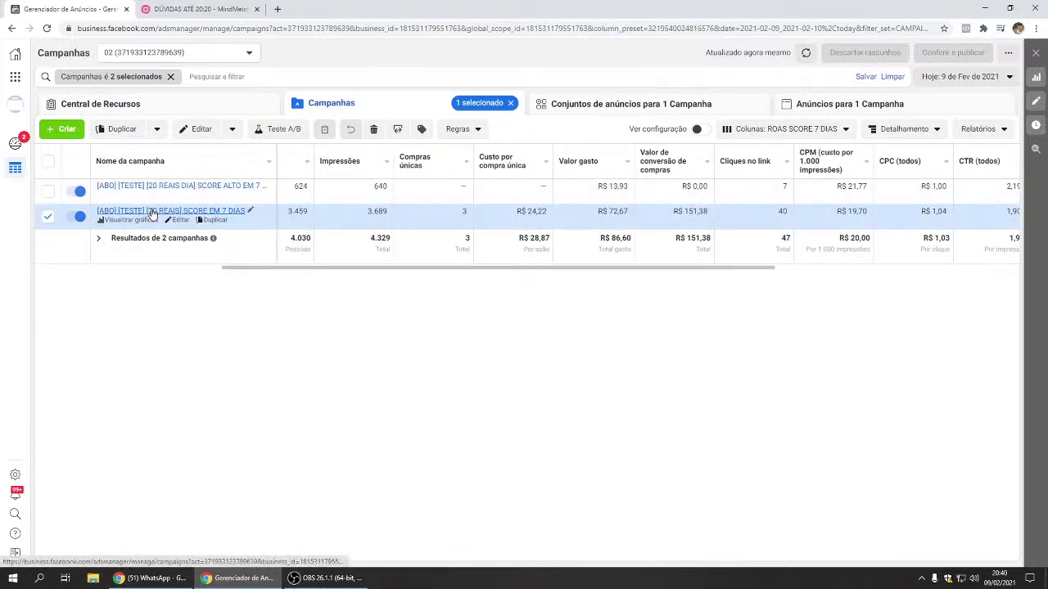
left_click(152, 214)
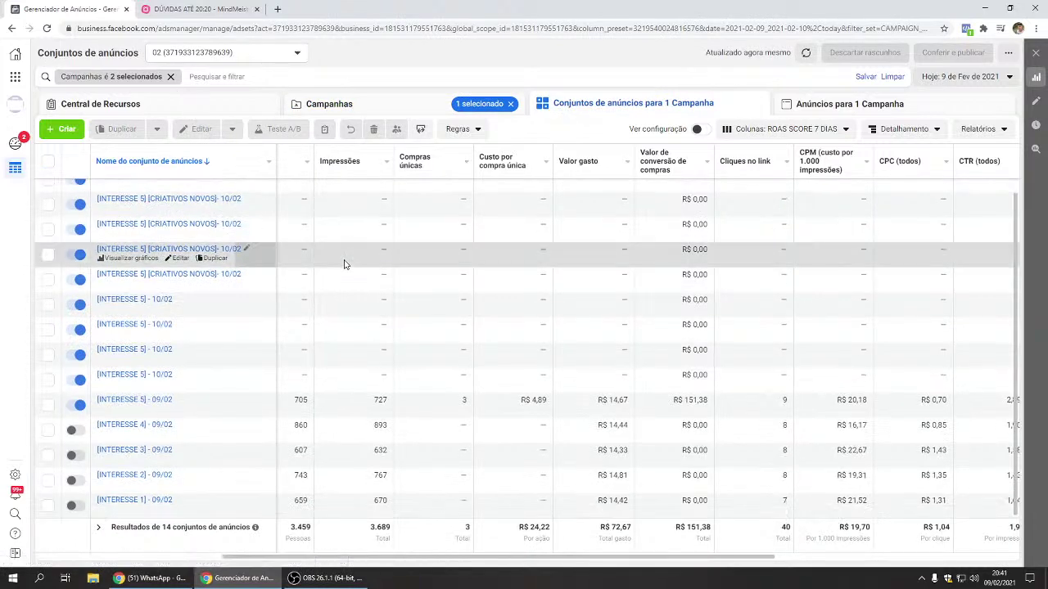
left_click(414, 161)
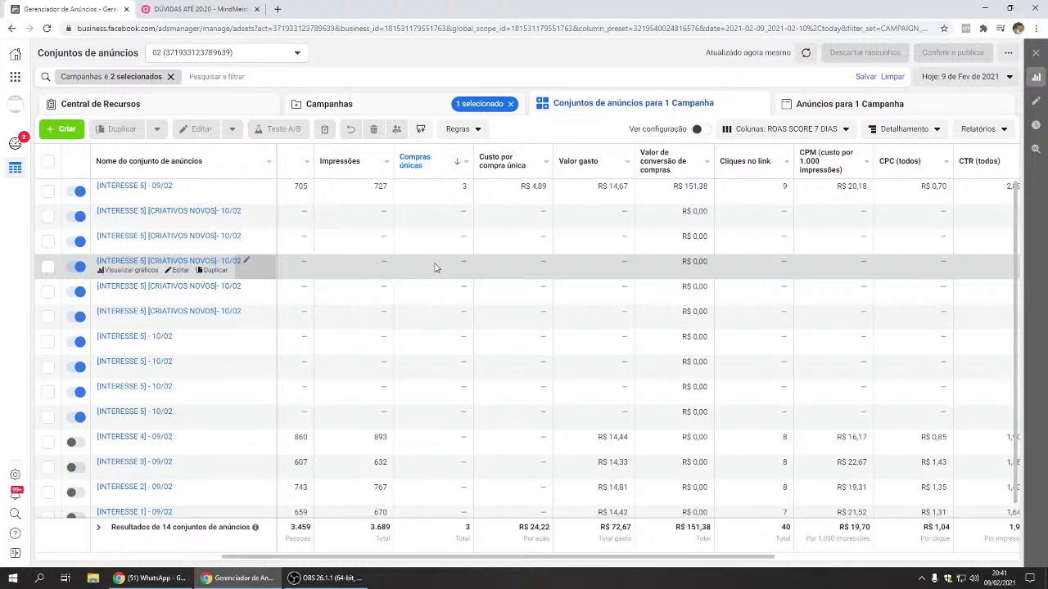
- Return to the campaign list and select both 20 REAIS test campaigns
left_click(417, 105)
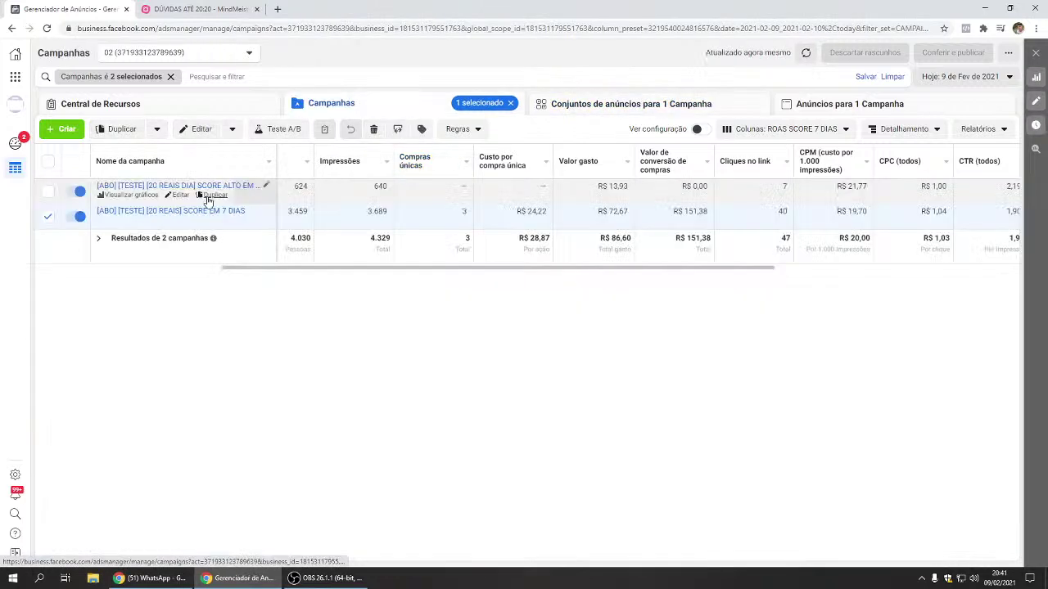
left_click(48, 216)
left_click(47, 191)
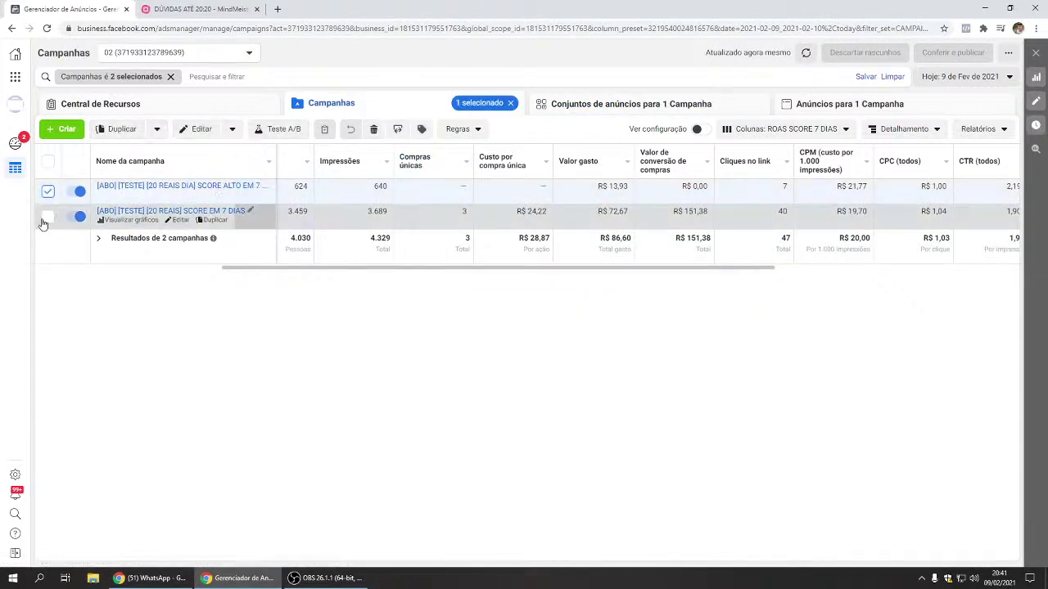
left_click(48, 216)
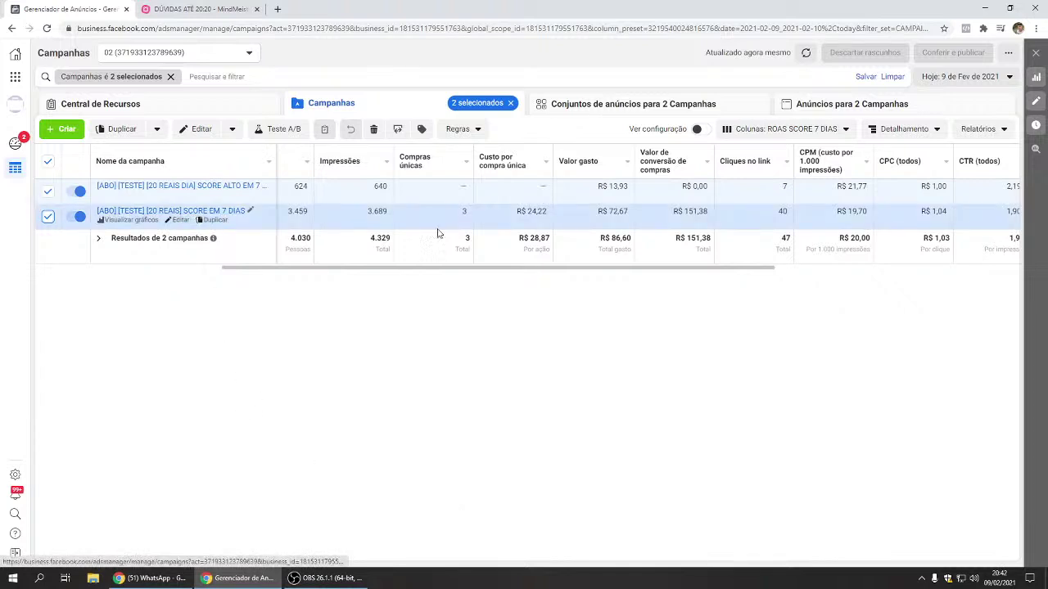
- Review the SCORE EM 7 DIAS campaign's unique purchases, link clicks, CPM, click-through rate and initiated checkouts
left_click(465, 211)
double_click(465, 211)
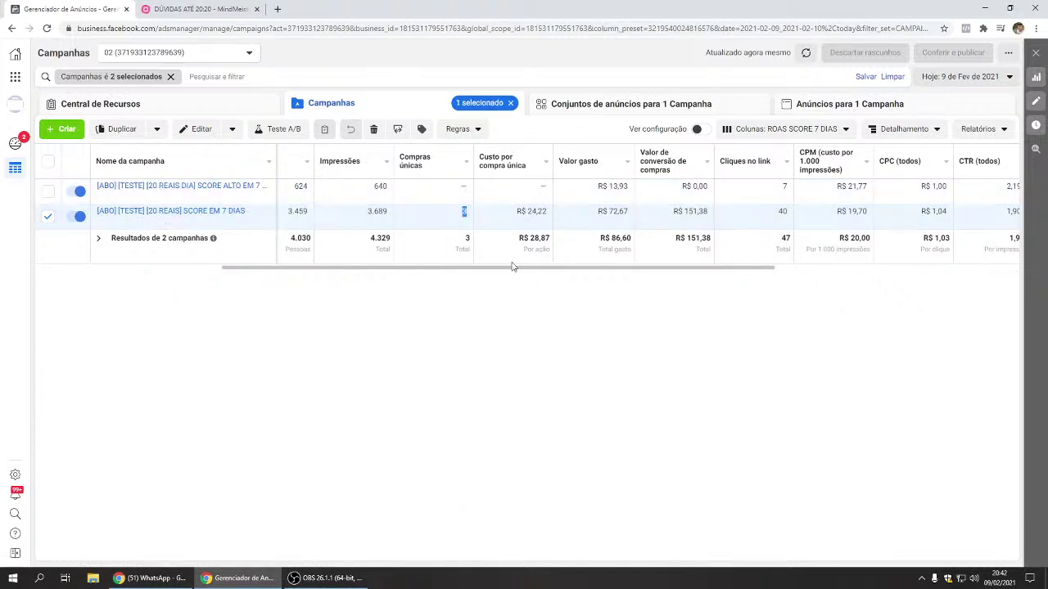
left_click_drag(513, 267, 600, 269)
double_click(628, 212)
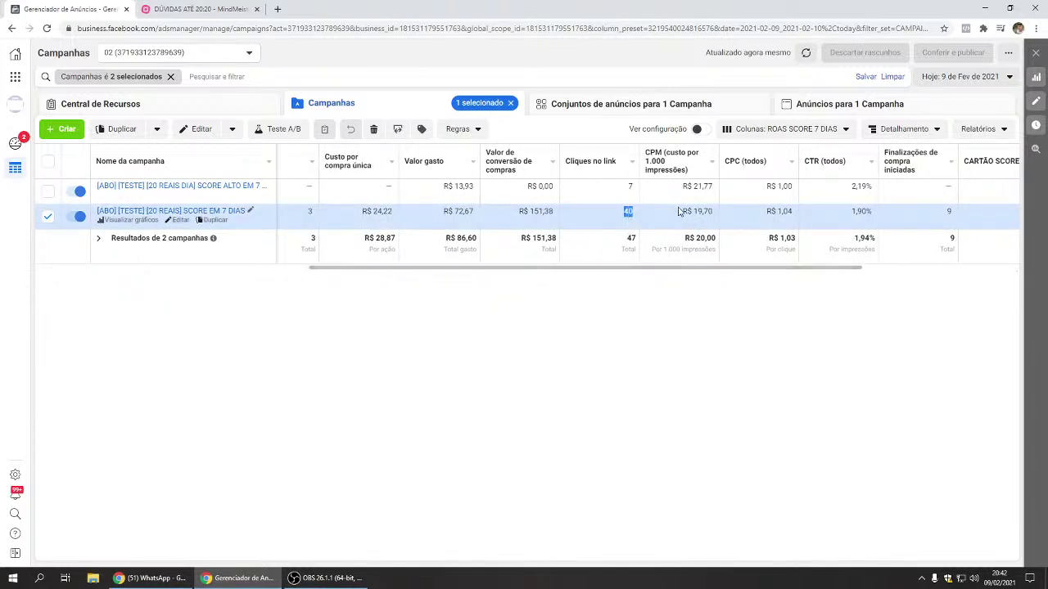
left_click_drag(678, 211, 731, 211)
double_click(860, 212)
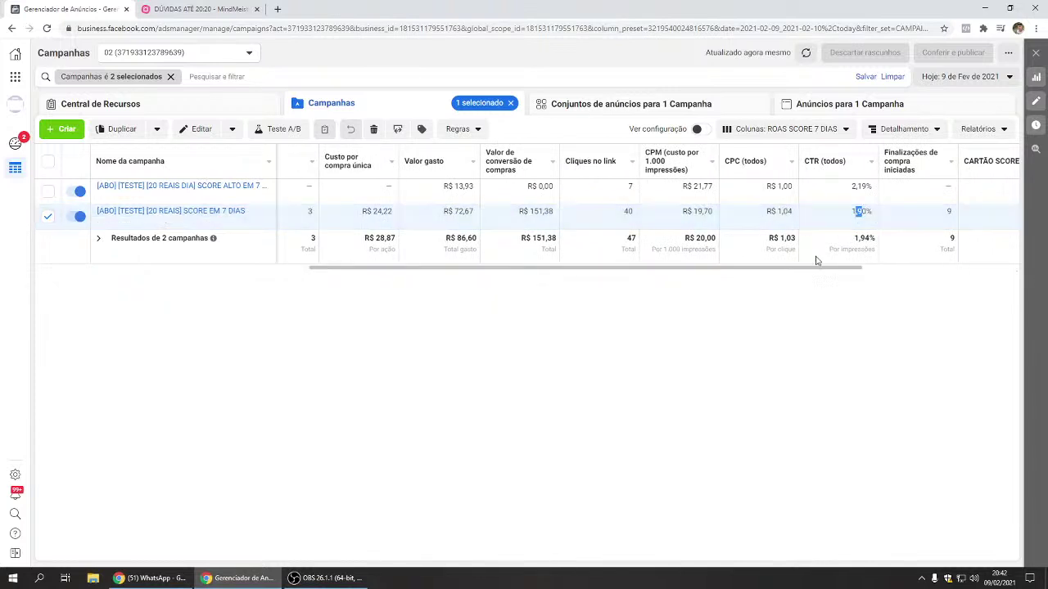
left_click_drag(815, 260, 945, 234)
left_click(947, 215)
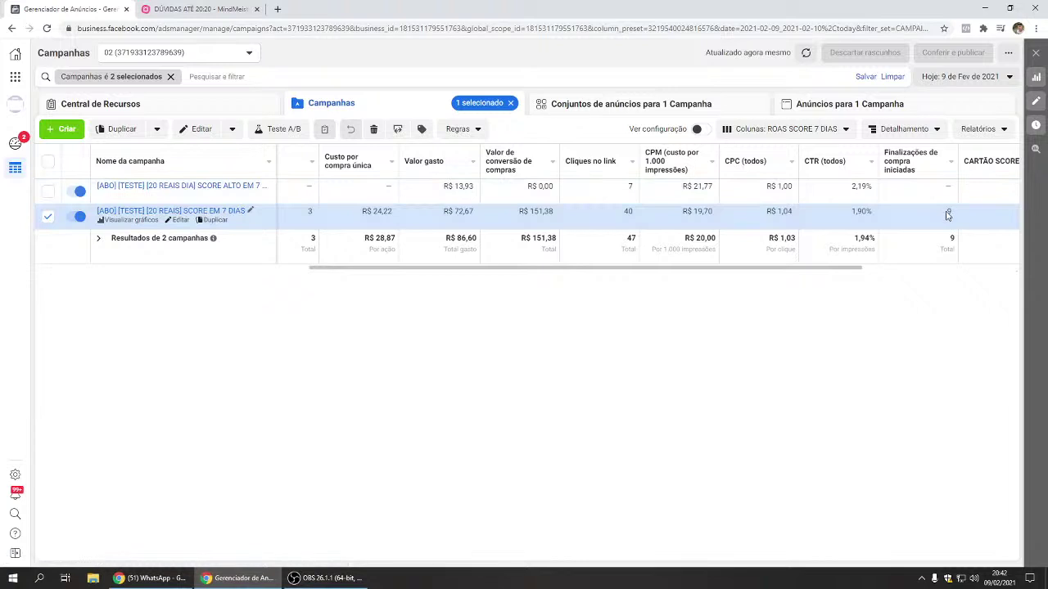
left_click_drag(811, 277, 678, 298)
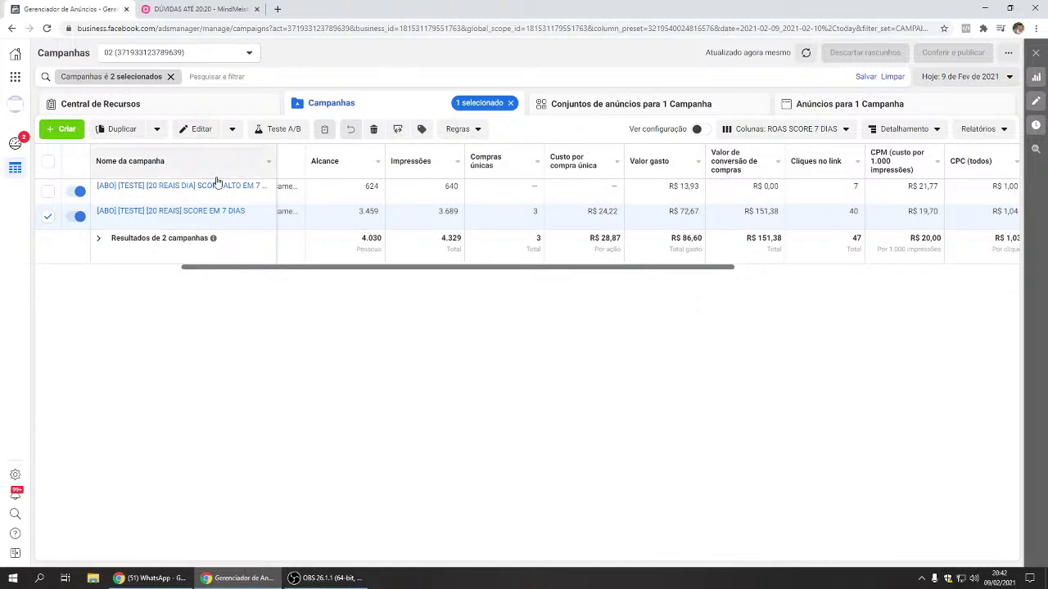
- Look over the ad sets of the SCORE ALTO EM 7 DIAS campaign and return to the campaign list
mouse_move(178, 203)
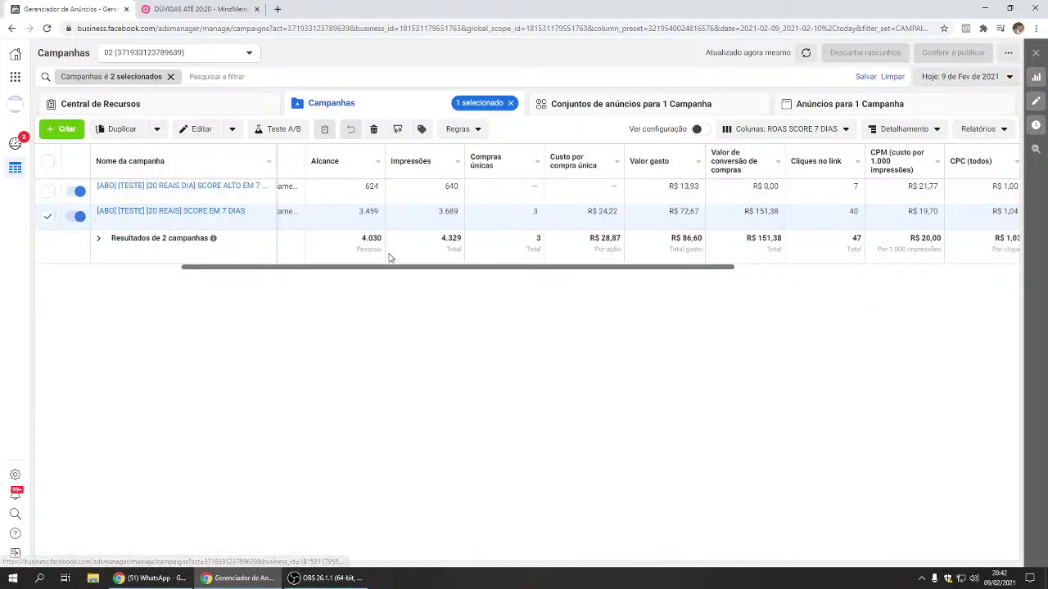
scroll(391, 260, "left", 5)
left_click(190, 186)
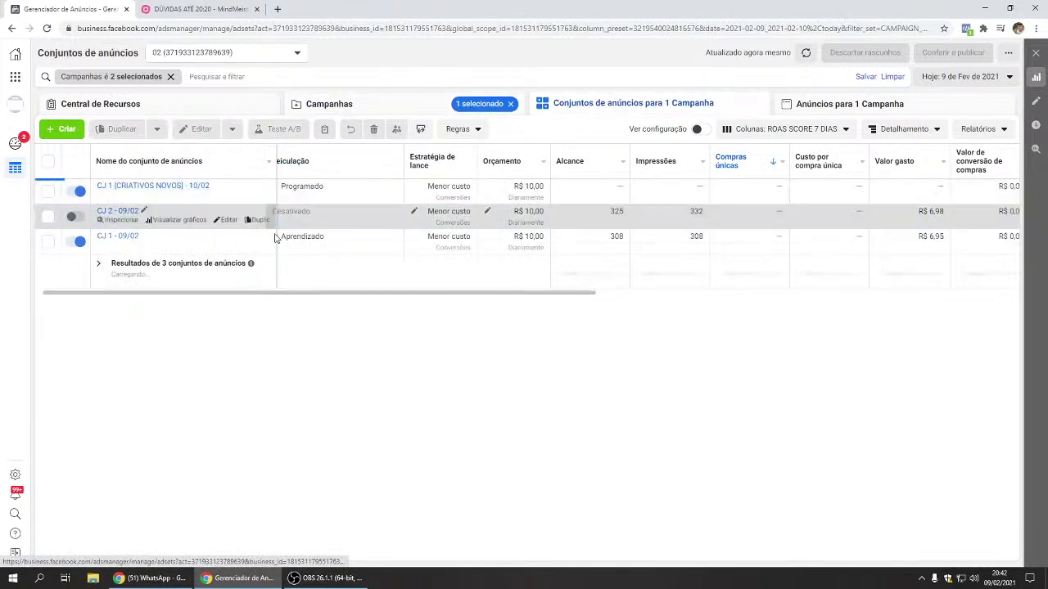
left_click(303, 105)
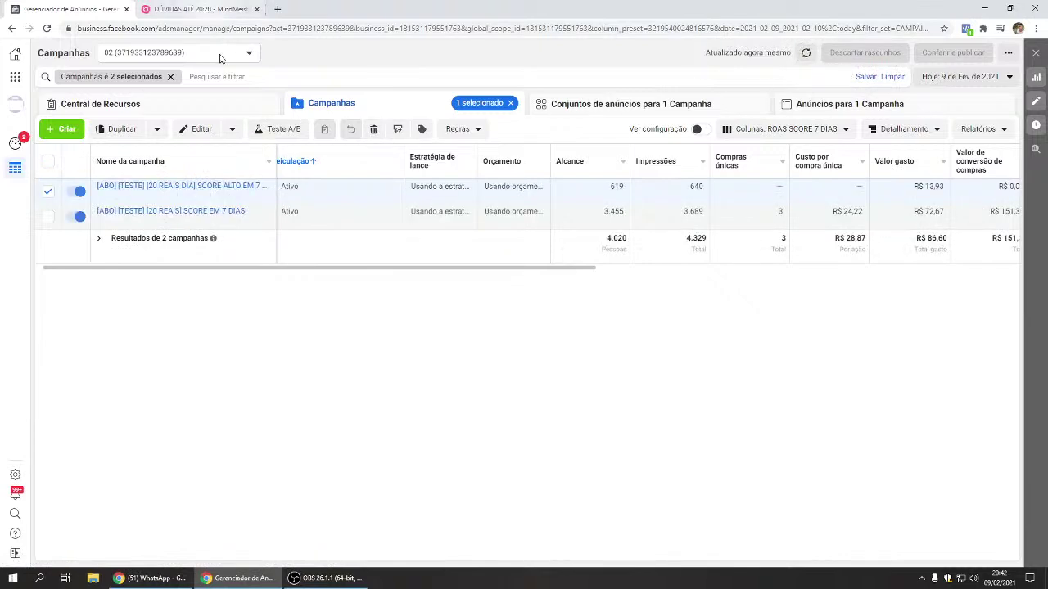
- Switch to File Explorer and view the 2021-02-08 WhatsApp creatives 19.48.19 and 19.48.22 (2) from the Downloads folder
left_click(93, 578)
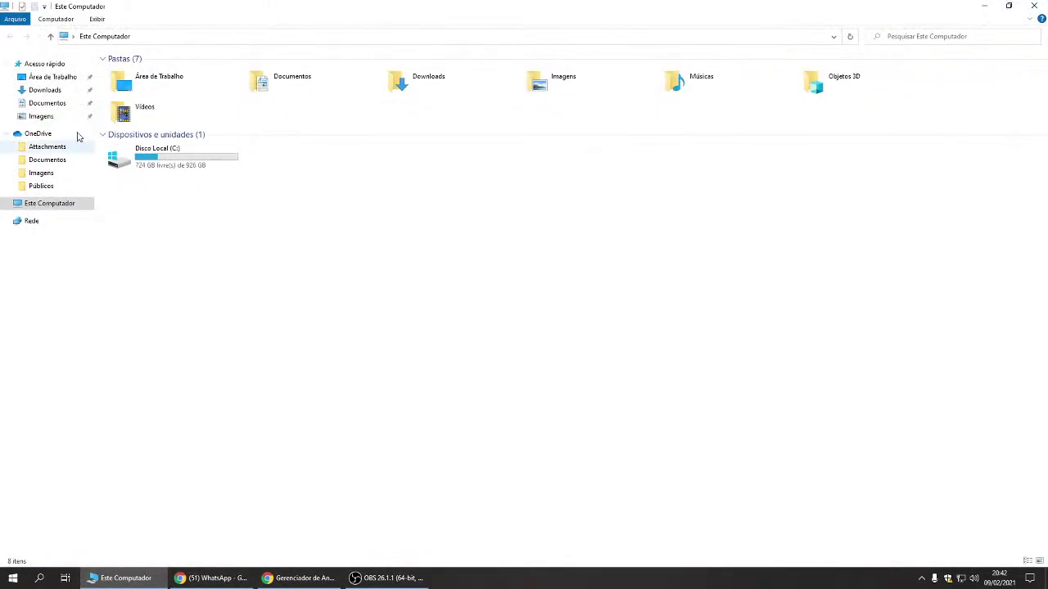
left_click(57, 90)
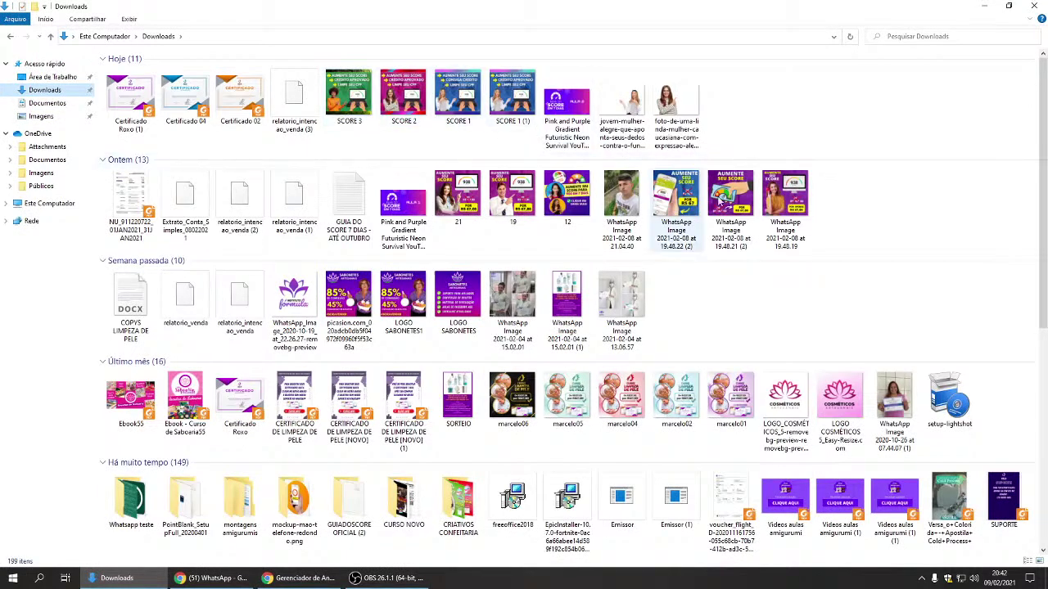
double_click(782, 197)
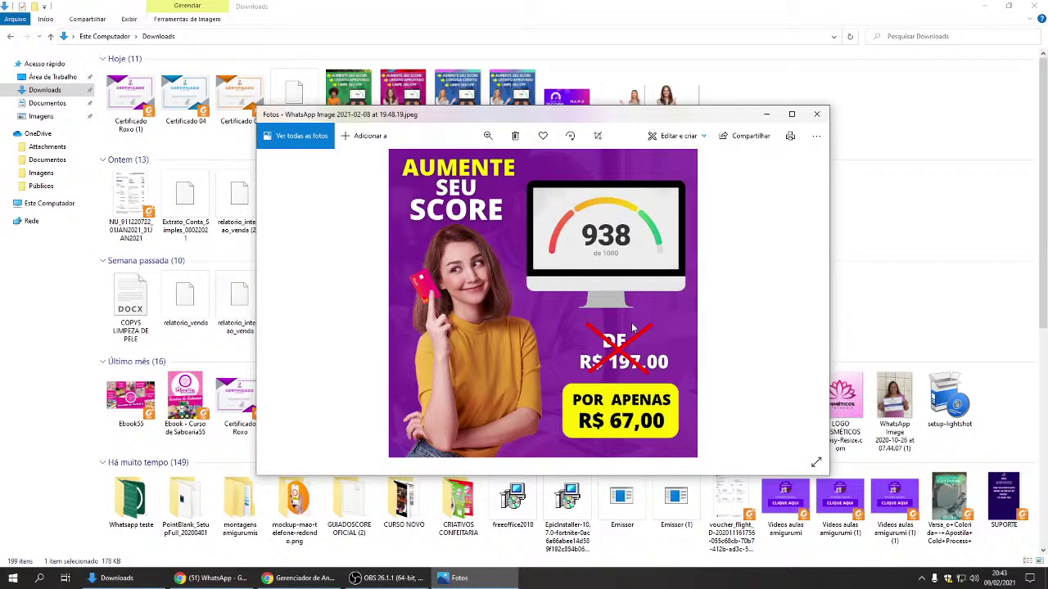
left_click(816, 114)
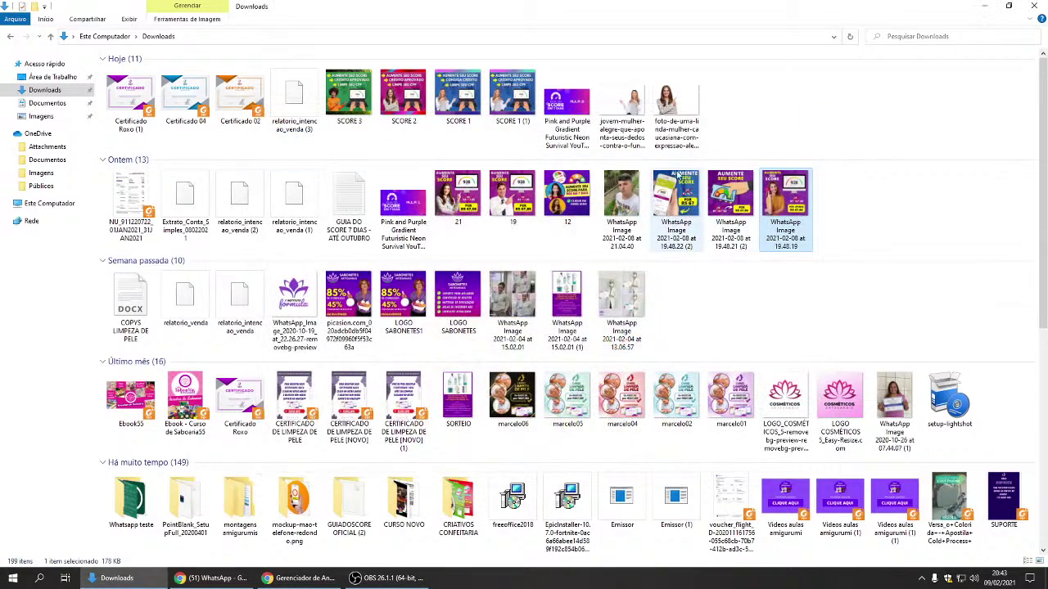
double_click(665, 202)
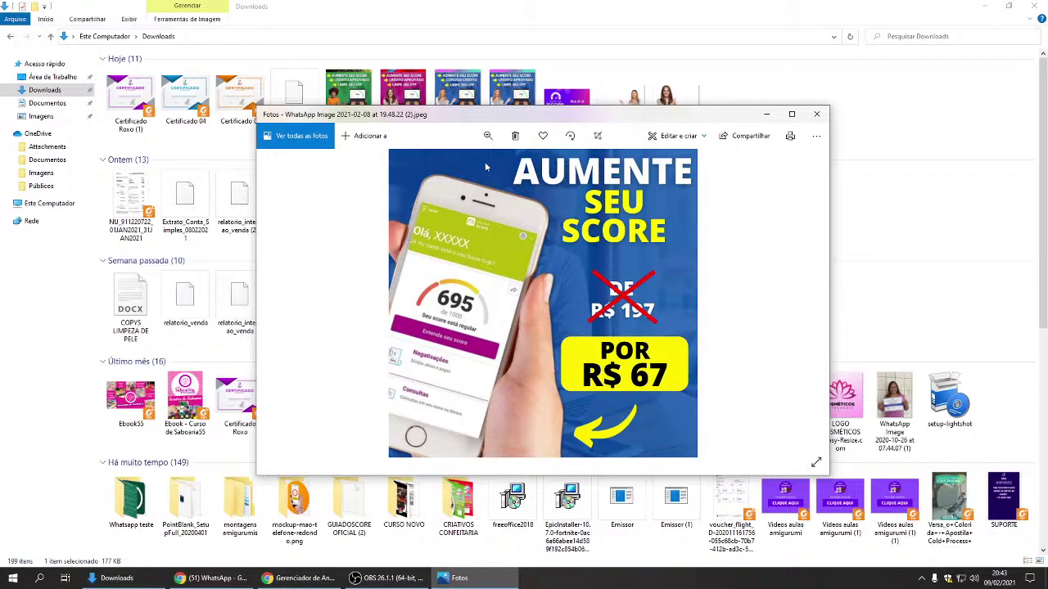
left_click(816, 114)
- Open the SCORE 1 creative in a maximized photo viewer and compare it with SCORE 2 and the image after it
left_click(468, 100)
double_click(471, 99)
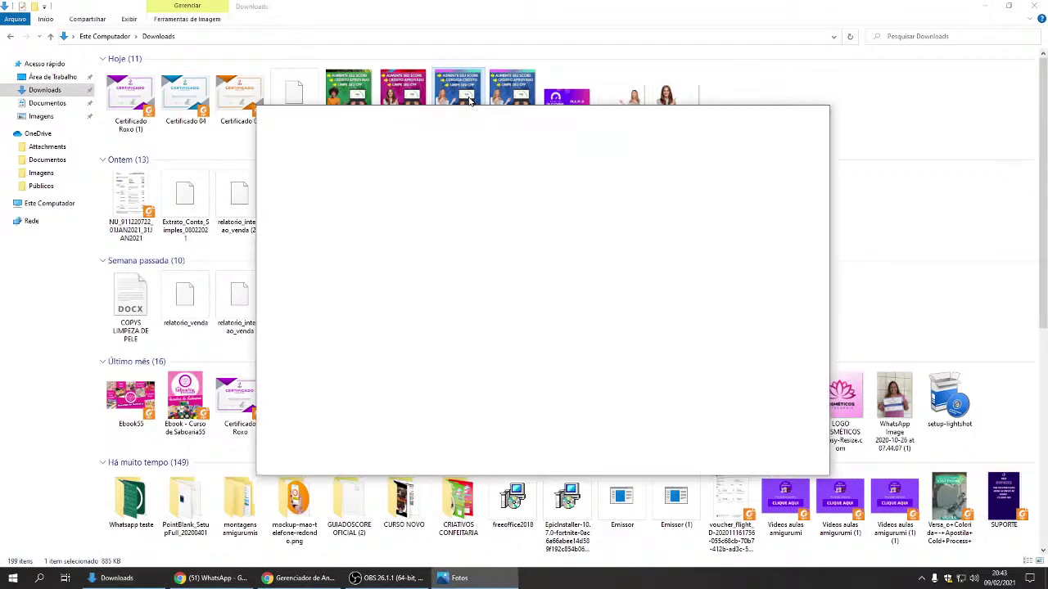
left_click(791, 114)
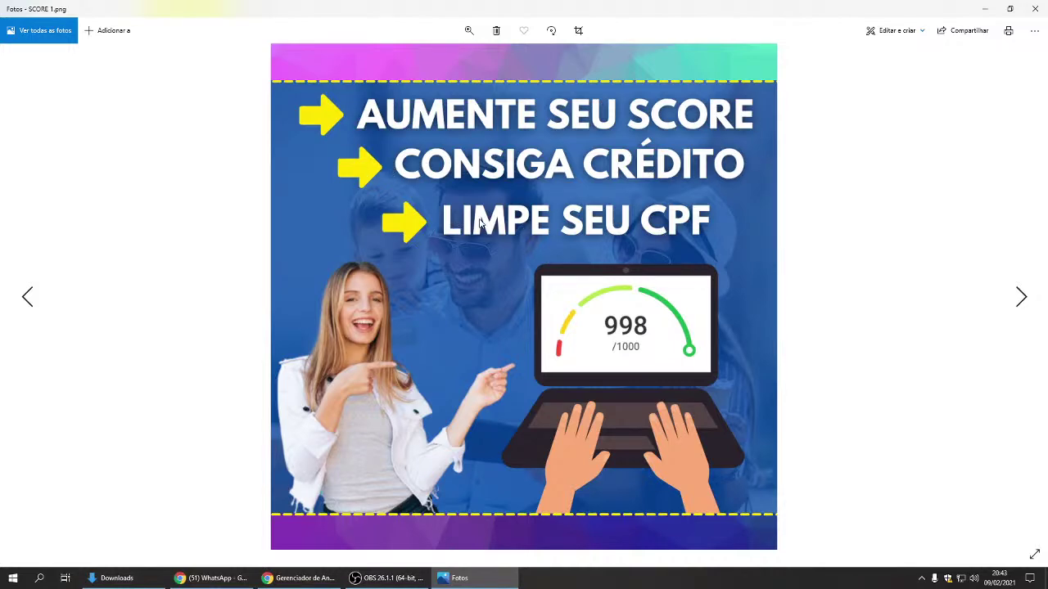
key("Right")
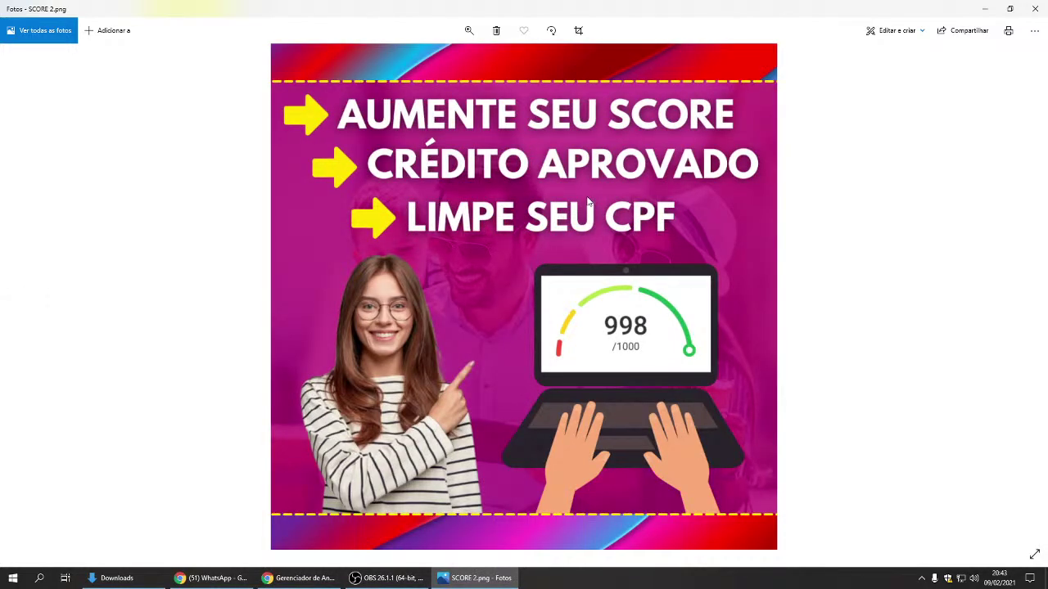
key("Right")
key("Left")
key("Left")
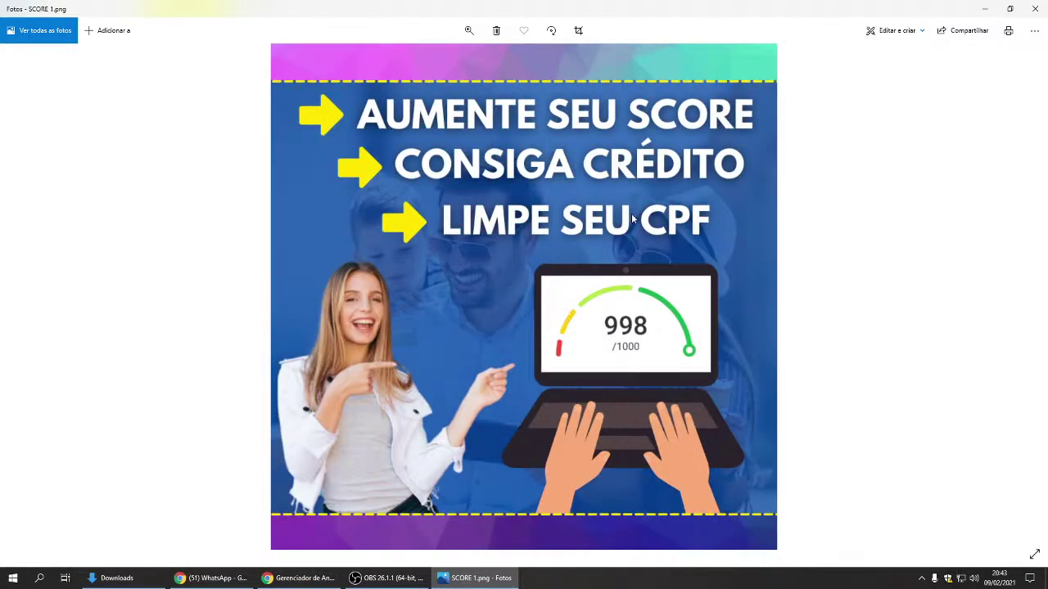
key("Right")
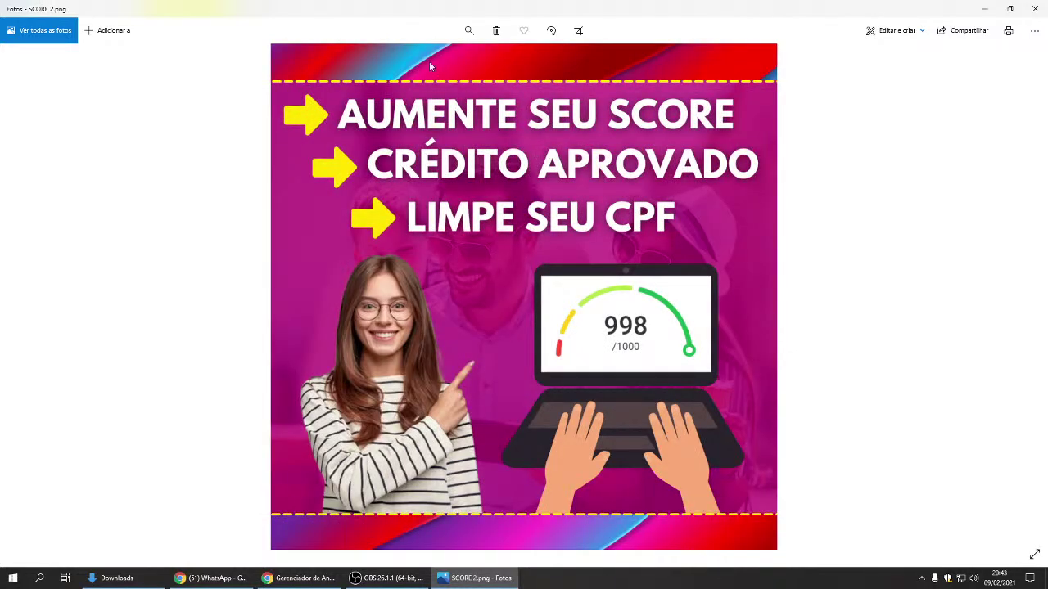
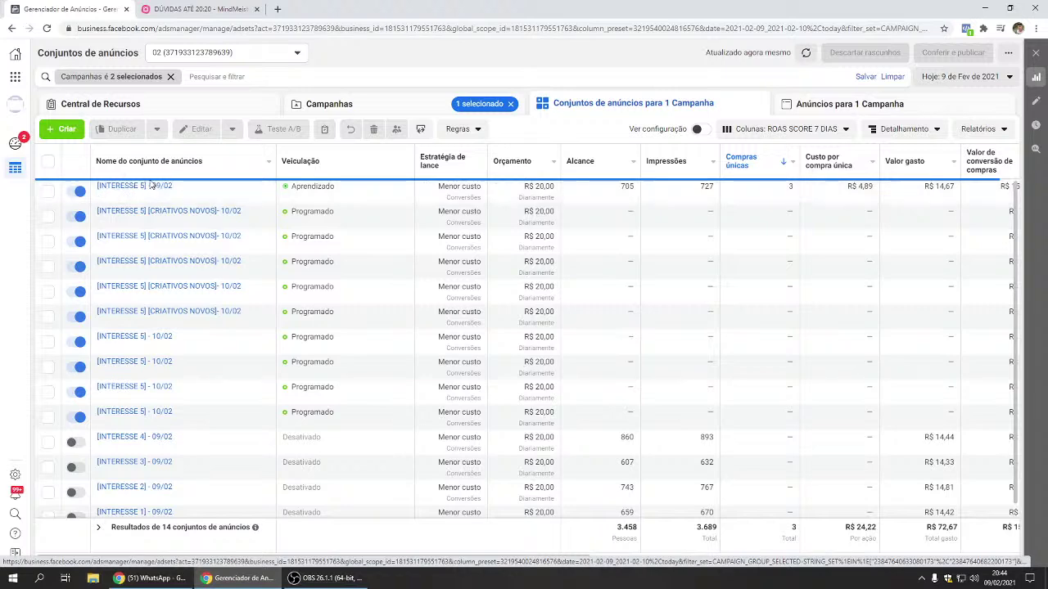
- Look through the INTERESSE ad sets of the SCORE EM 7 DIAS campaign and return to the campaign list
scroll(163, 428, "down", 1)
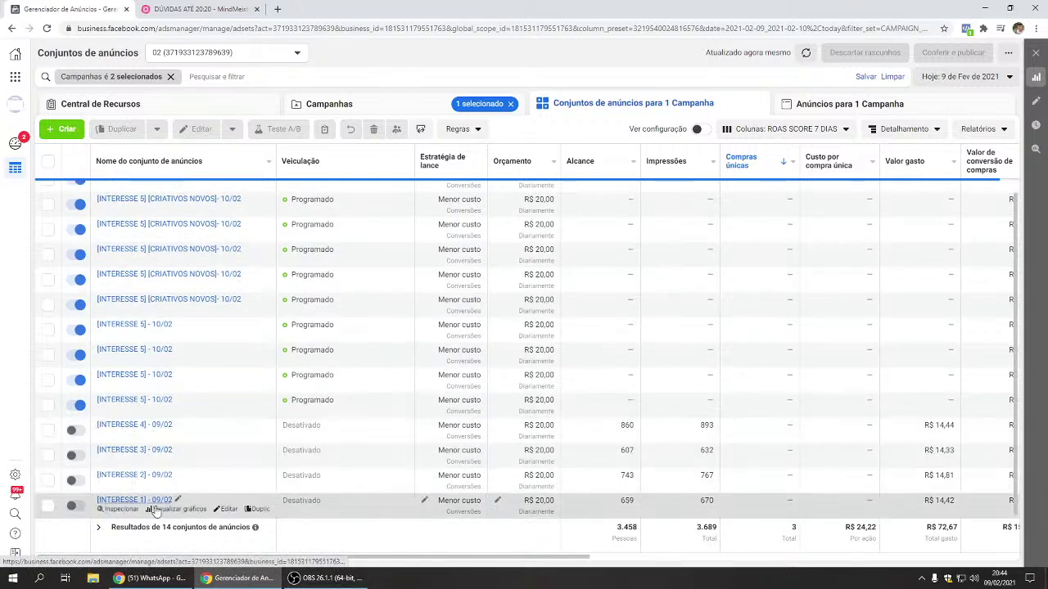
scroll(155, 511, "up", 1)
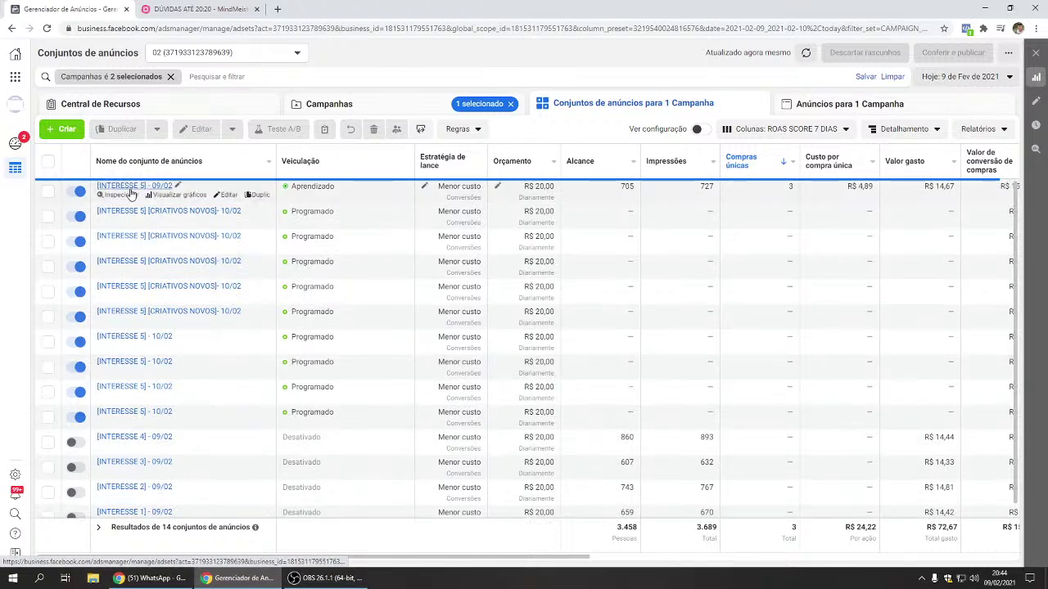
left_click(327, 104)
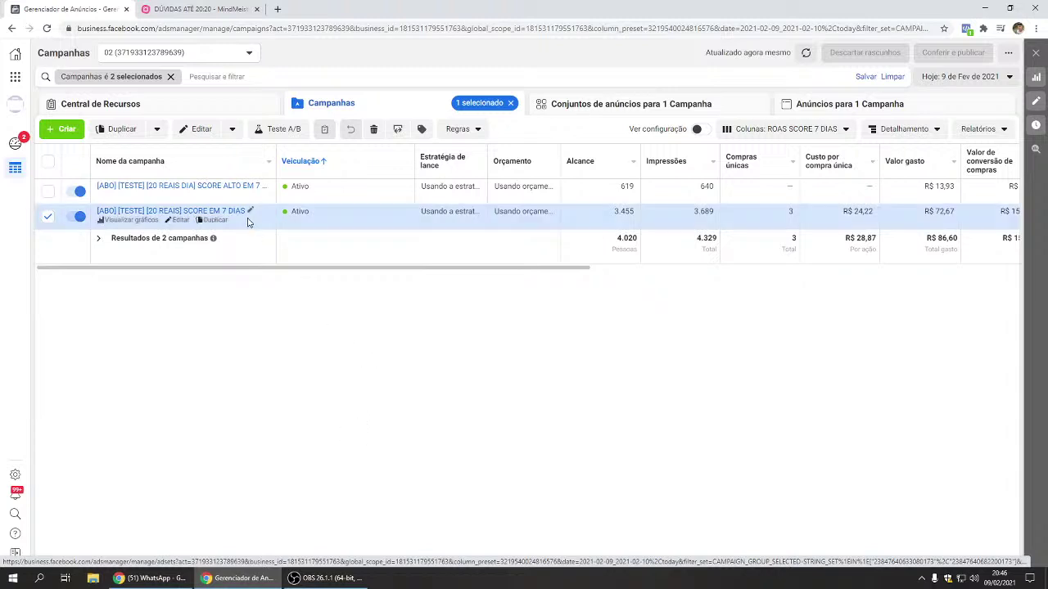
- Open the IMAGEM 3 ad of the [INTERESSE 5] - 09/02 ad set for editing and get the link of its Facebook post with comments
left_click(203, 214)
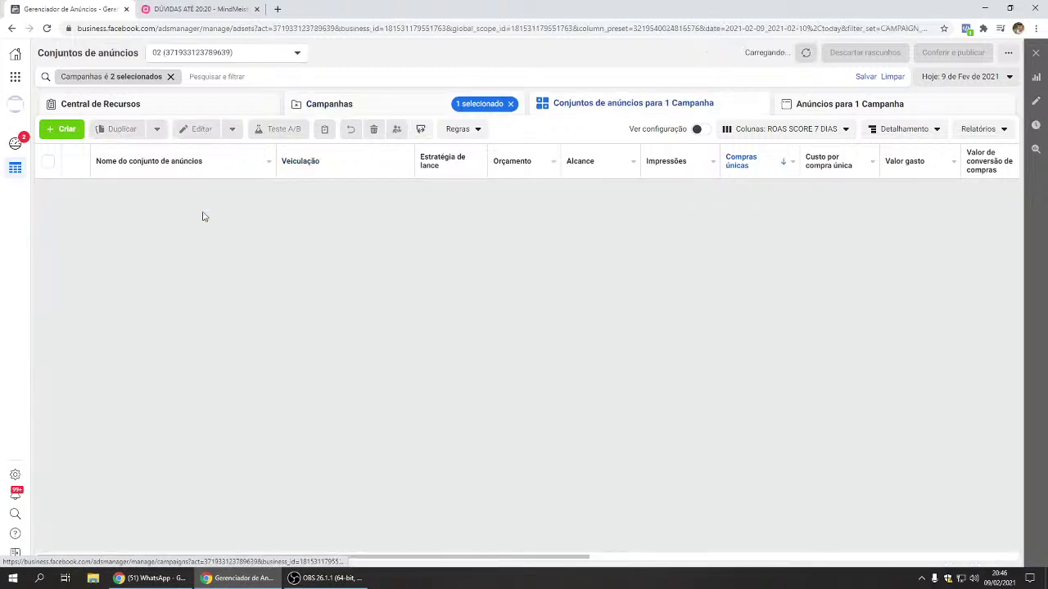
left_click(148, 188)
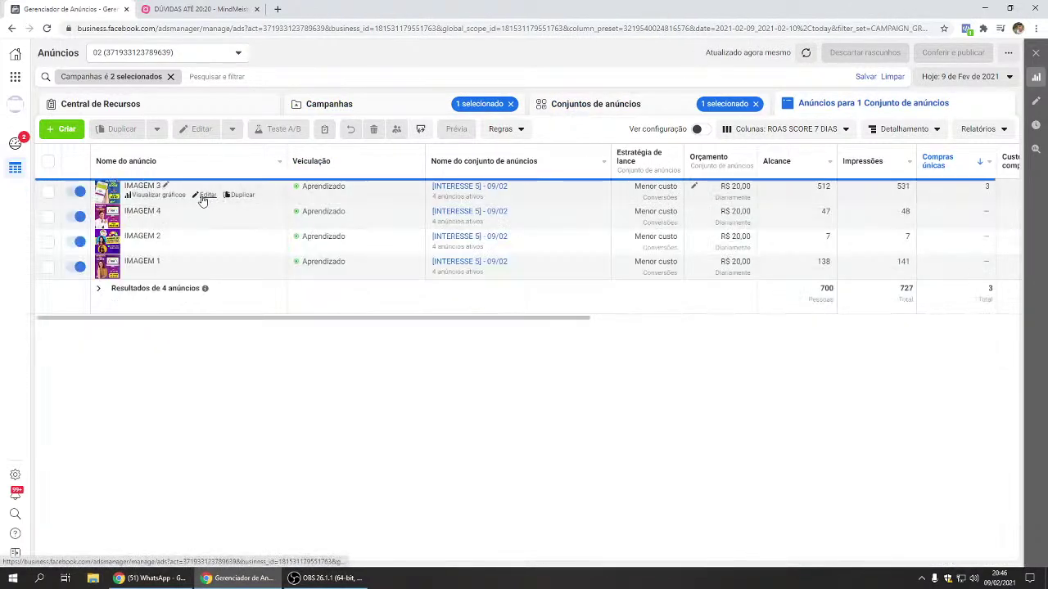
left_click(205, 195)
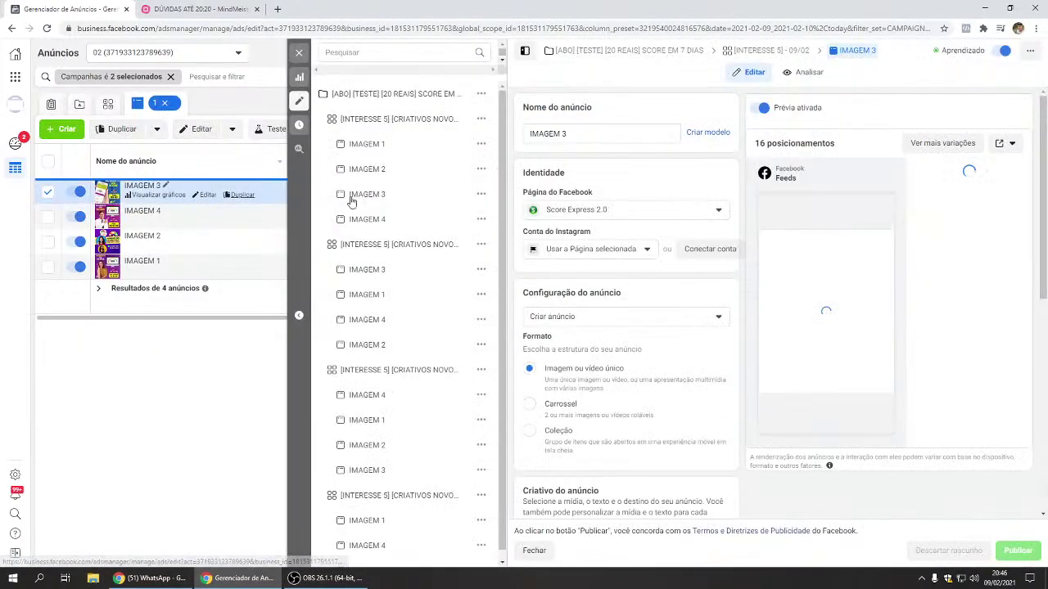
left_click(1012, 145)
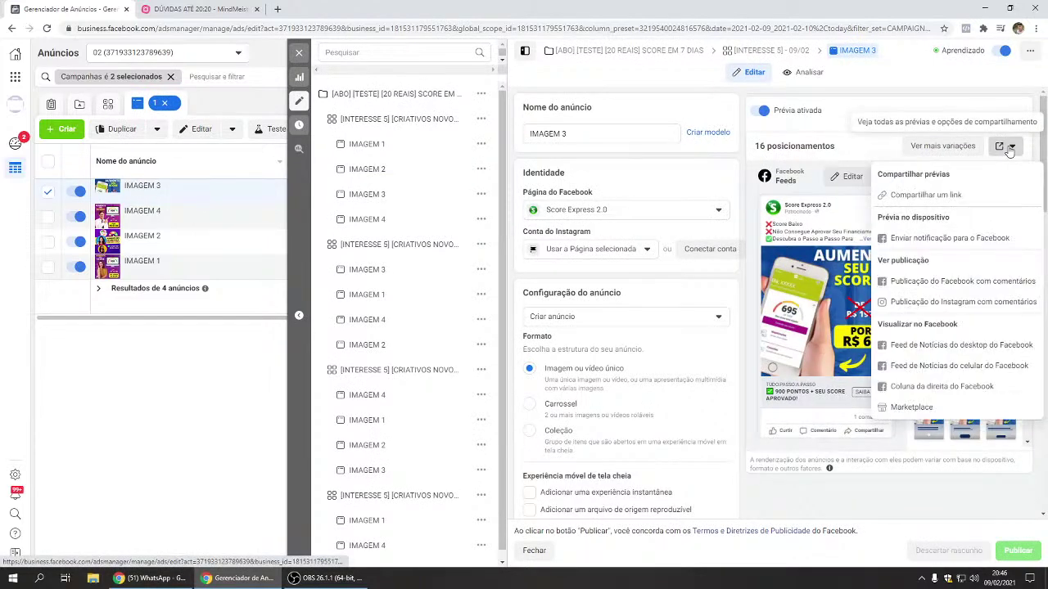
left_click(956, 282)
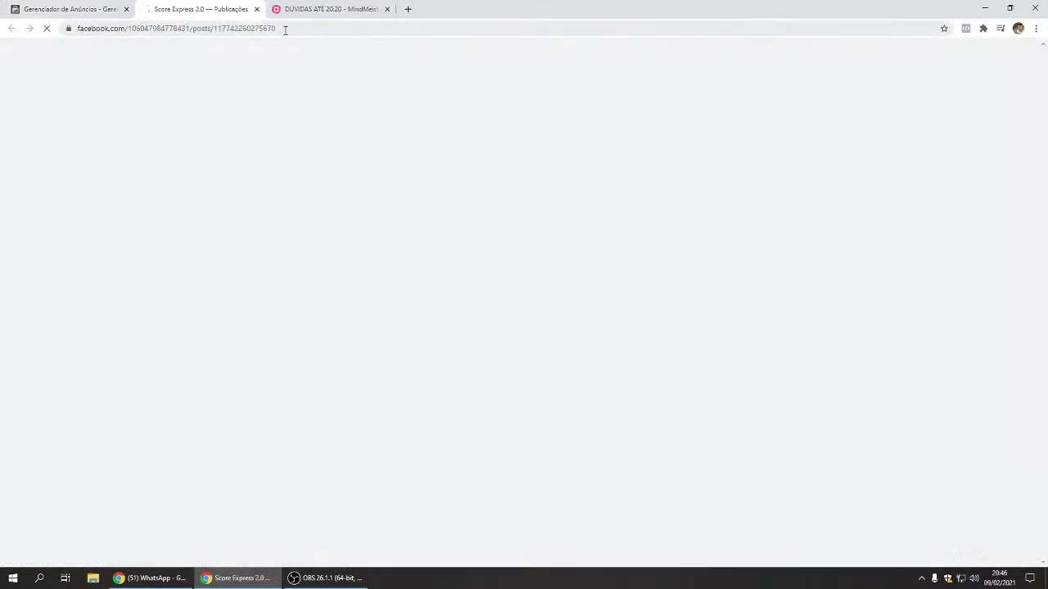
triple_click(285, 29)
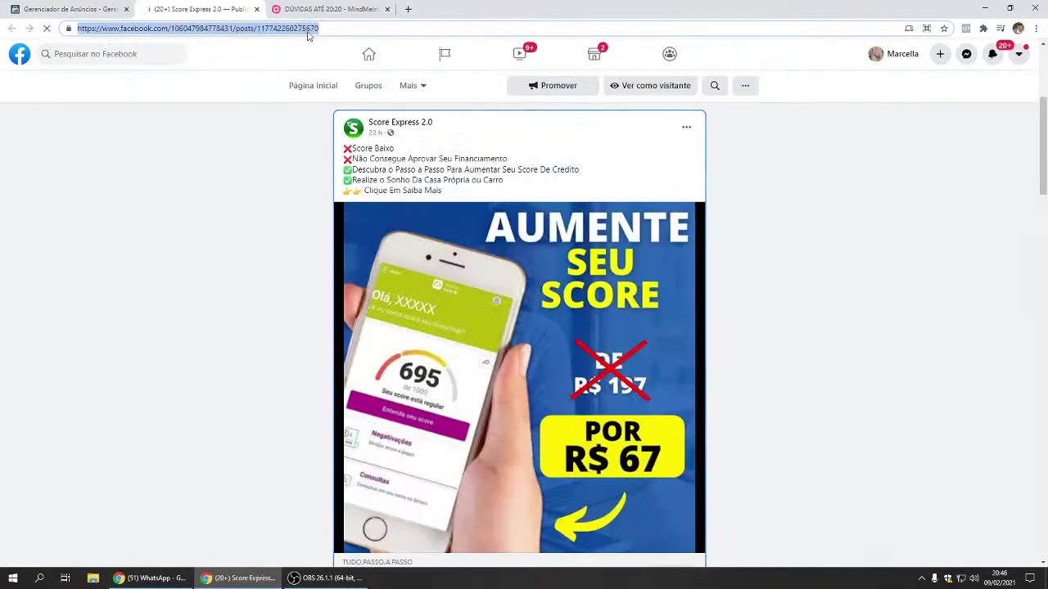
key("ctrl+w")
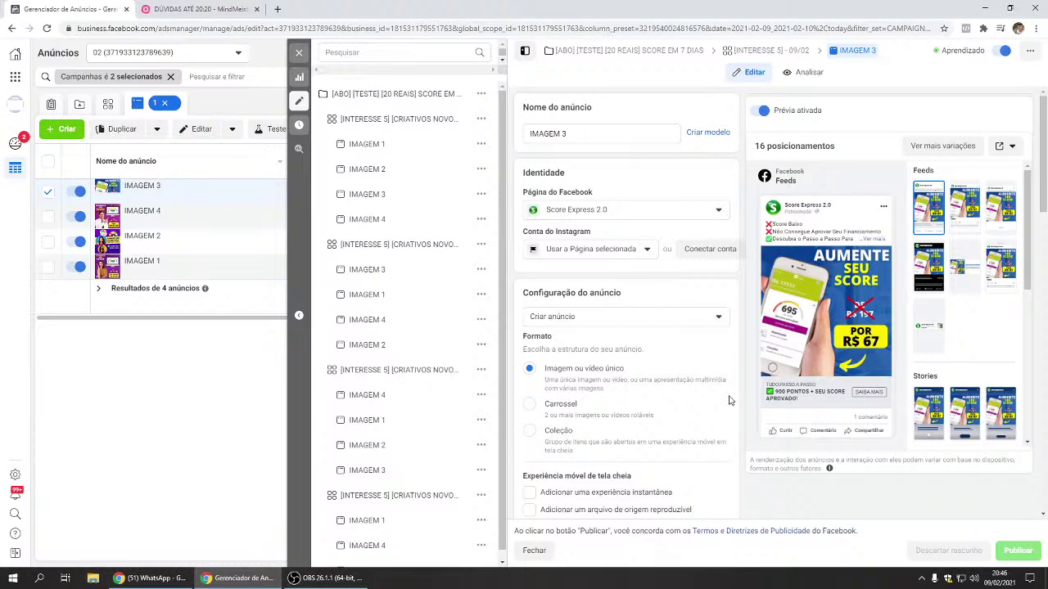
- Close the ad editor, refresh the ad sets and look over the ads of [INTERESSE 5] - 09/02
mouse_move(747, 352)
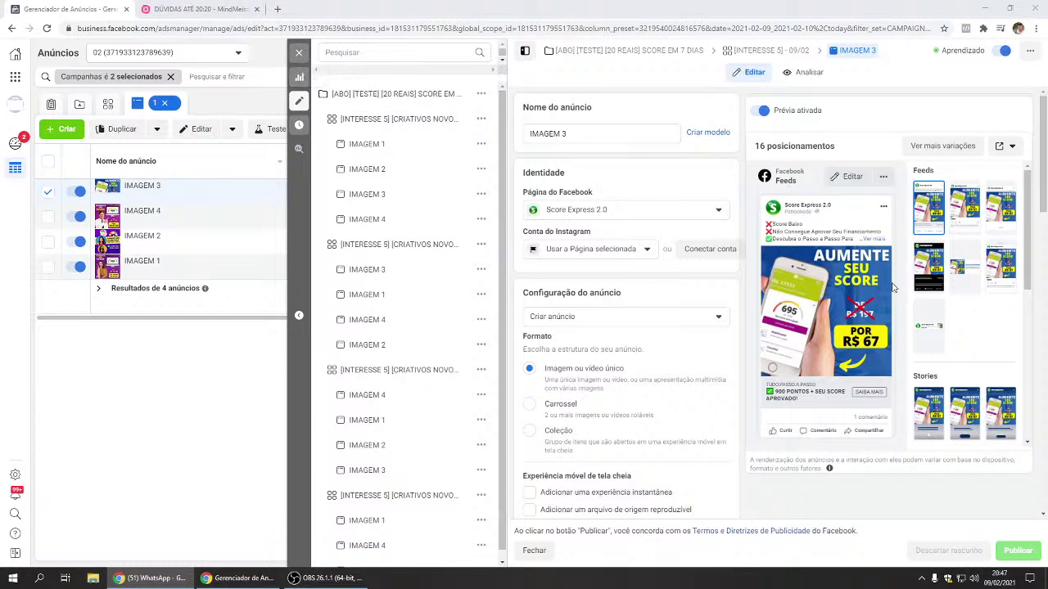
left_click(298, 53)
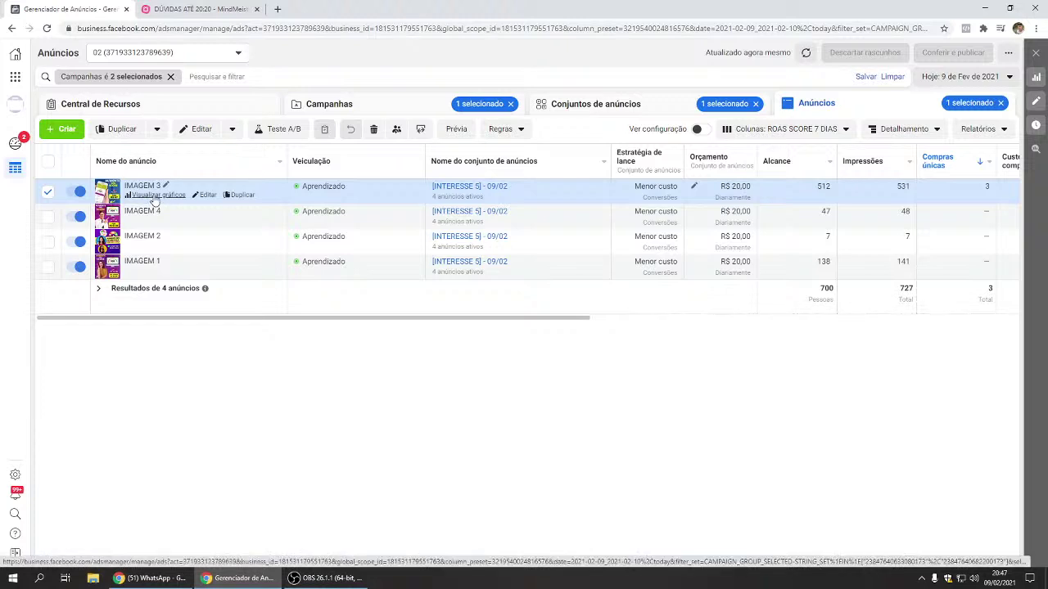
left_click(573, 104)
left_click(804, 54)
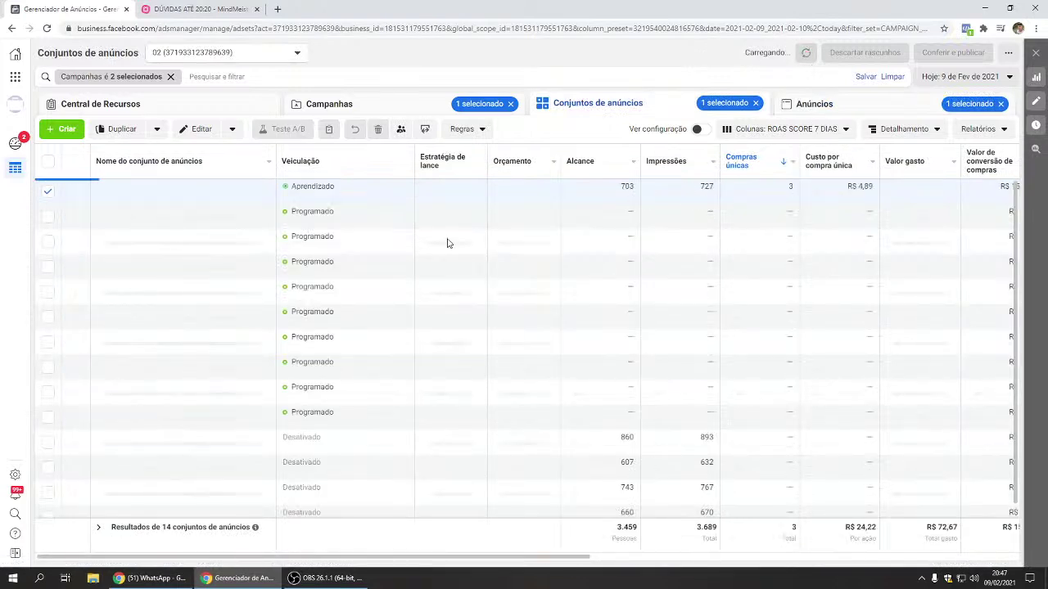
left_click(152, 186)
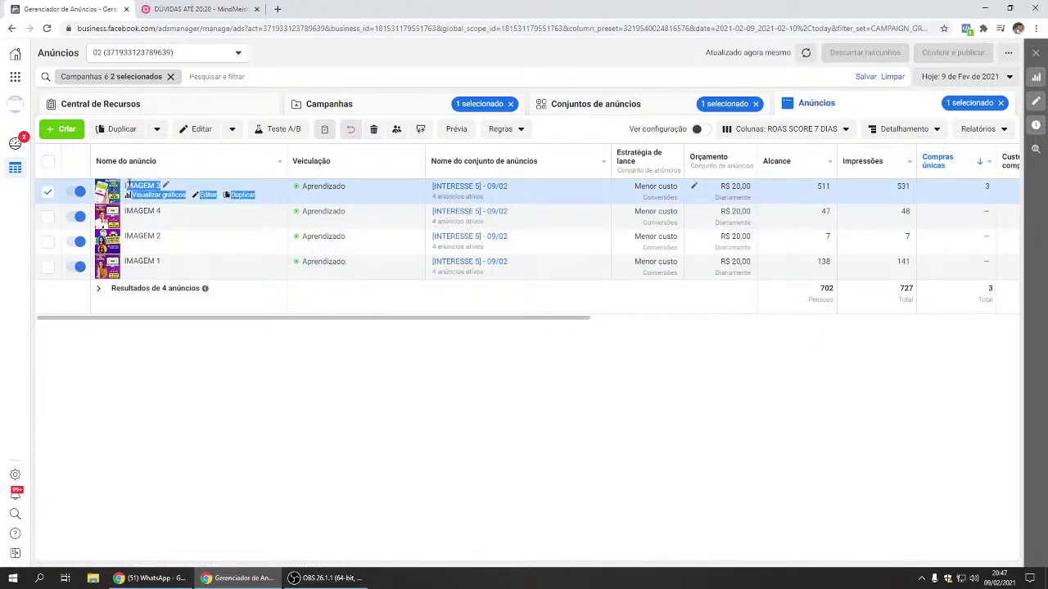
left_click(165, 185)
left_click(153, 185)
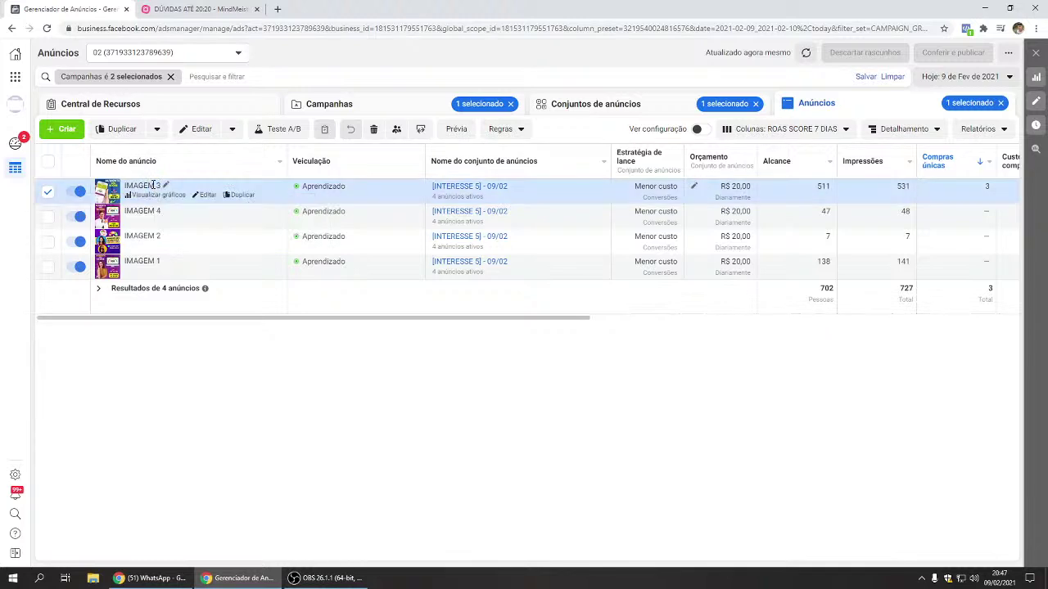
- Sort the campaigns by unique purchases and refresh the results to review their performance
left_click(373, 104)
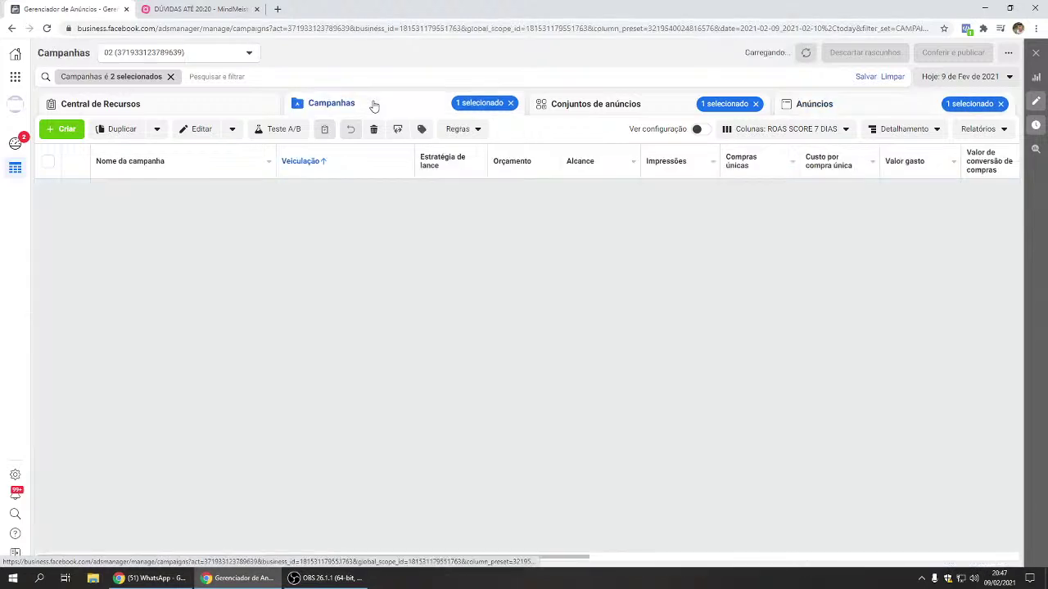
left_click(741, 160)
left_click(806, 52)
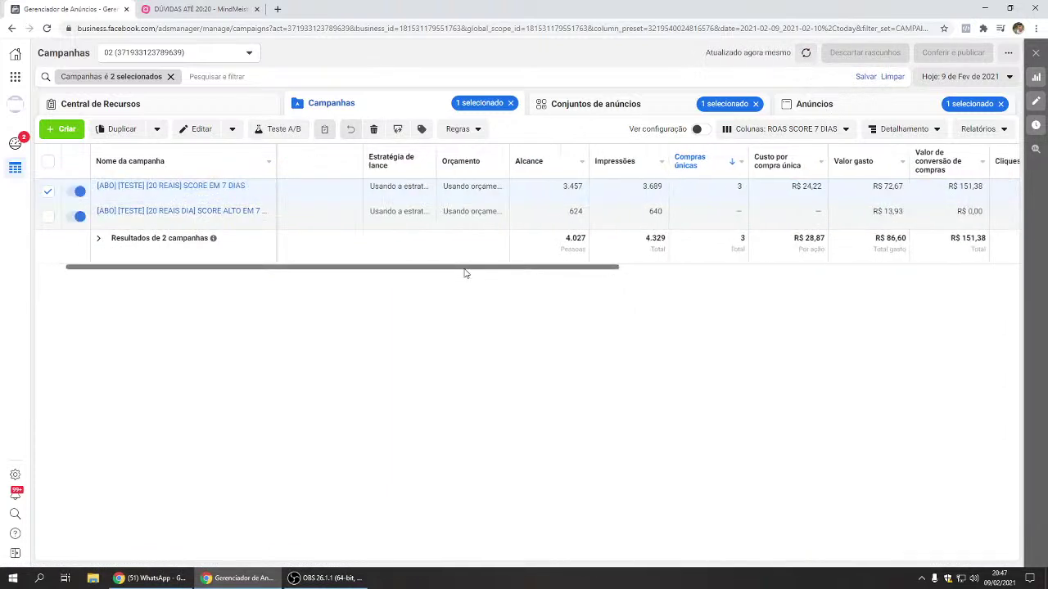
left_click(806, 52)
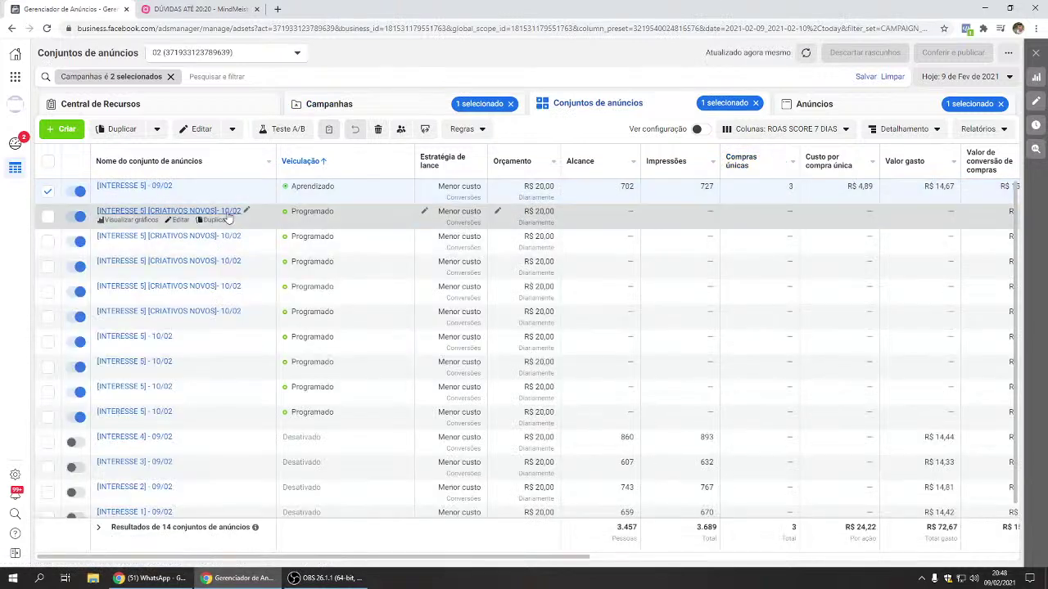
- Preview the IMAGEM 3 ad of the [INTERESSE 5] - 09/02 ad set with its other variations and close the preview
left_click(156, 187)
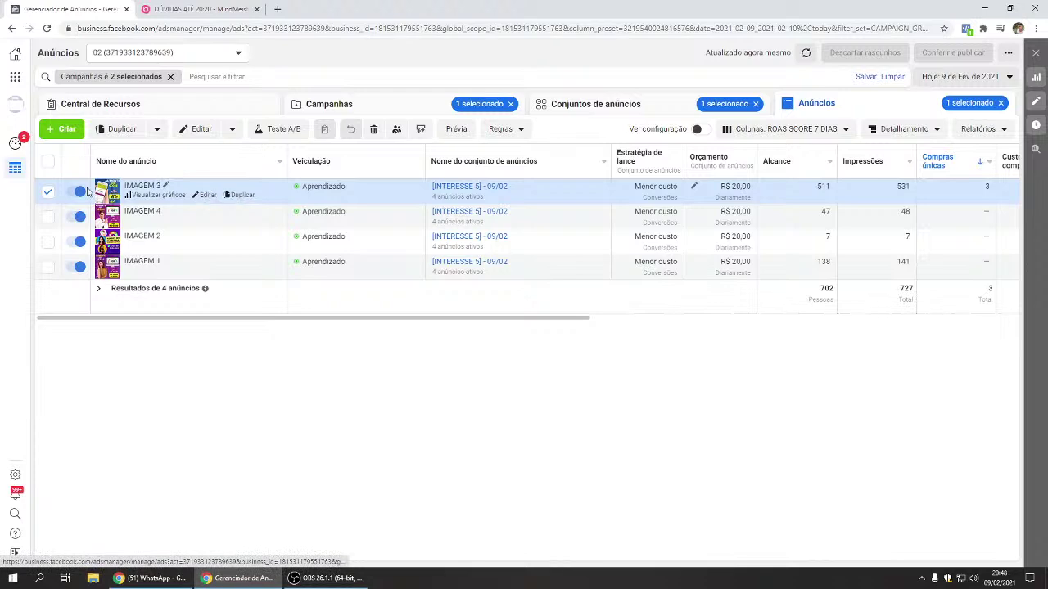
left_click(456, 129)
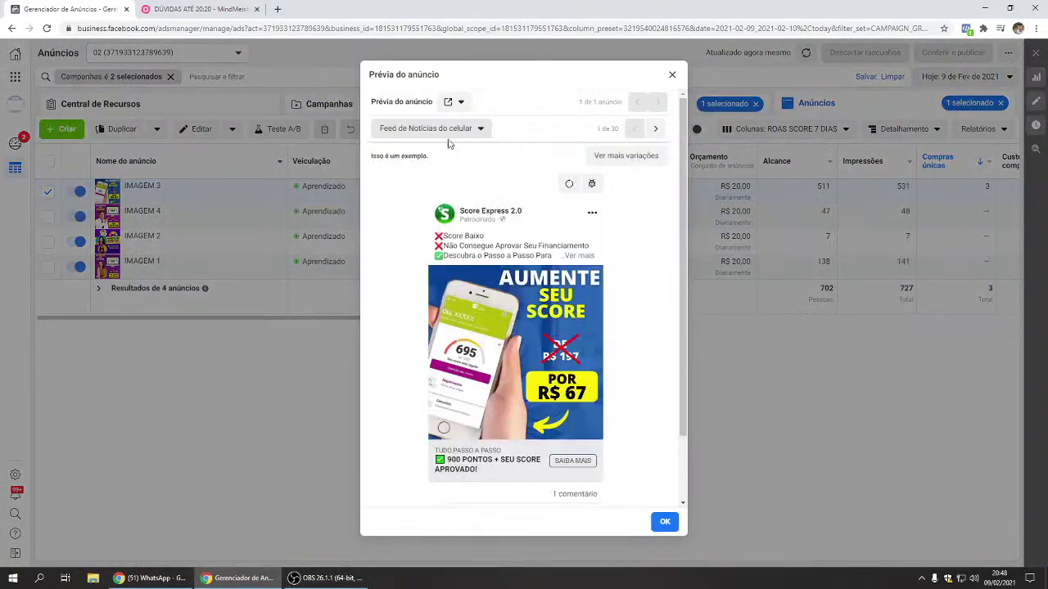
left_click(610, 156)
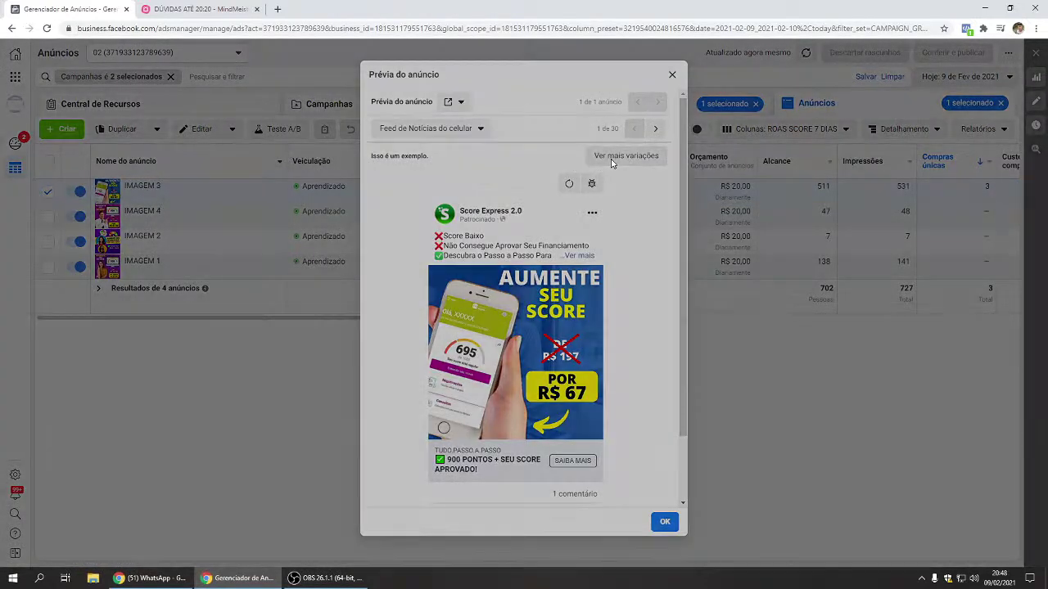
key("Escape")
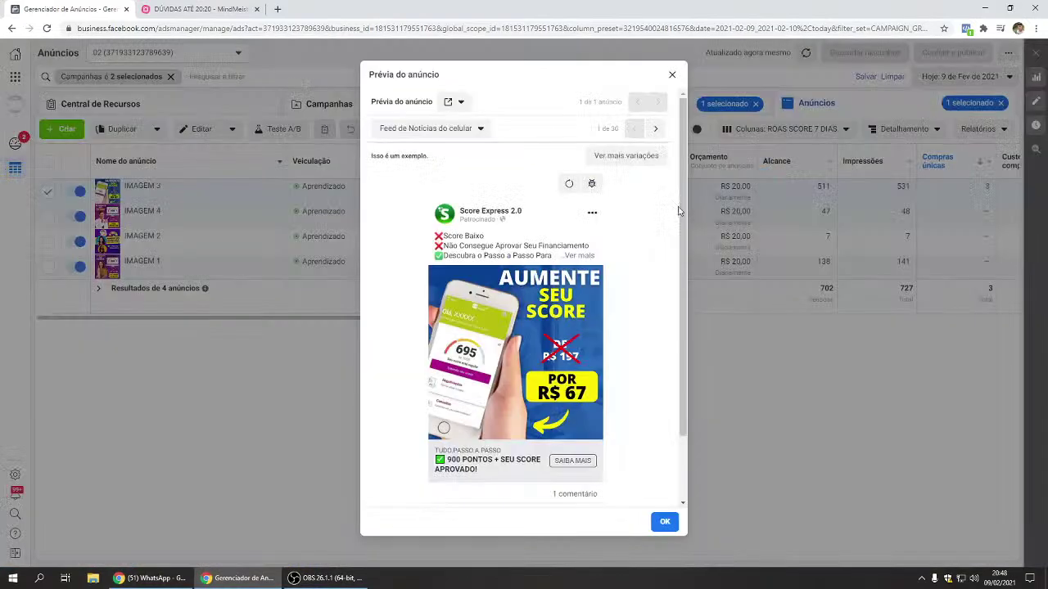
left_click(620, 158)
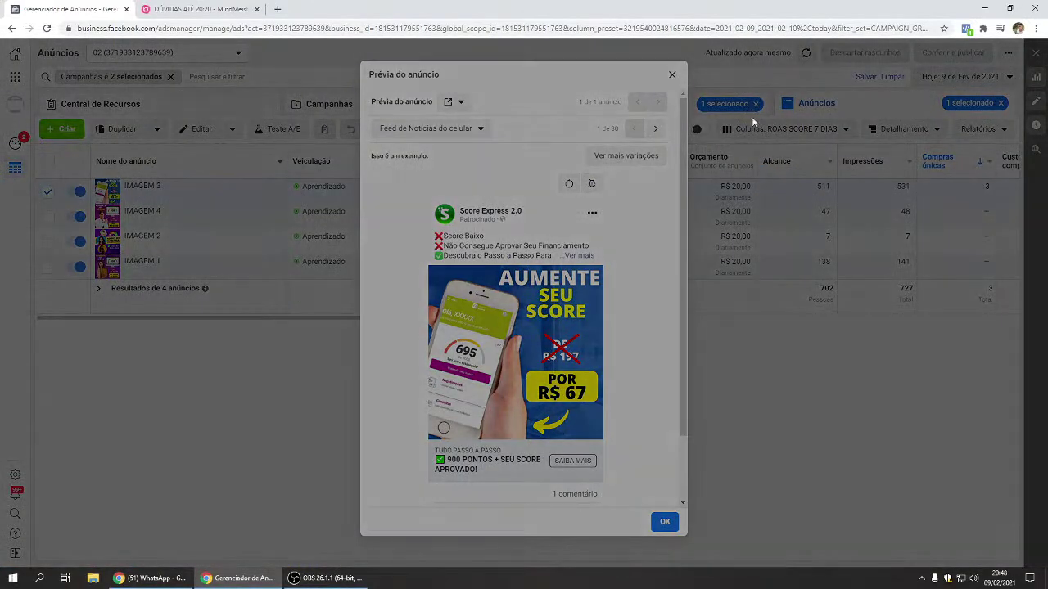
left_click(1022, 76)
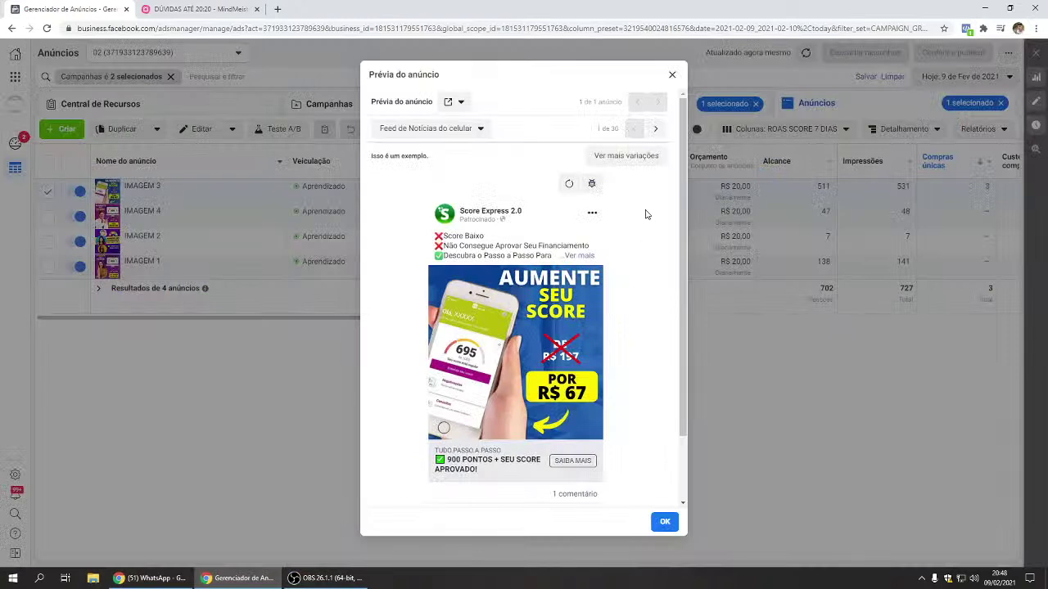
left_click(455, 133)
left_click(482, 134)
left_click(671, 74)
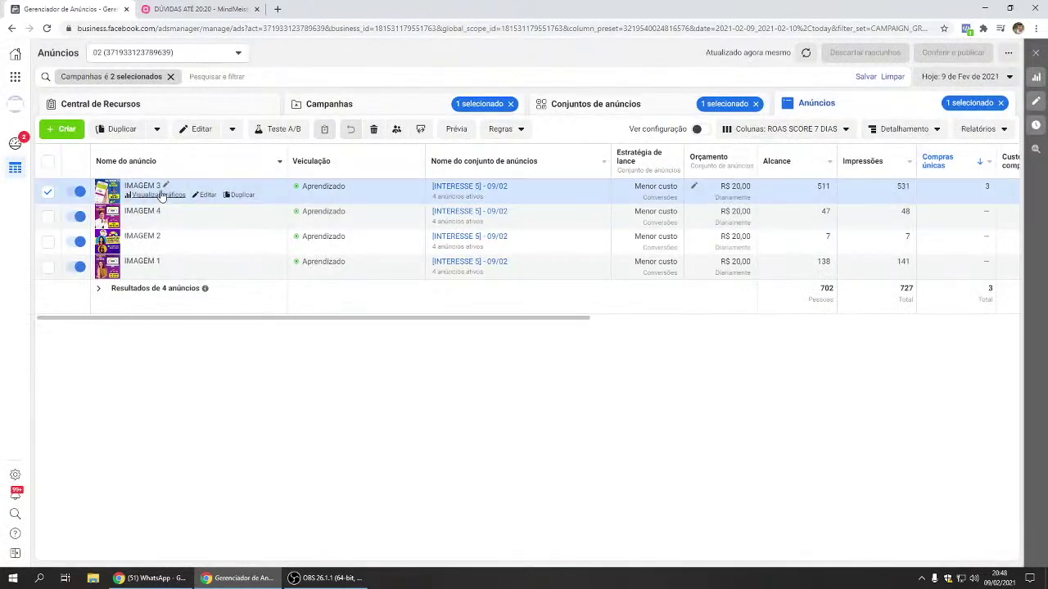
- Reopen the IMAGEM 3 ad for editing and view its Facebook post with comments down to the reactions area
left_click(202, 200)
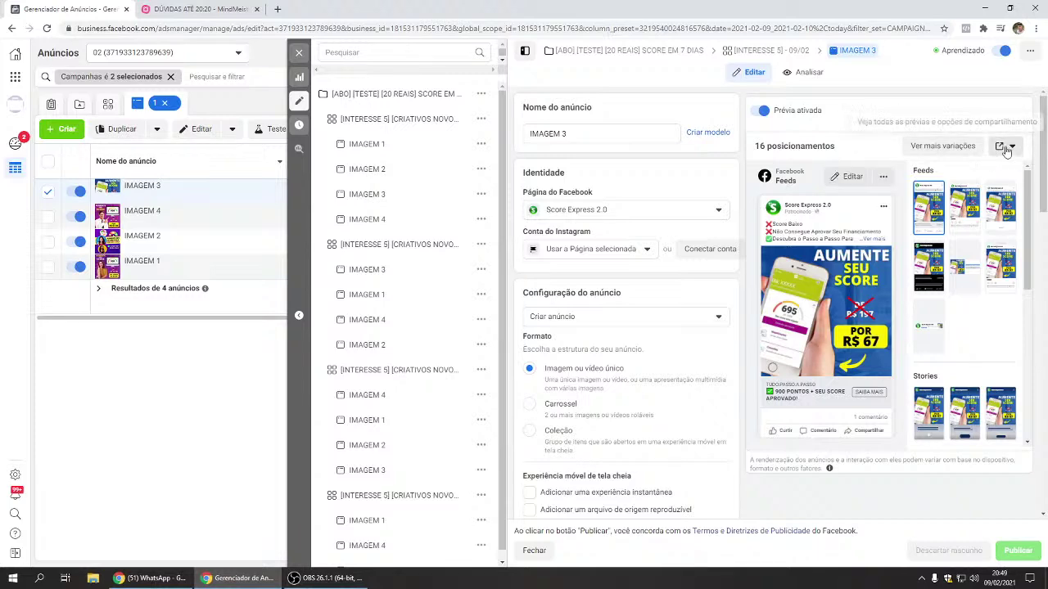
left_click(1007, 147)
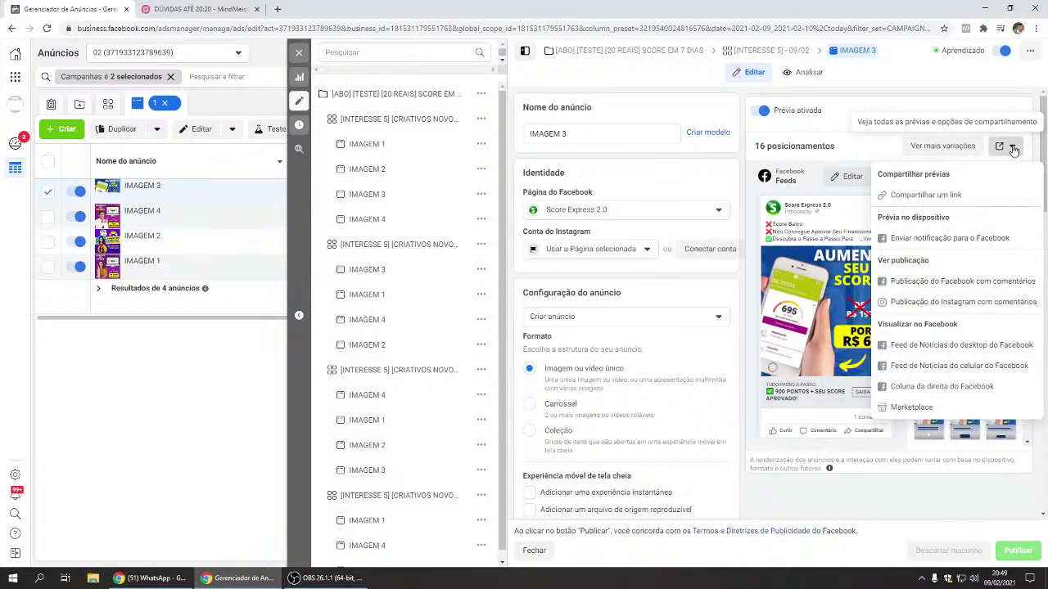
left_click(949, 282)
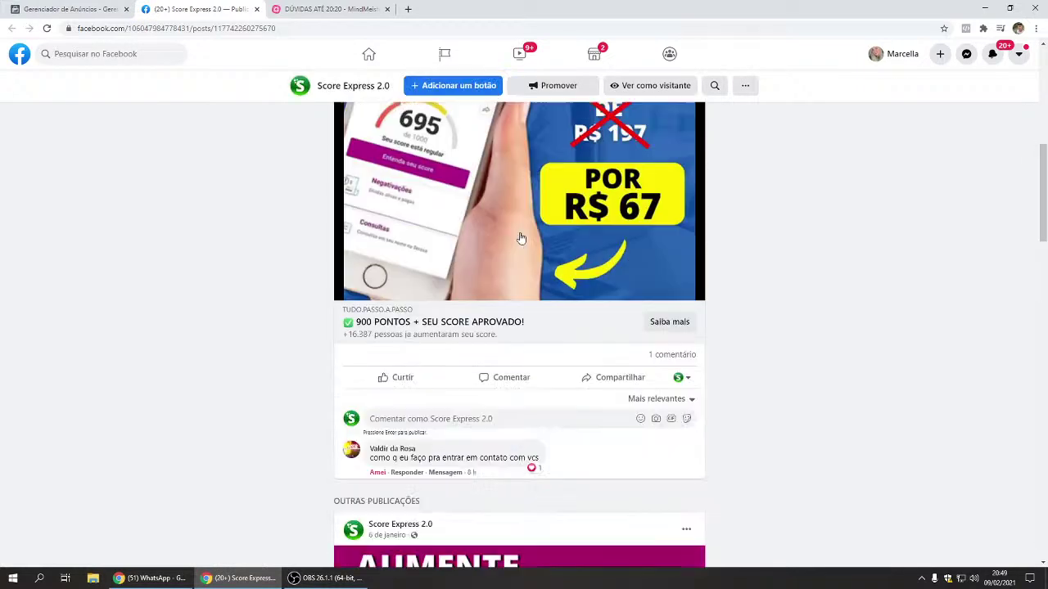
scroll(521, 238, "down", 2)
- React to the ad post with Amei as the Score Express 2.0 page and again as the personal profile
mouse_move(399, 193)
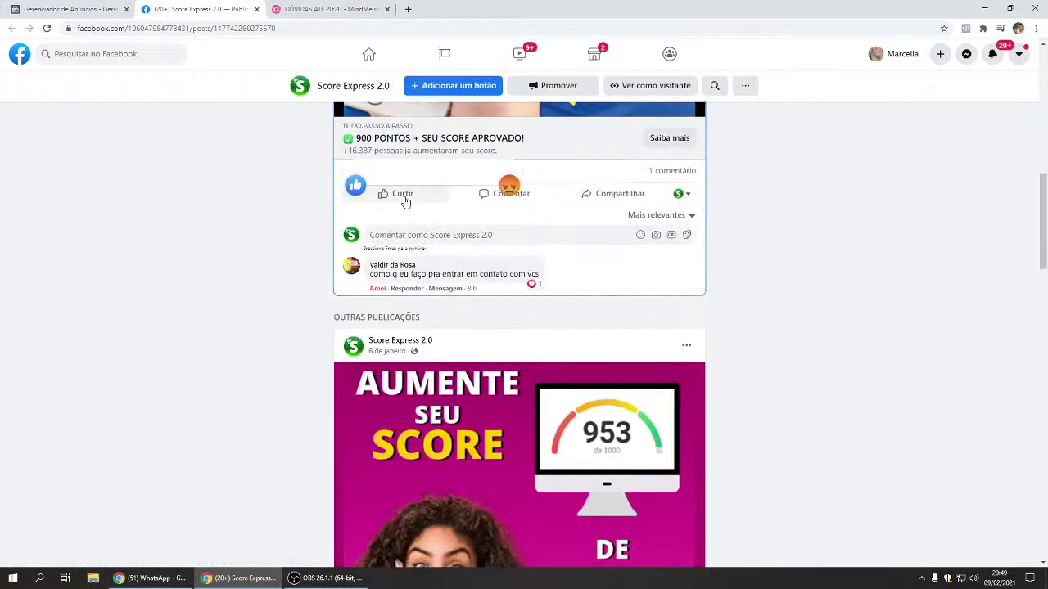
left_click(380, 170)
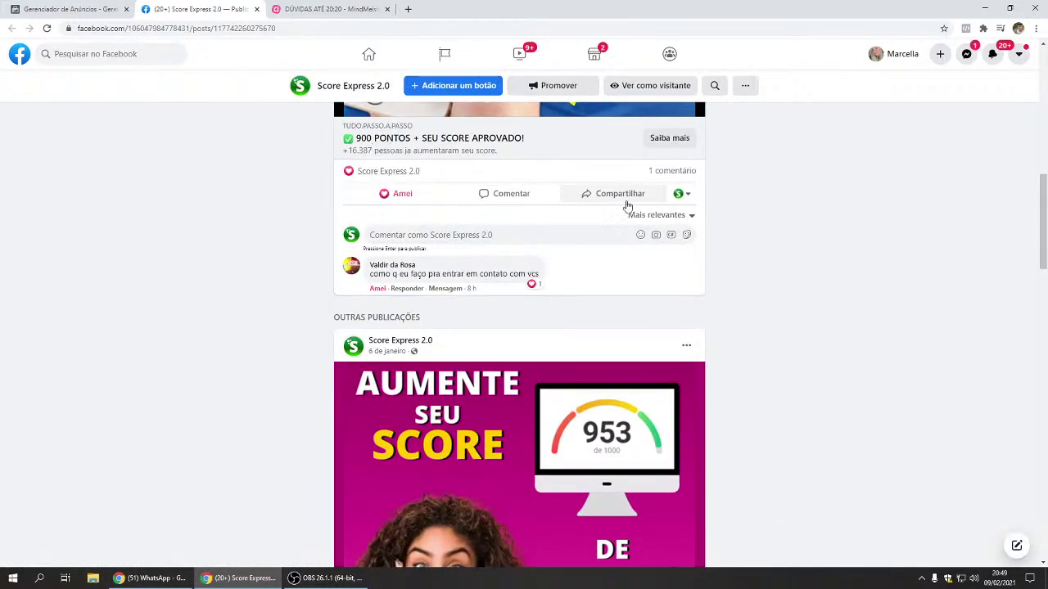
left_click(682, 194)
left_click(565, 272)
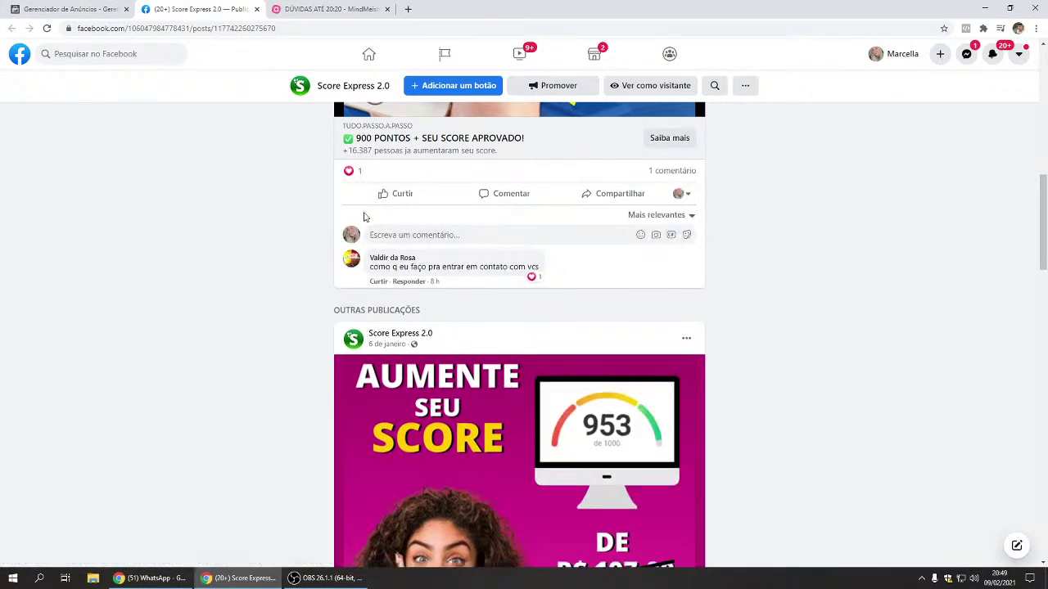
mouse_move(383, 195)
left_click(382, 170)
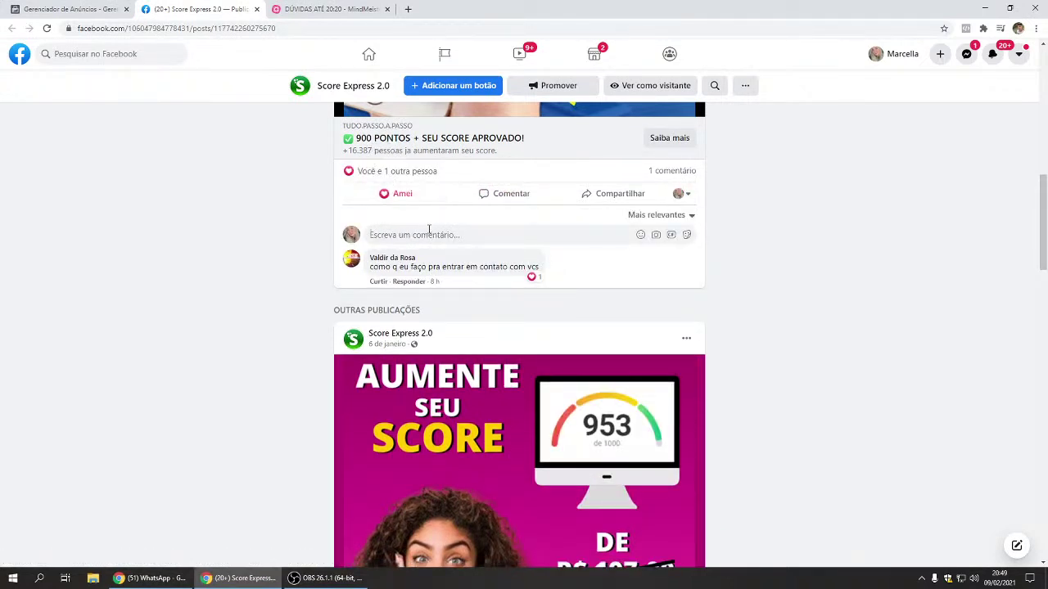
- Publish the comment "Excelente, comprei no cartão e meu score subiu de 460 para 874 em apenas 6 dias ! ameeeeeeeeei <3" on the post
left_click(429, 233)
type("eXC")
key("BackSpace")
key("BackSpace")
key("BackSpace")
type("E")
type("xcelente ")
type("assi")
key("BackSpace")
key("BackSpace")
key("BackSpace")
key("BackSpace")
type("comprei noi ")
type("artão e meu score ")
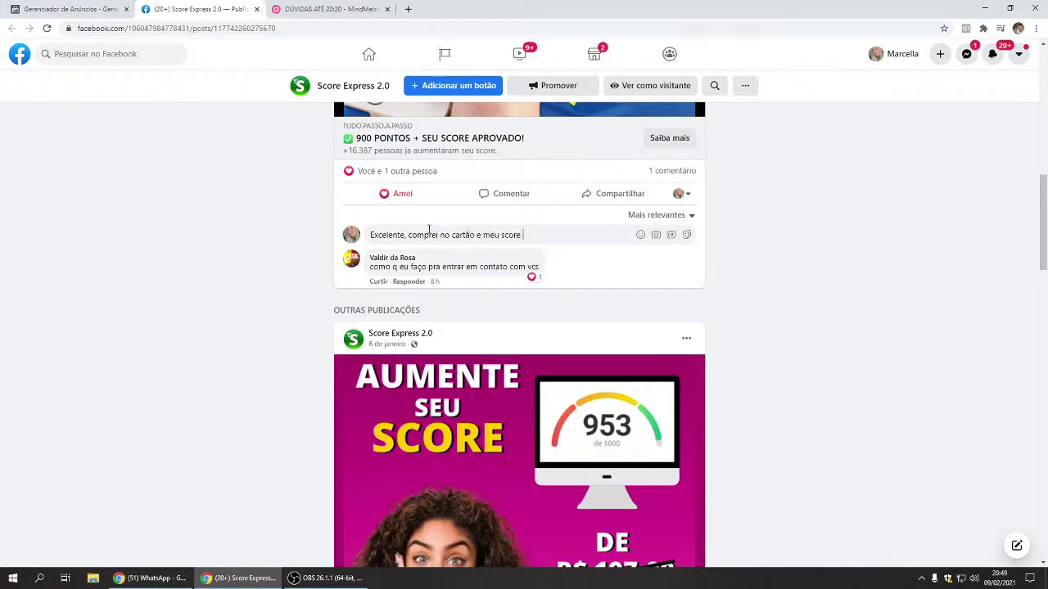
type("subiu de 460 para 874 em apenas 6 d")
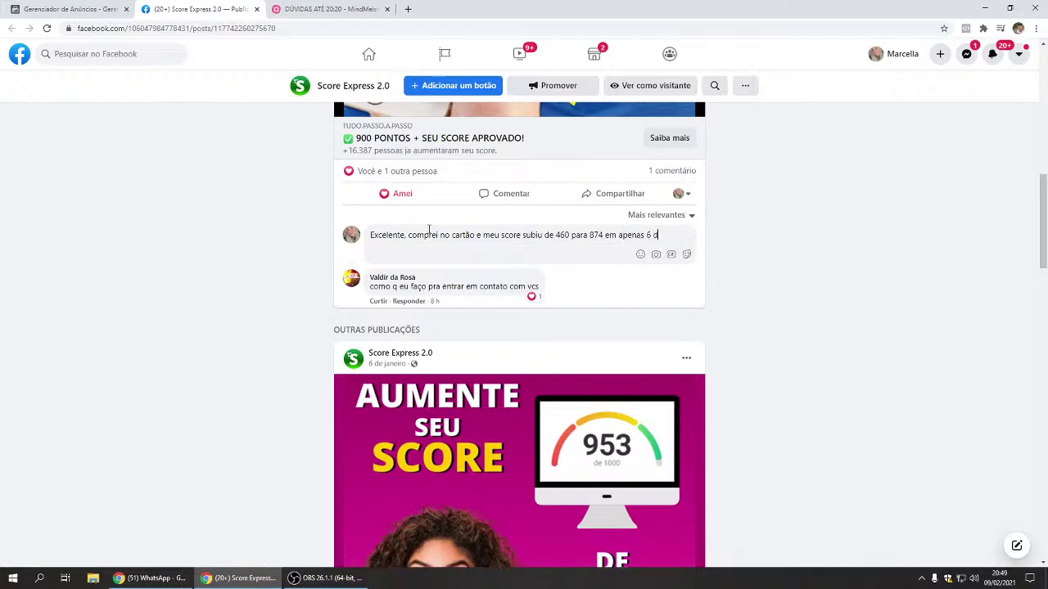
type("ias ! ameiu <3")
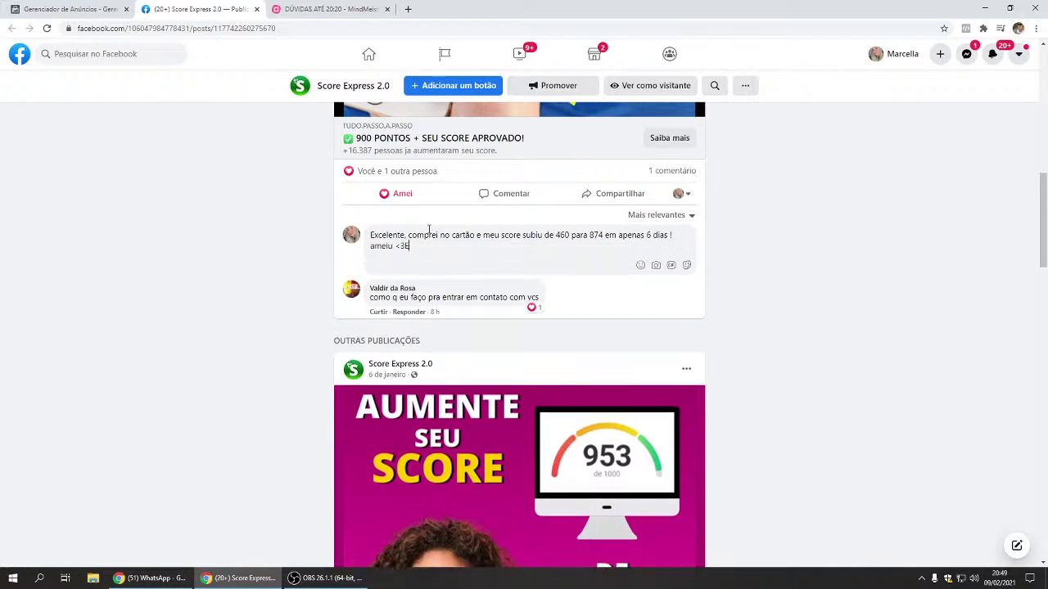
type("eeeeeeeei <3")
key("Return")
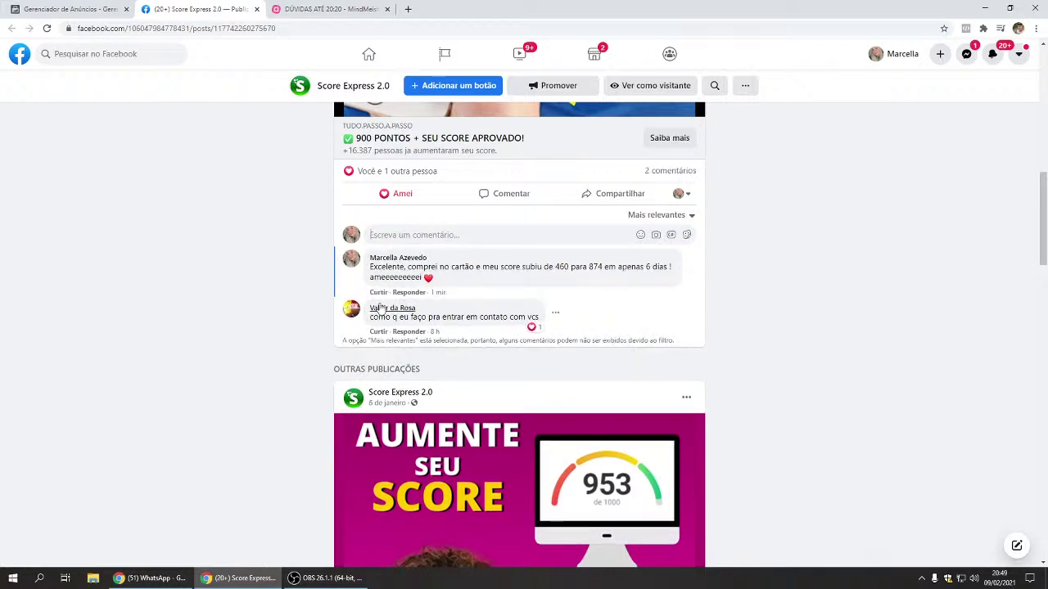
scroll(270, 277, "up", 7)
scroll(274, 275, "down", 2)
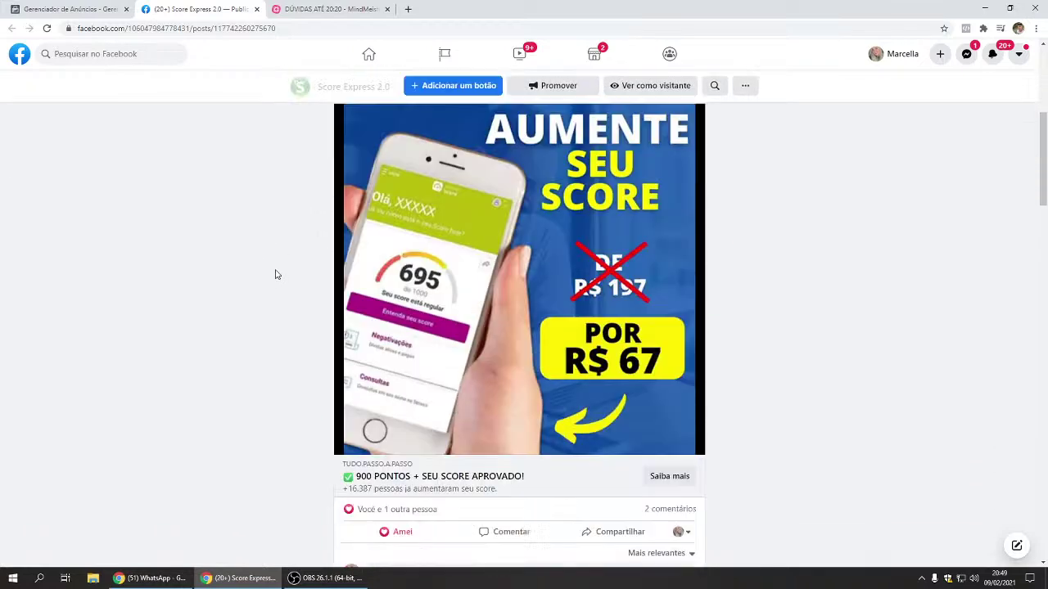
scroll(333, 234, "up", 1)
scroll(333, 237, "down", 4)
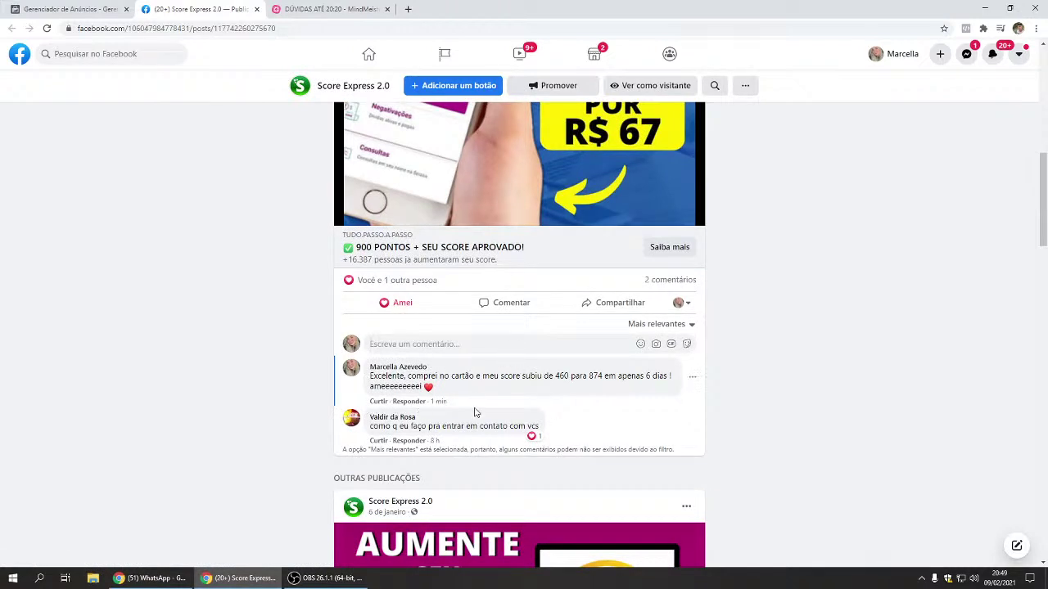
- Examine the IMAGEM 3 ad post's creative, headline, reactions and comments
scroll(449, 390, "down", 1)
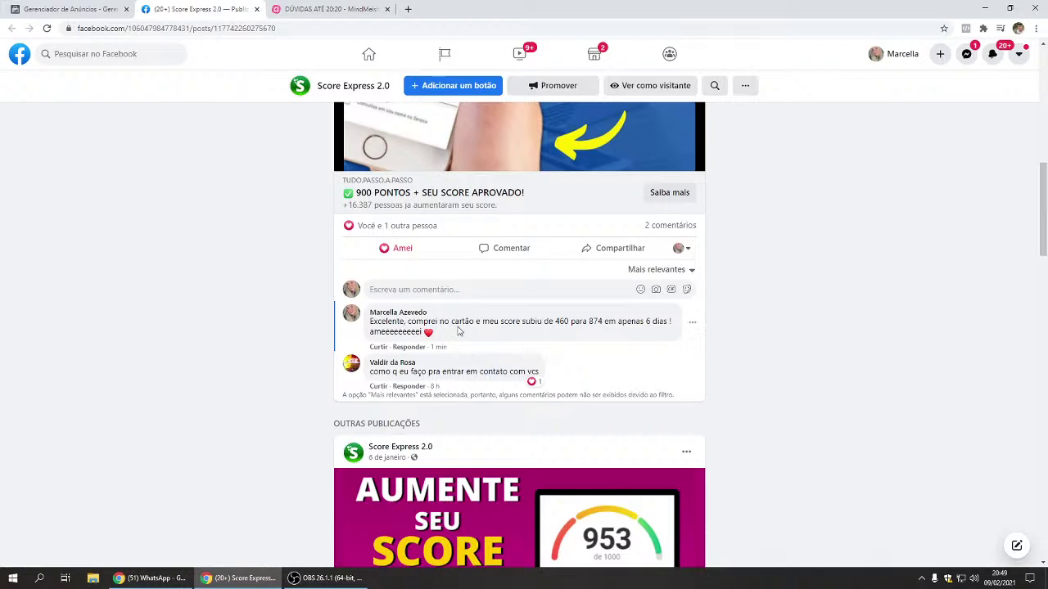
scroll(496, 338, "up", 1)
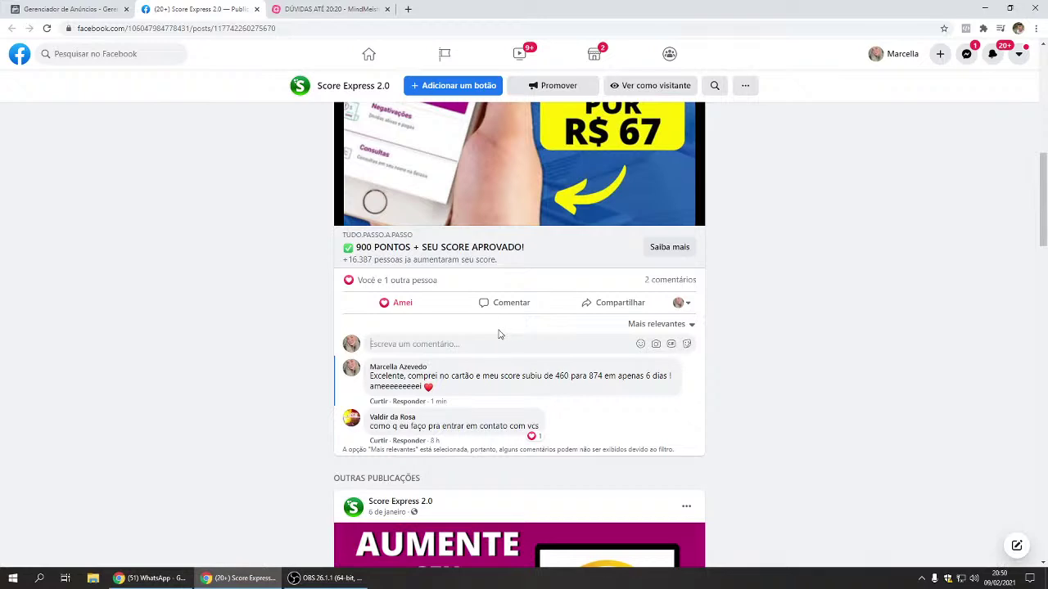
scroll(500, 327, "up", 3)
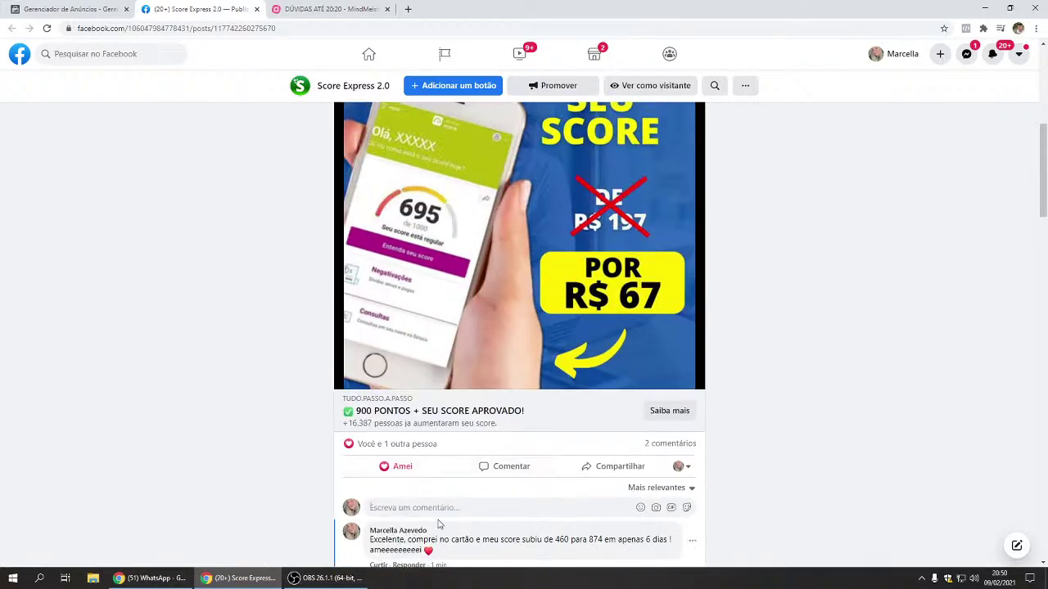
scroll(392, 505, "down", 1)
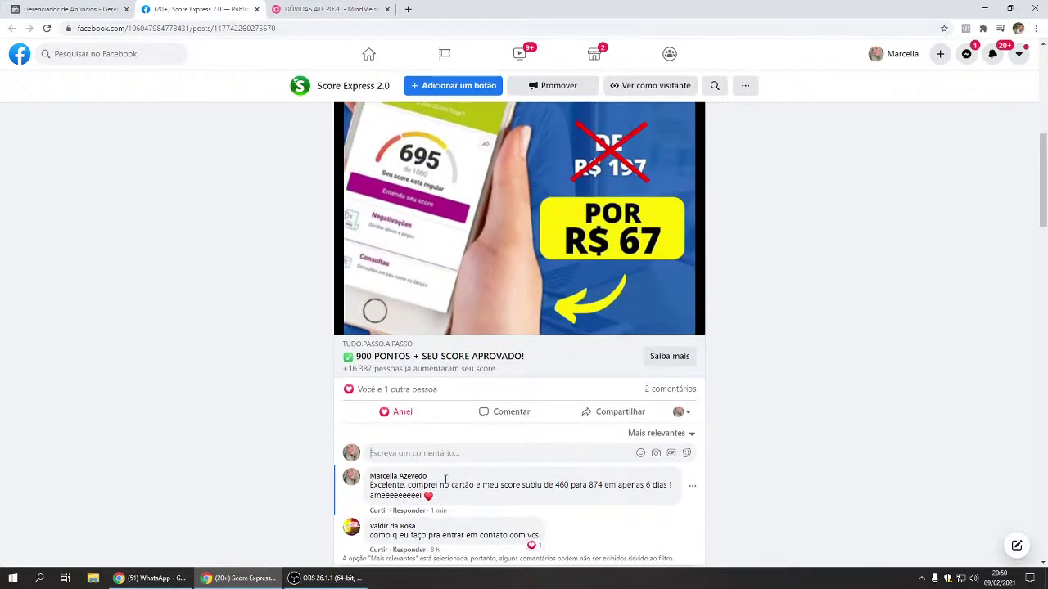
scroll(503, 437, "up", 3)
scroll(524, 323, "down", 2)
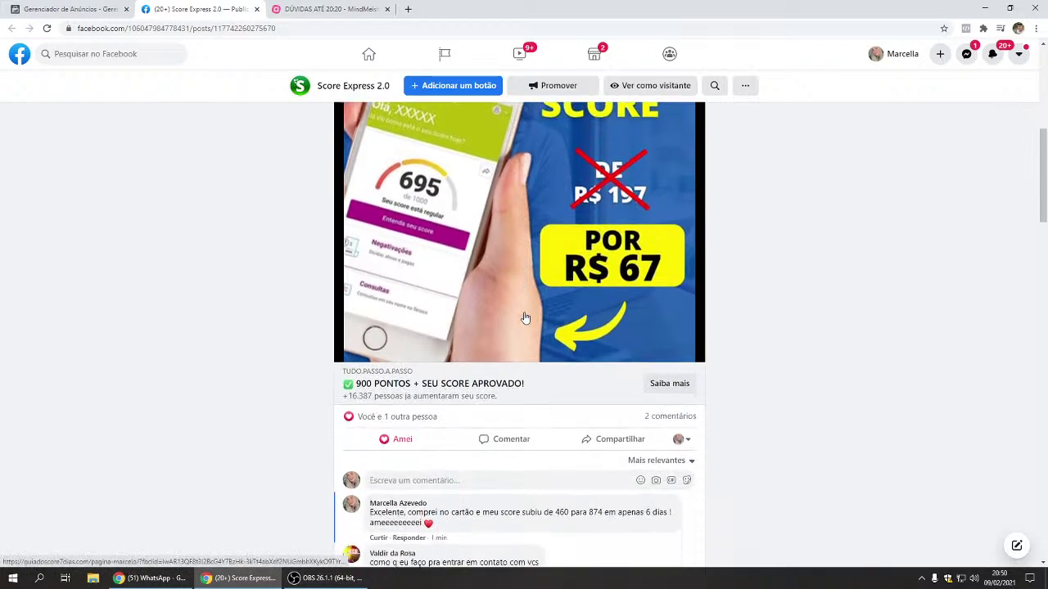
scroll(525, 318, "down", 1)
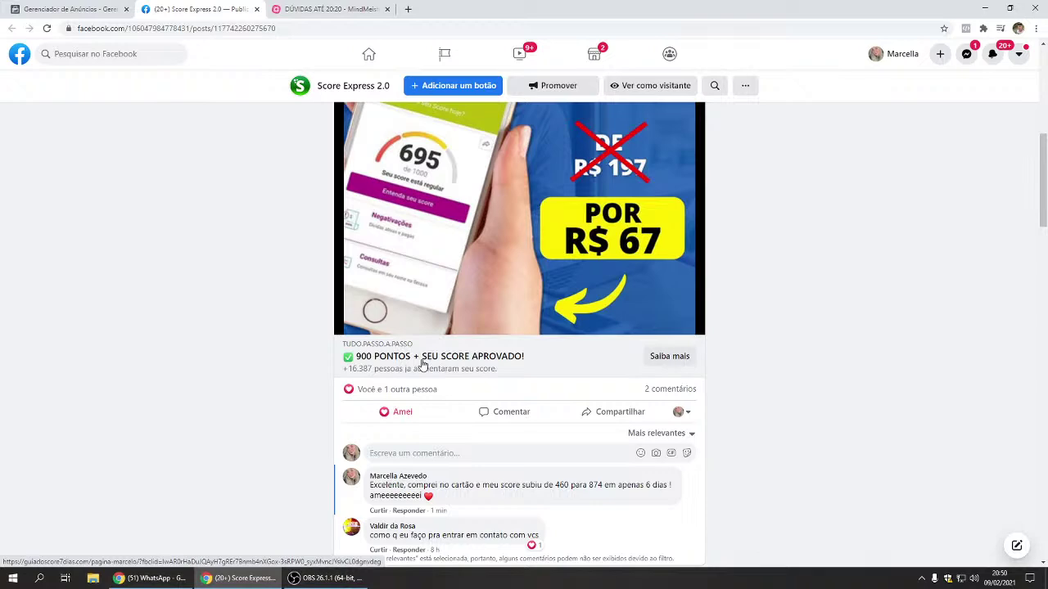
scroll(421, 360, "up", 2)
scroll(438, 255, "down", 3)
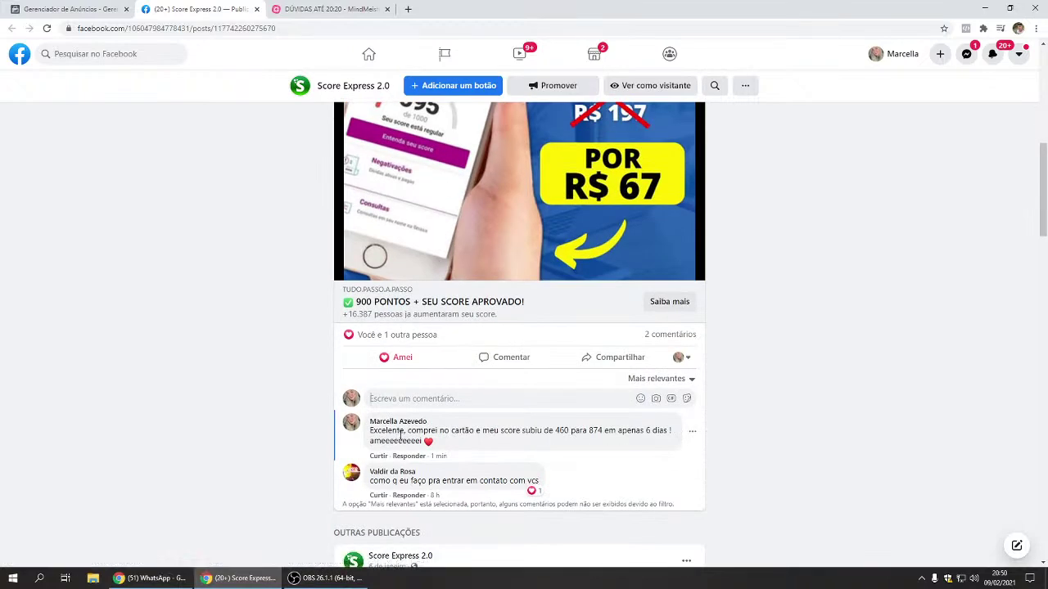
- Select the post's full web address, look over the post again, and close both the post and the ad editor
left_click(283, 33)
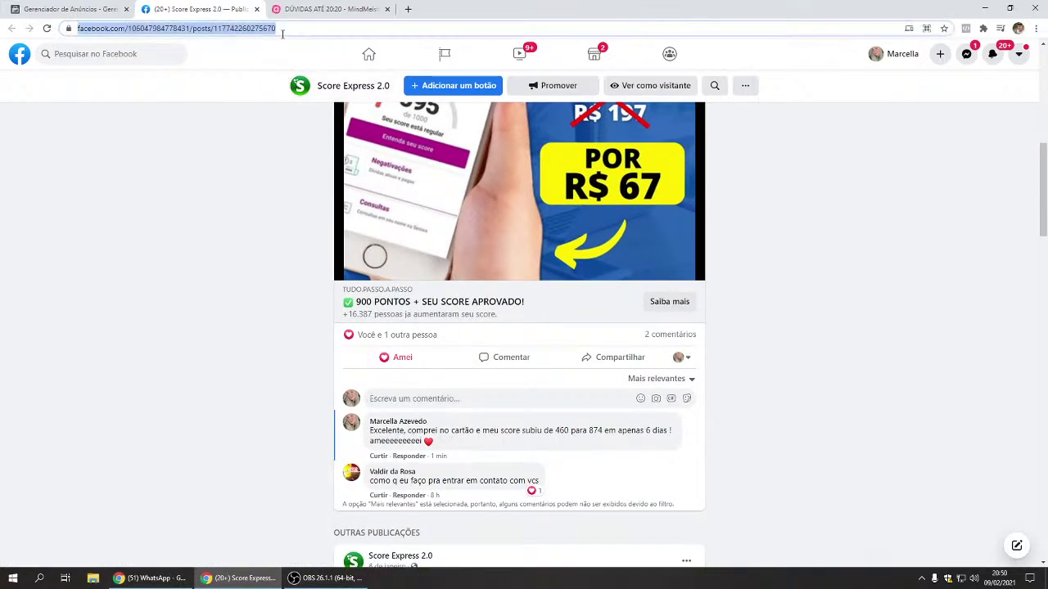
scroll(426, 317, "down", 2)
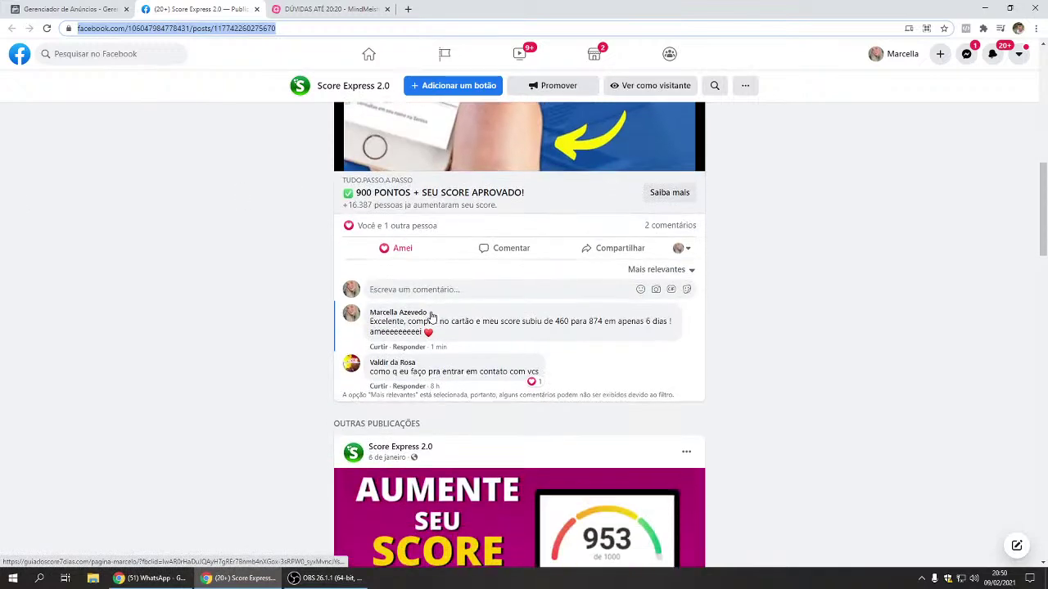
scroll(450, 363, "down", 3)
scroll(451, 362, "up", 6)
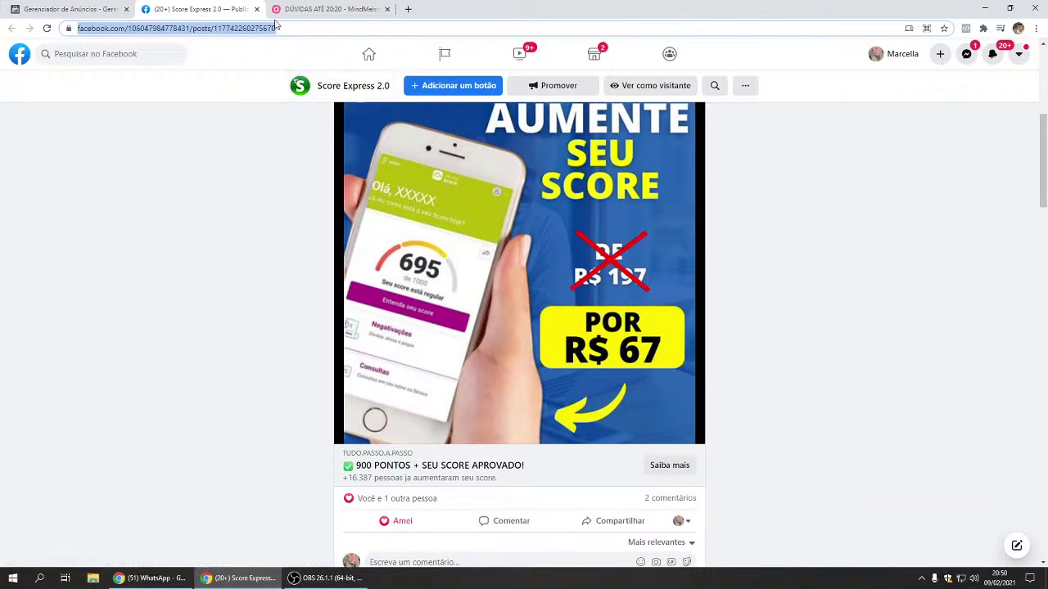
left_click(257, 9)
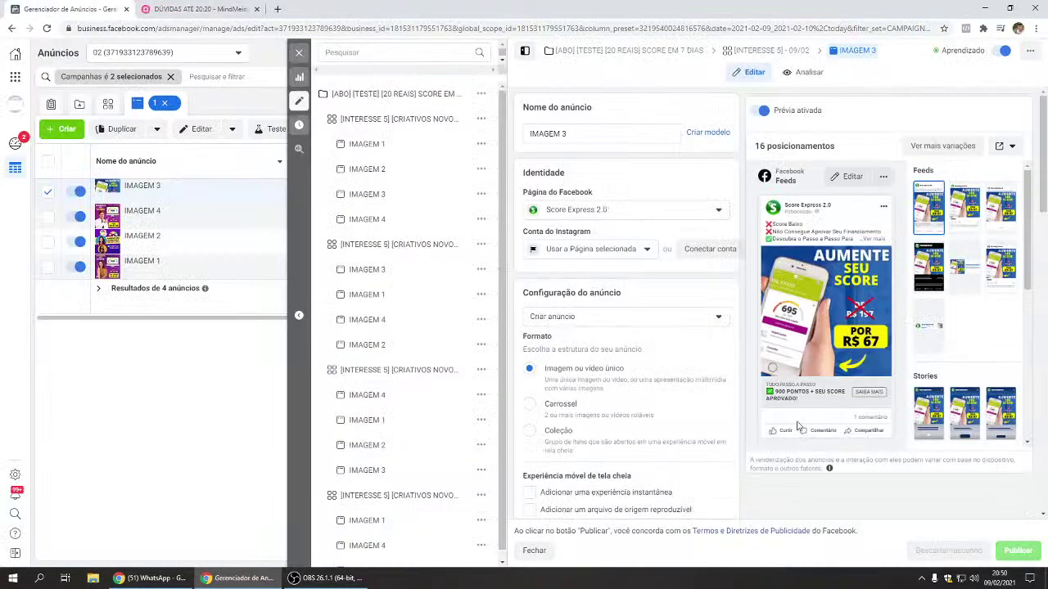
left_click(300, 54)
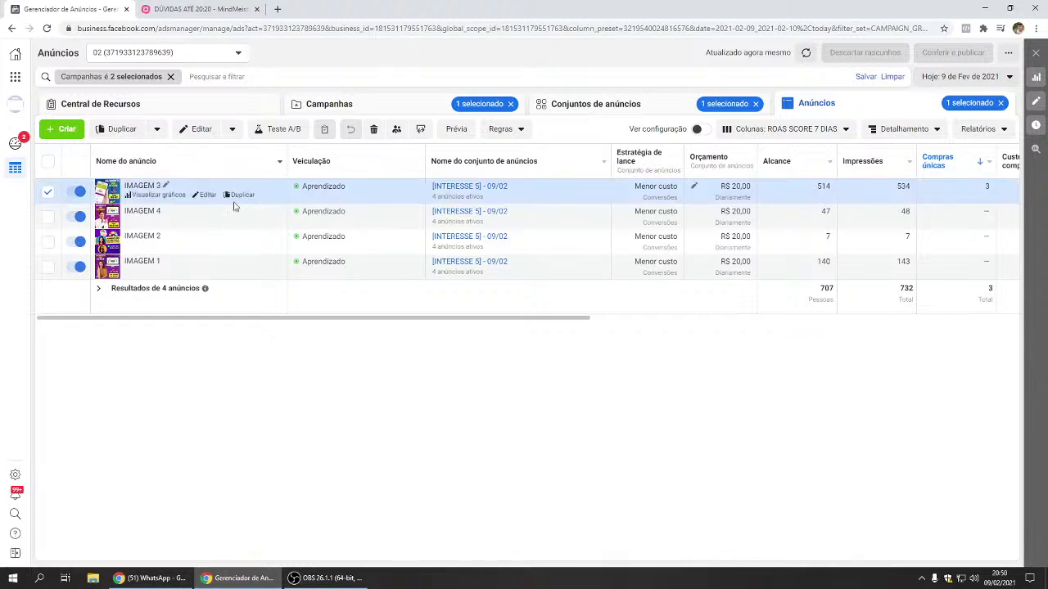
- Reopen the IMAGEM 3 ad for editing and open its Facebook post with comments
left_click(211, 197)
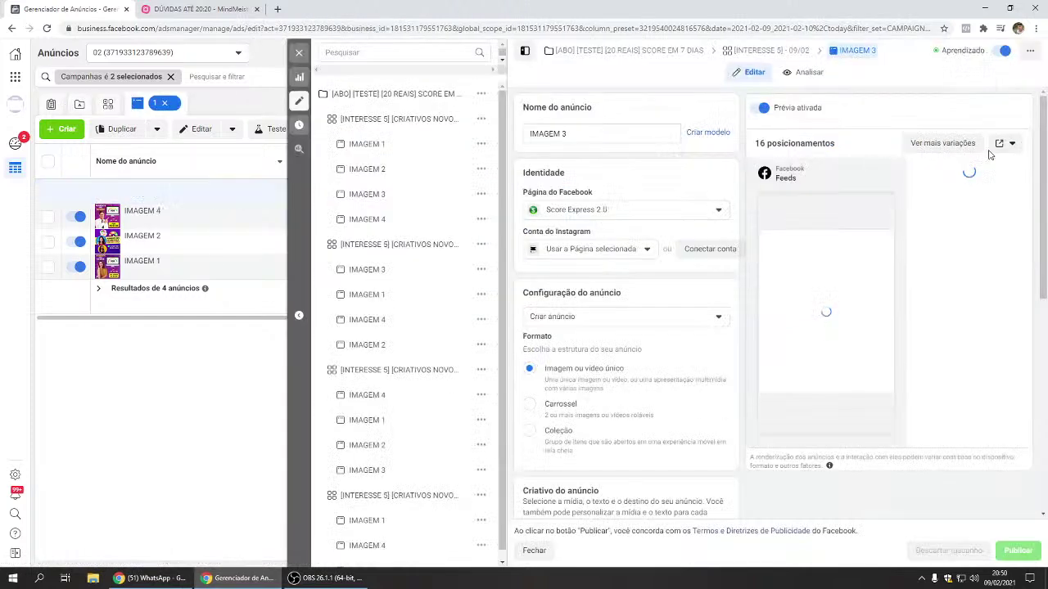
left_click(1012, 146)
left_click(942, 278)
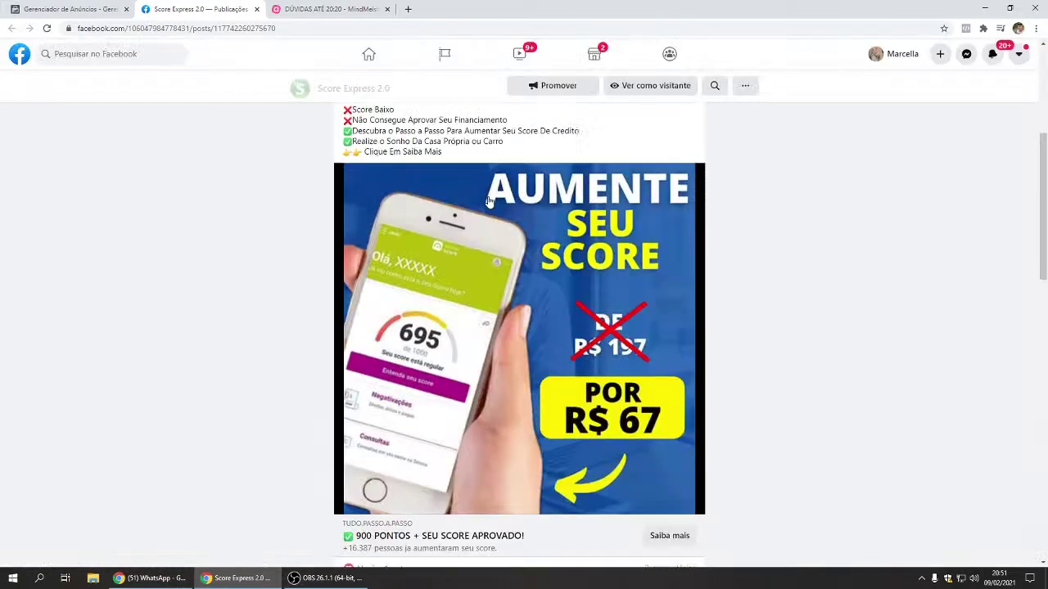
- Look through the profiles and pages available for interacting with the post, then close the post and the ad editor
left_click(682, 194)
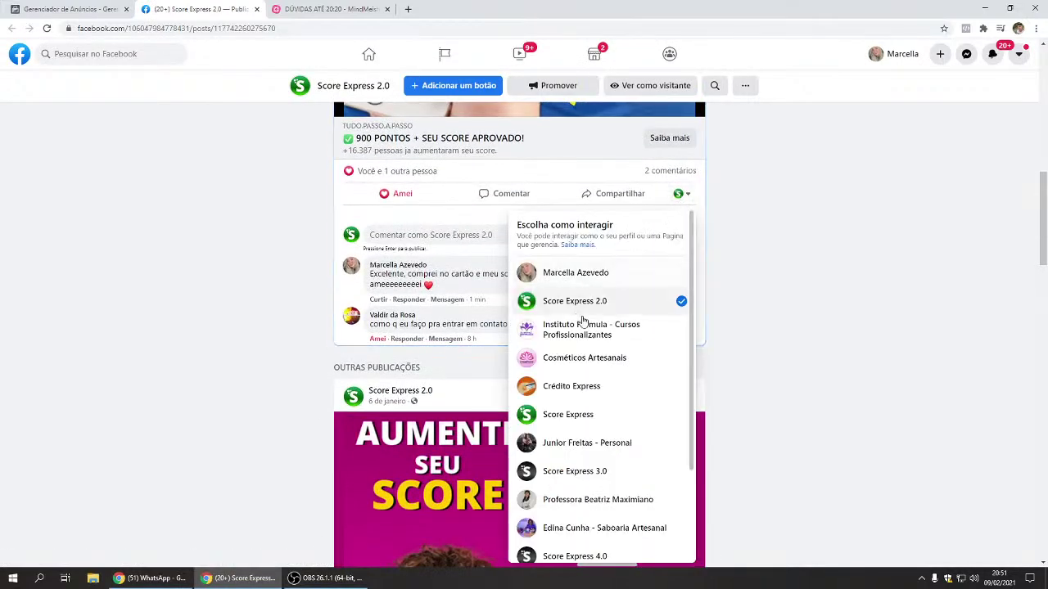
scroll(577, 320, "down", 2)
scroll(585, 343, "up", 2)
scroll(587, 364, "down", 2)
scroll(586, 362, "up", 2)
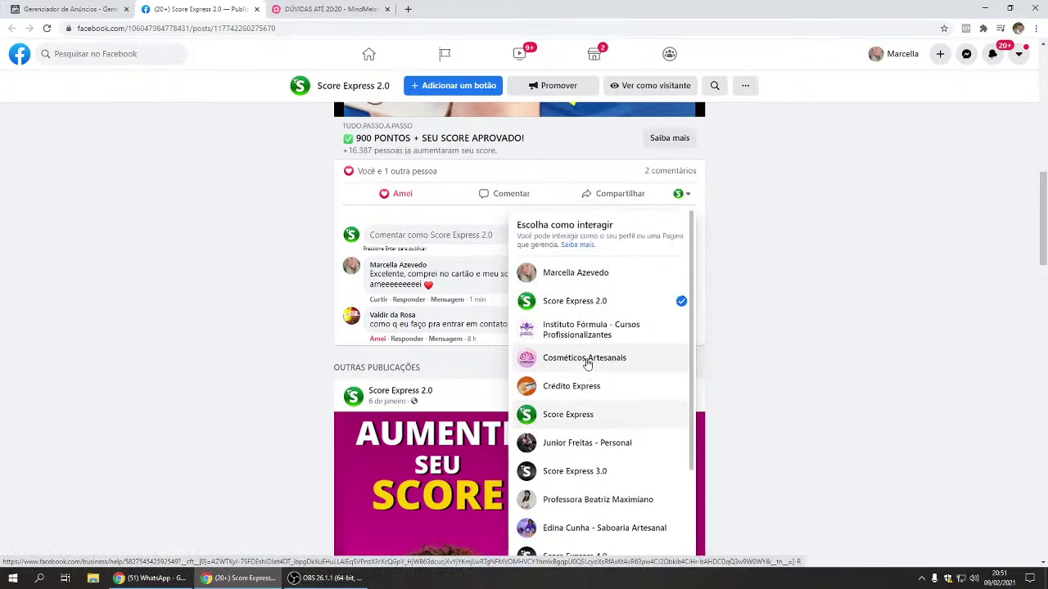
scroll(586, 362, "down", 2)
scroll(606, 344, "up", 2)
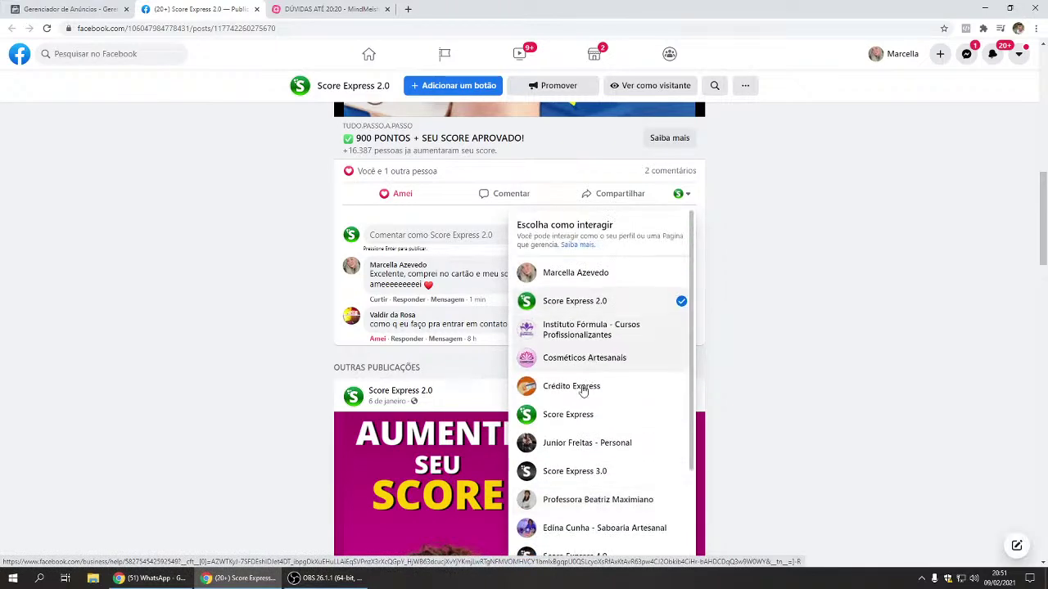
scroll(585, 381, "down", 2)
left_click(261, 250)
scroll(297, 233, "up", 3)
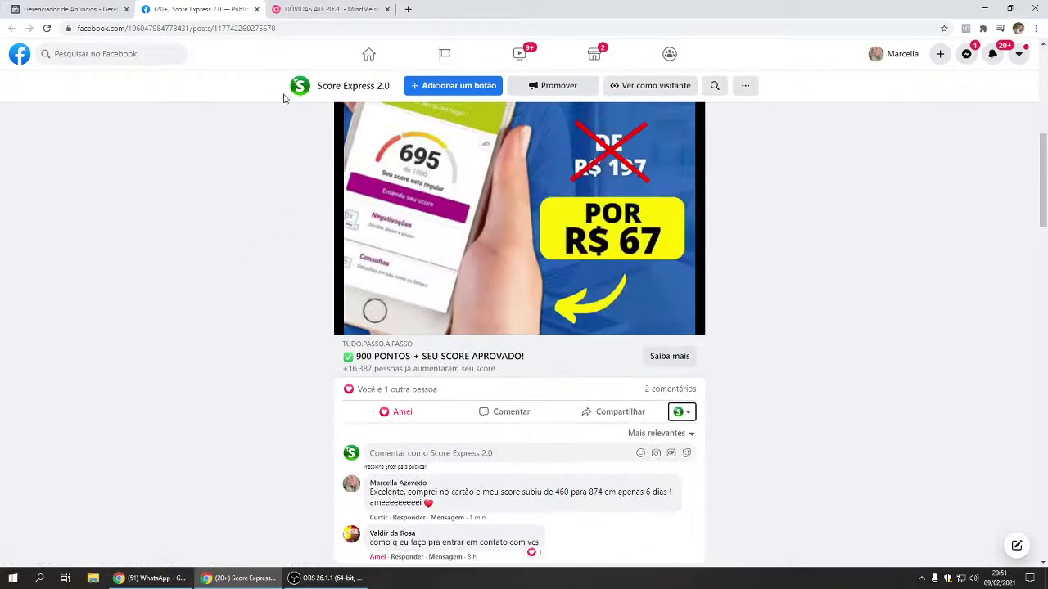
left_click(256, 9)
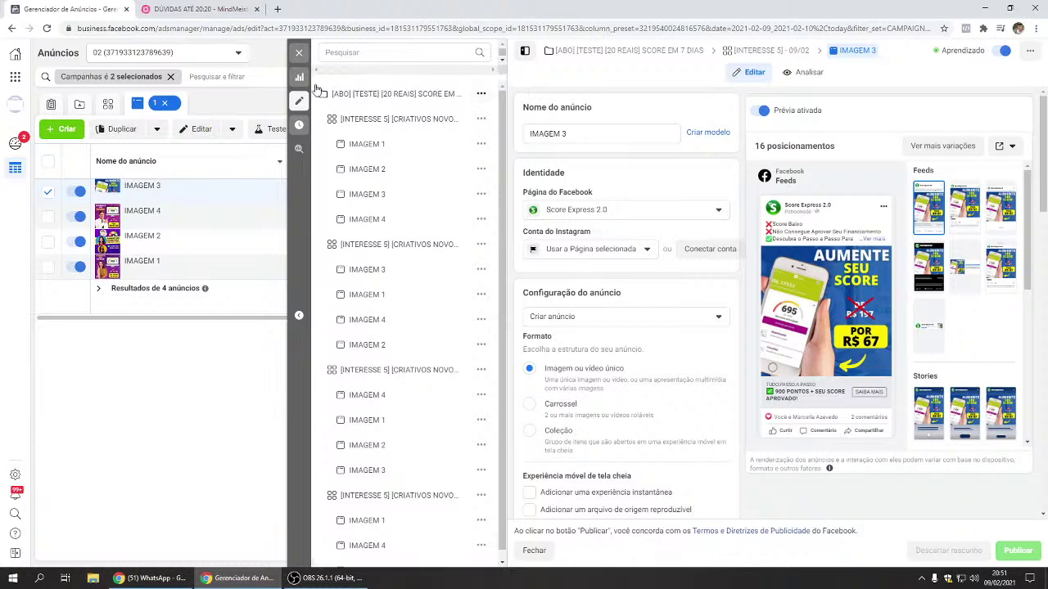
left_click(301, 54)
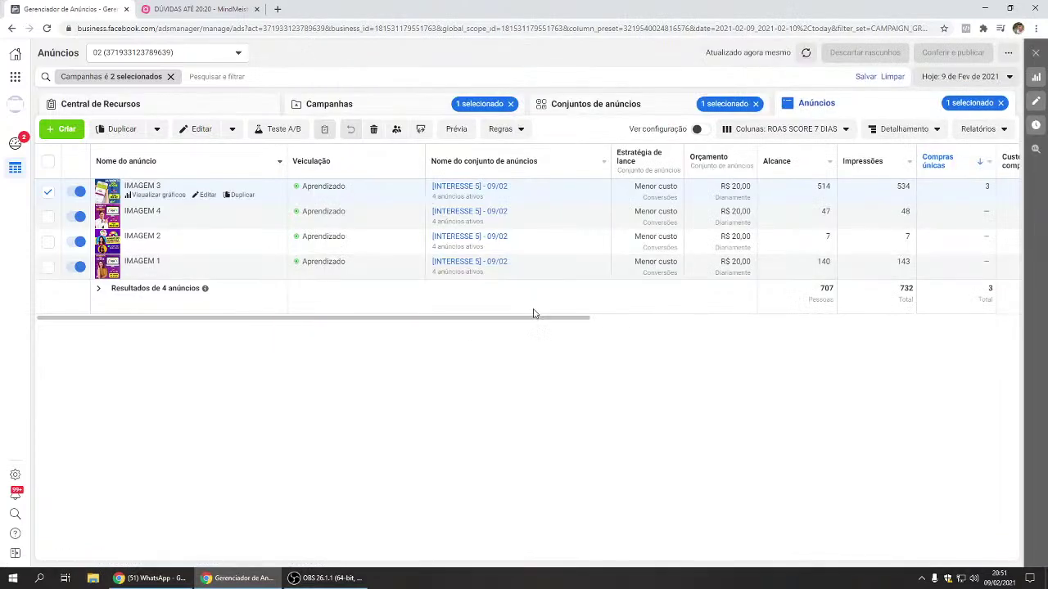
- Go from the [ABO] [TESTE] [20 REAIS] SCORE EM 7 DIAS campaign to the [INTERESSE 5] - 09/02 ads and compare each ad's amount spent
left_click_drag(529, 320, 197, 269)
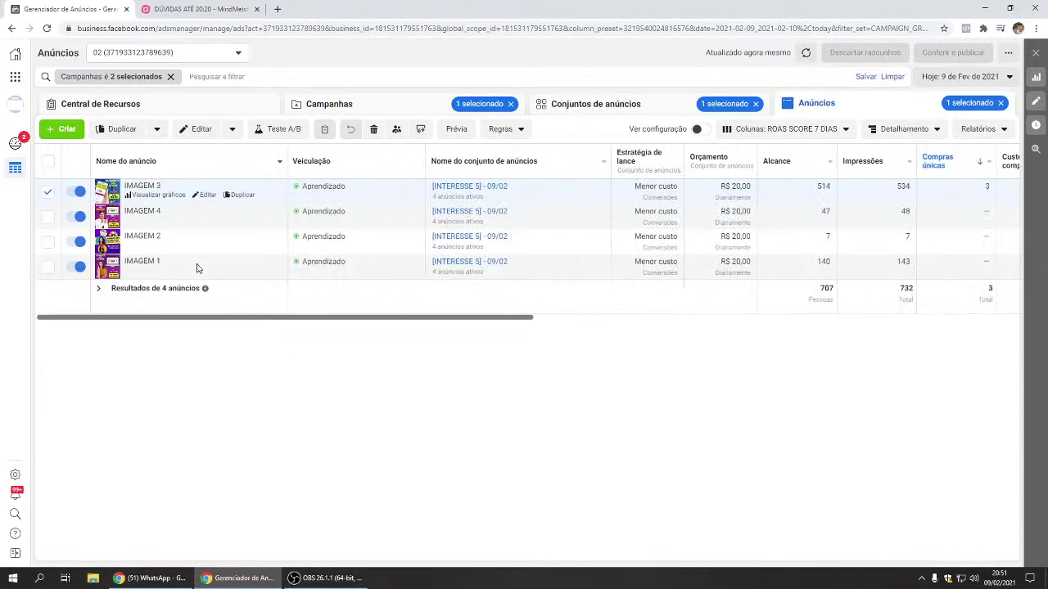
left_click(364, 110)
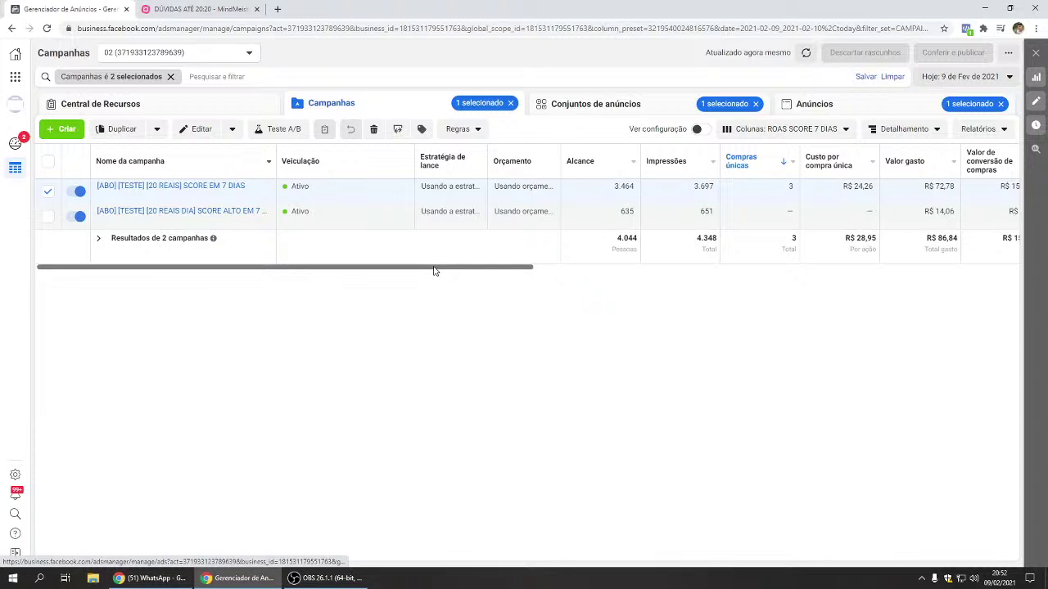
left_click(184, 188)
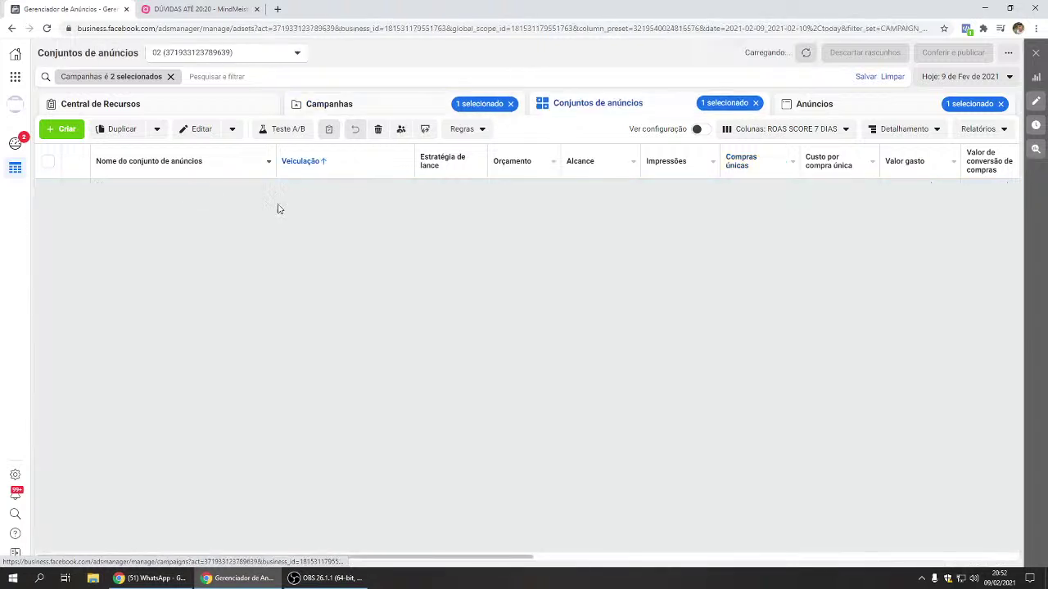
left_click(133, 185)
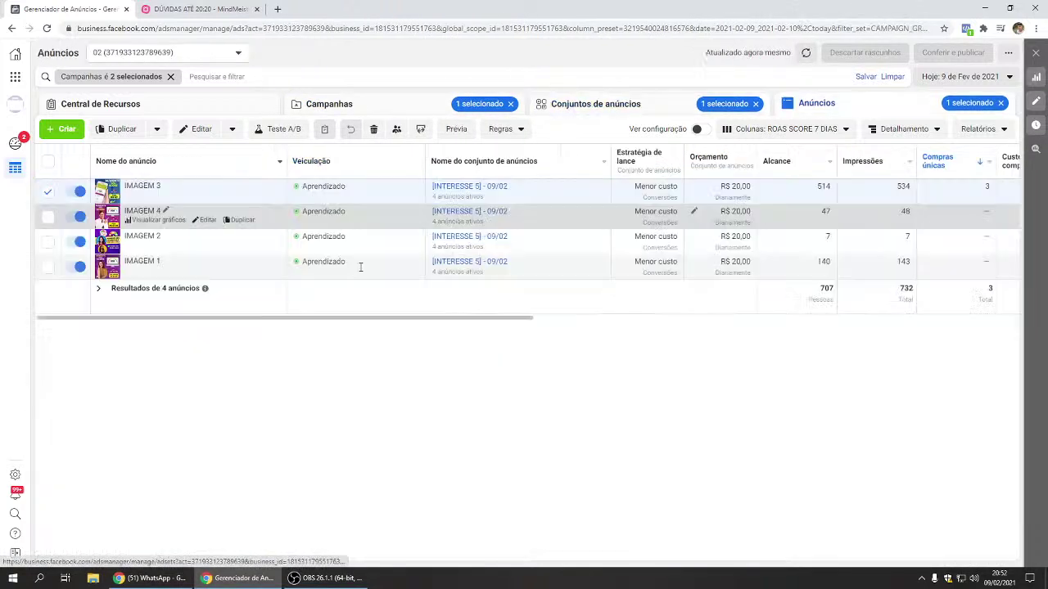
left_click_drag(531, 318, 746, 309)
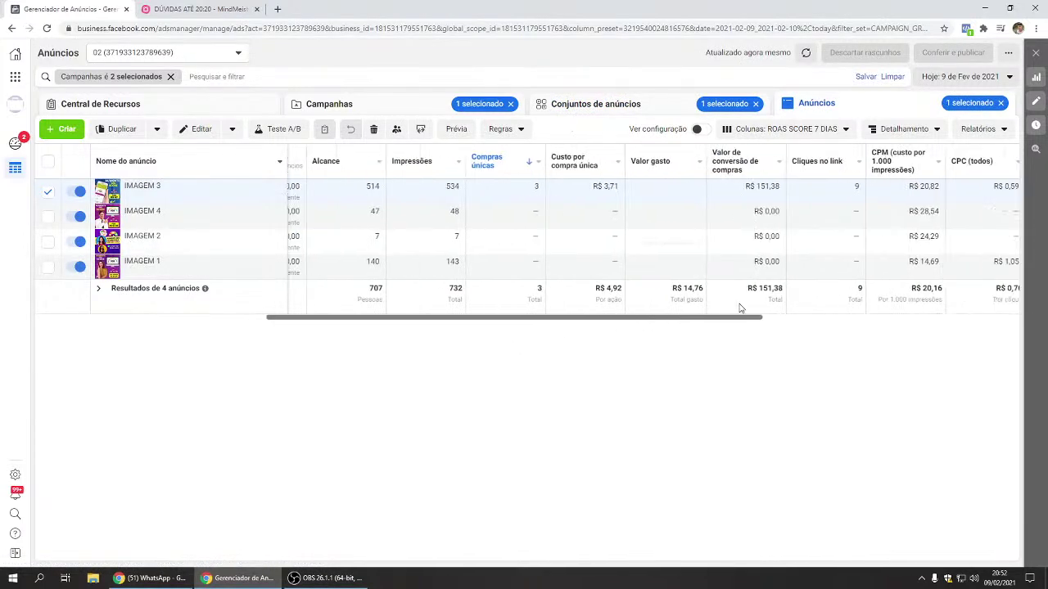
left_click_drag(669, 187, 702, 262)
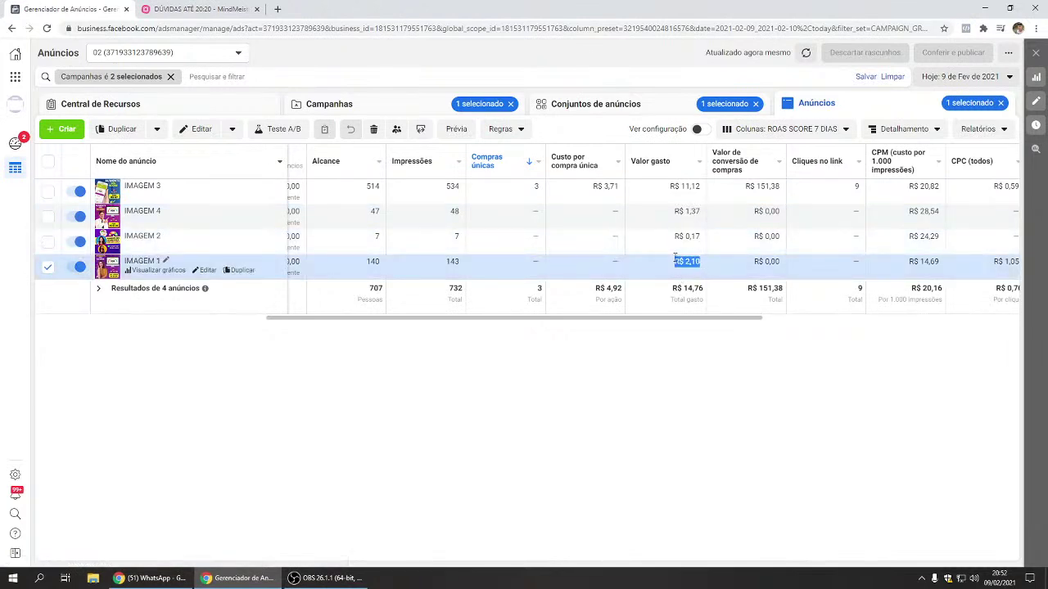